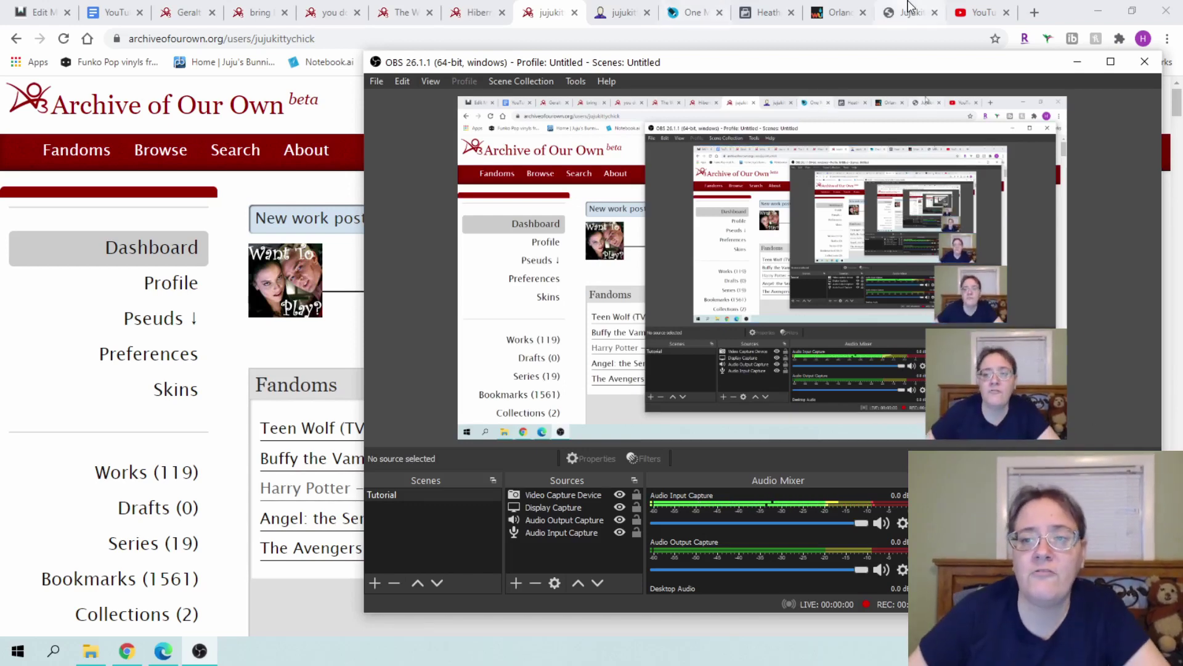
# Step: Bring the Archive of Our Own dashboard into full view, view the user's profile page, and return to the dashboard
pyautogui.click(1016, 9)
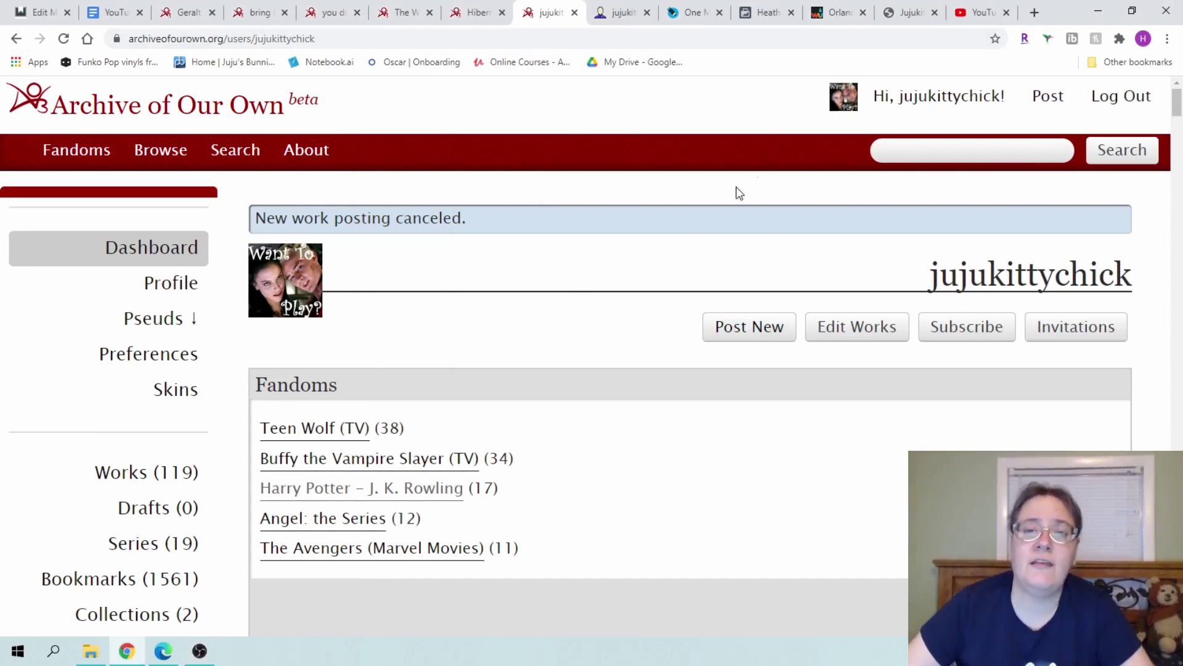
pyautogui.moveTo(905, 106)
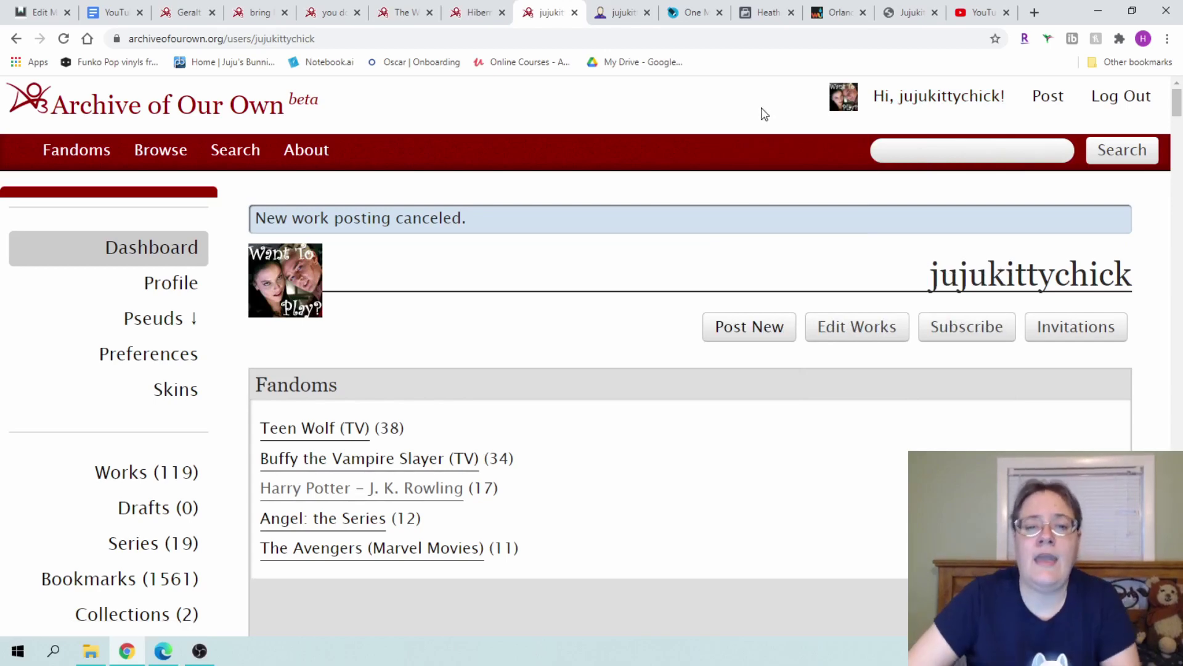
pyautogui.scroll(-3, 755, 114)
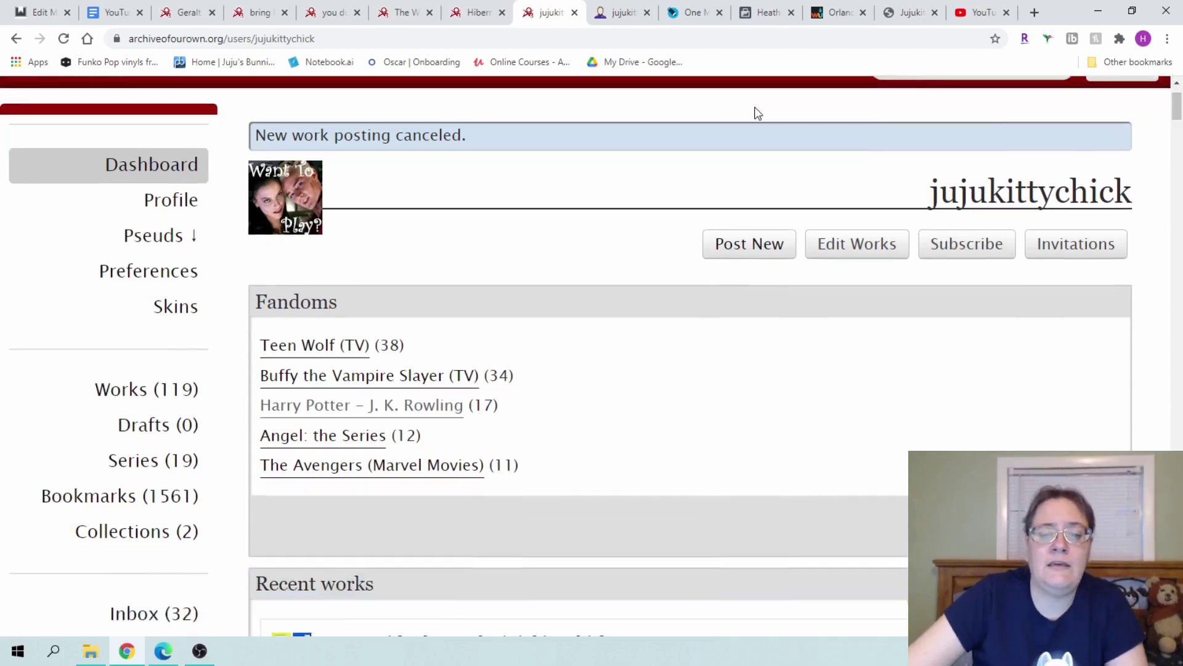
pyautogui.scroll(3, 753, 105)
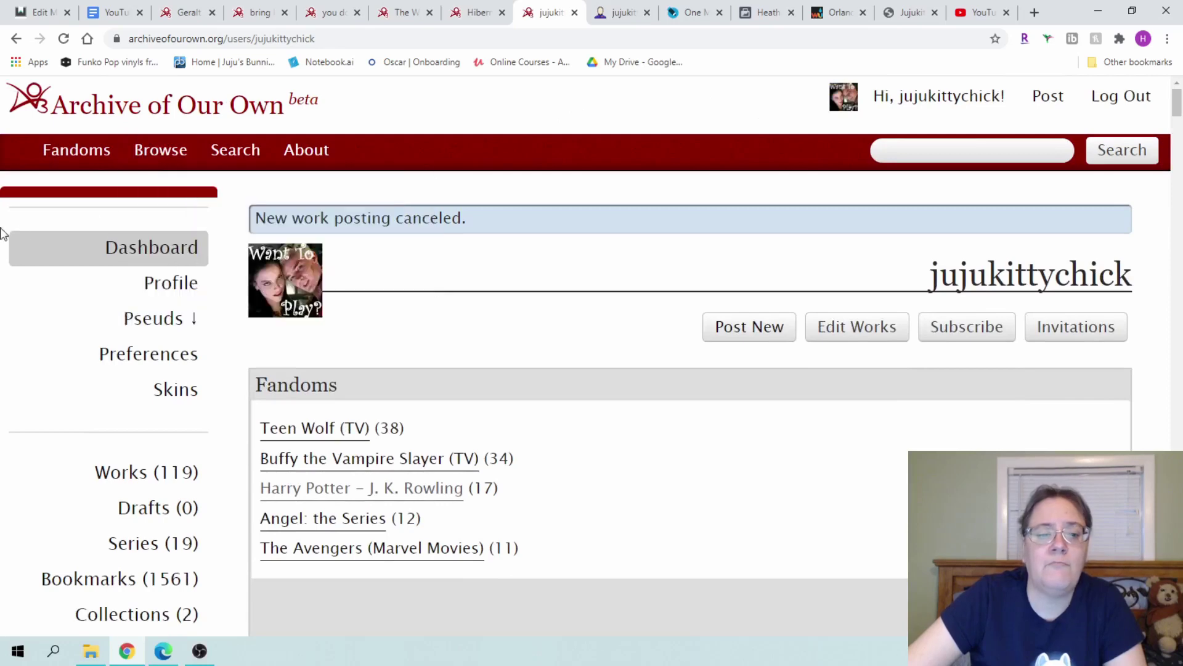
pyautogui.click(154, 289)
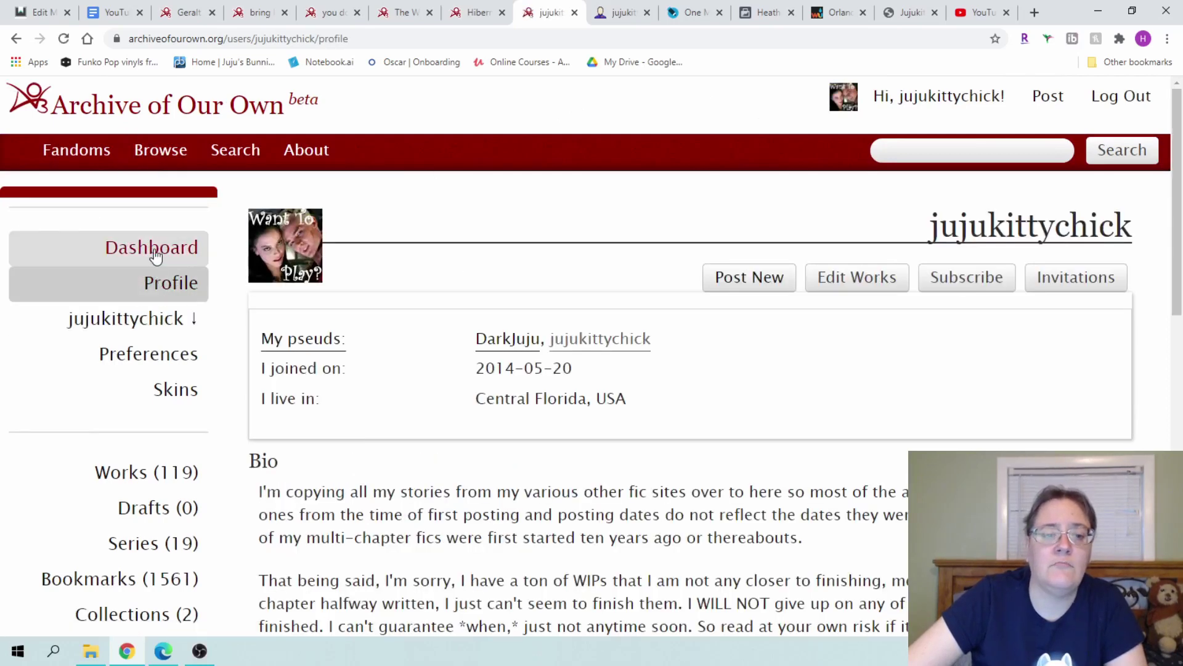
pyautogui.click(156, 255)
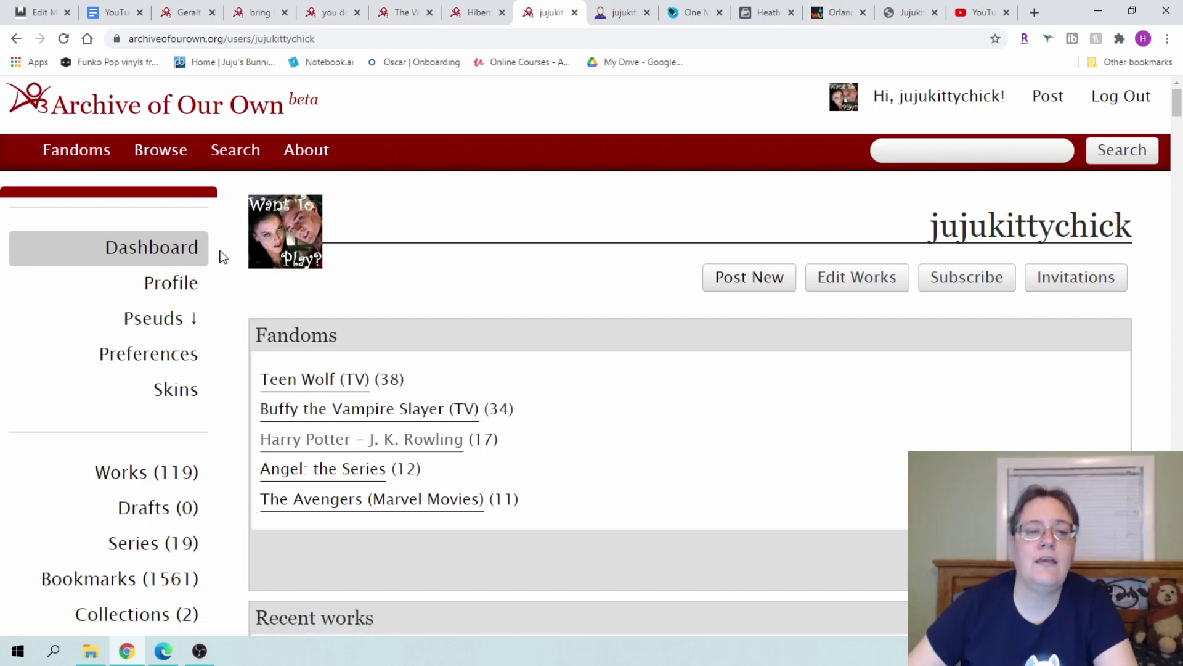
# Step: Expand the full fandoms list on the dashboard and review all of its entries
pyautogui.scroll(-2, 99, 308)
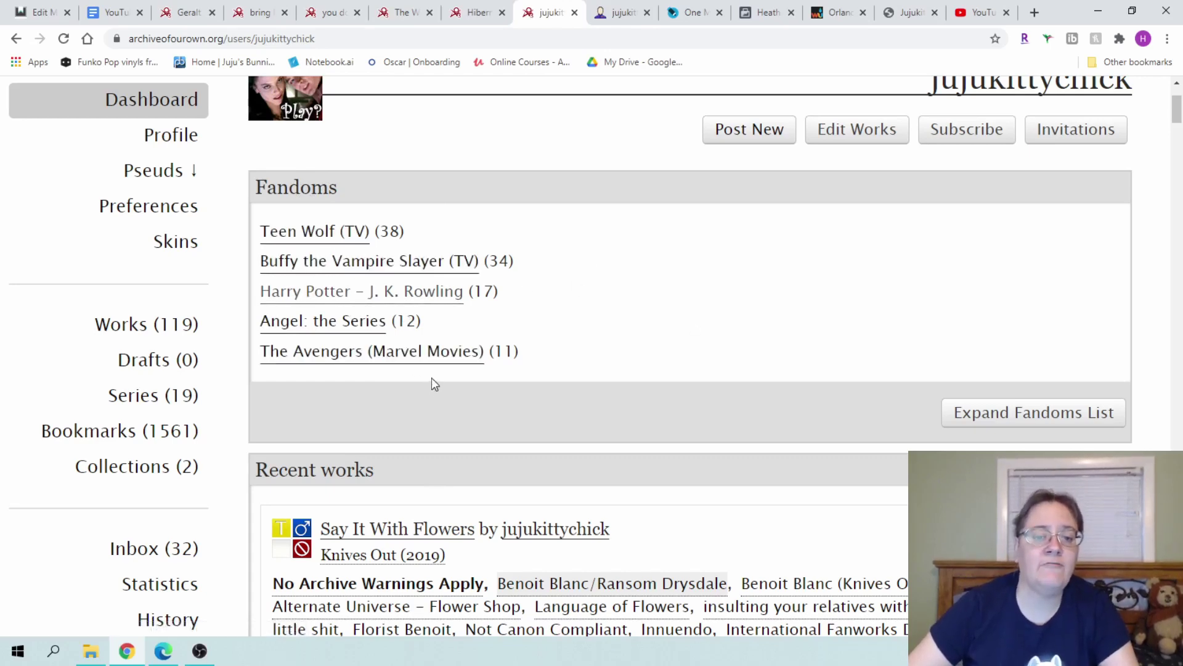
pyautogui.click(983, 414)
pyautogui.scroll(-1, 472, 321)
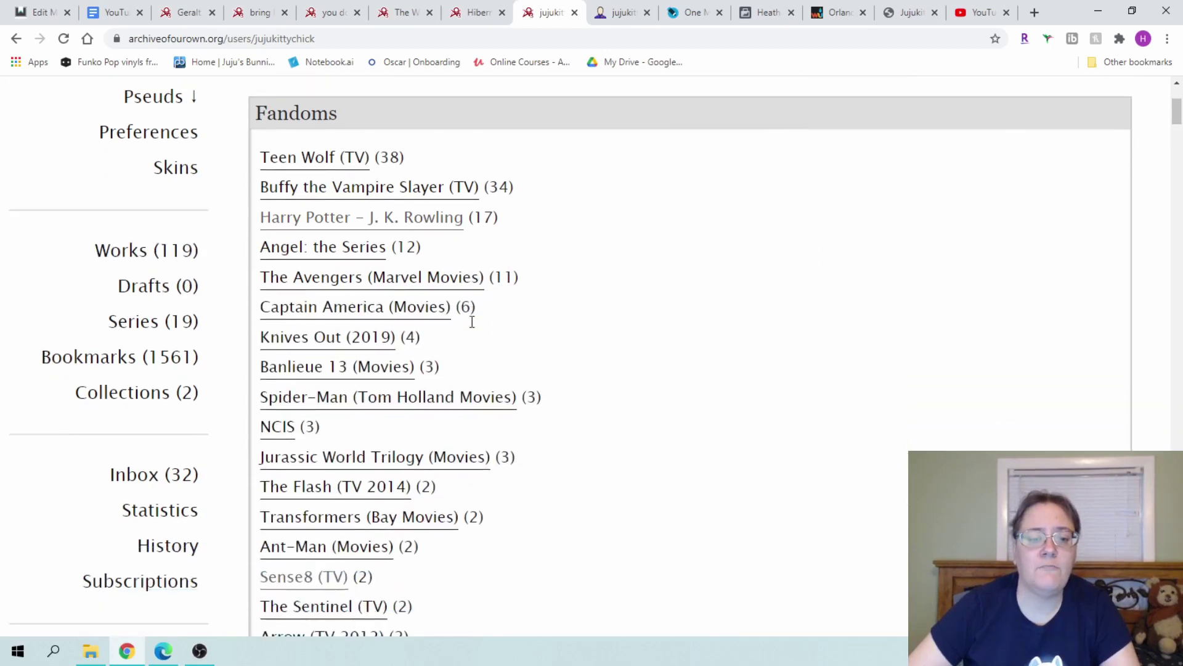
pyautogui.scroll(-2, 472, 322)
pyautogui.scroll(-2, 503, 382)
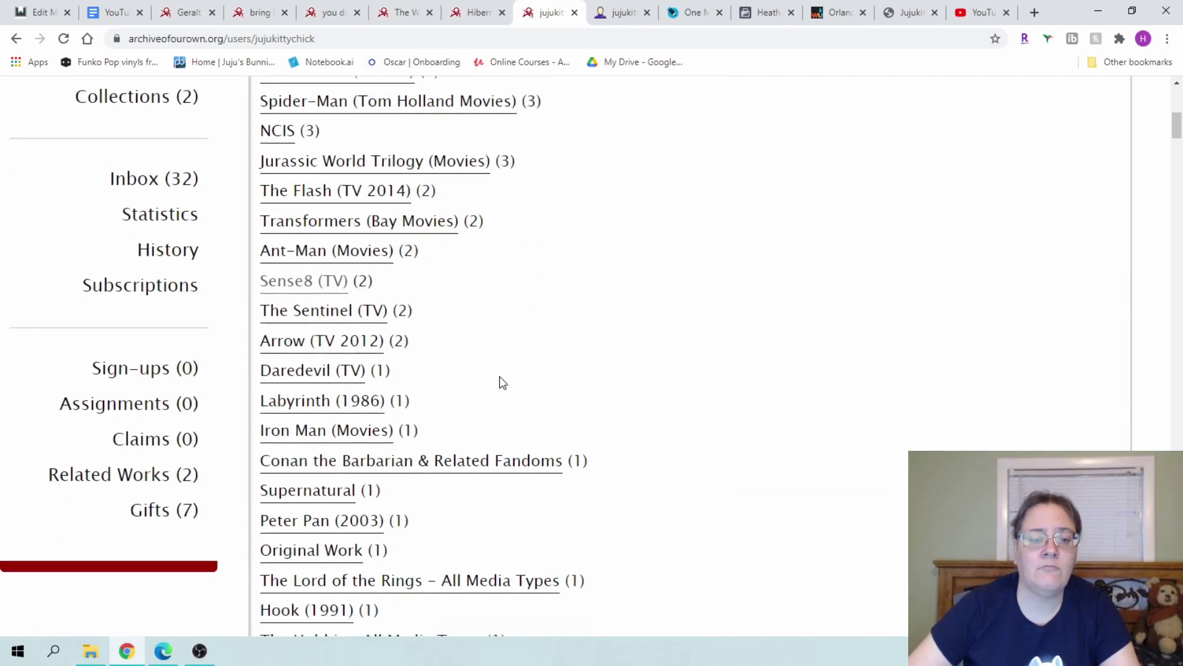
pyautogui.scroll(-3, 455, 554)
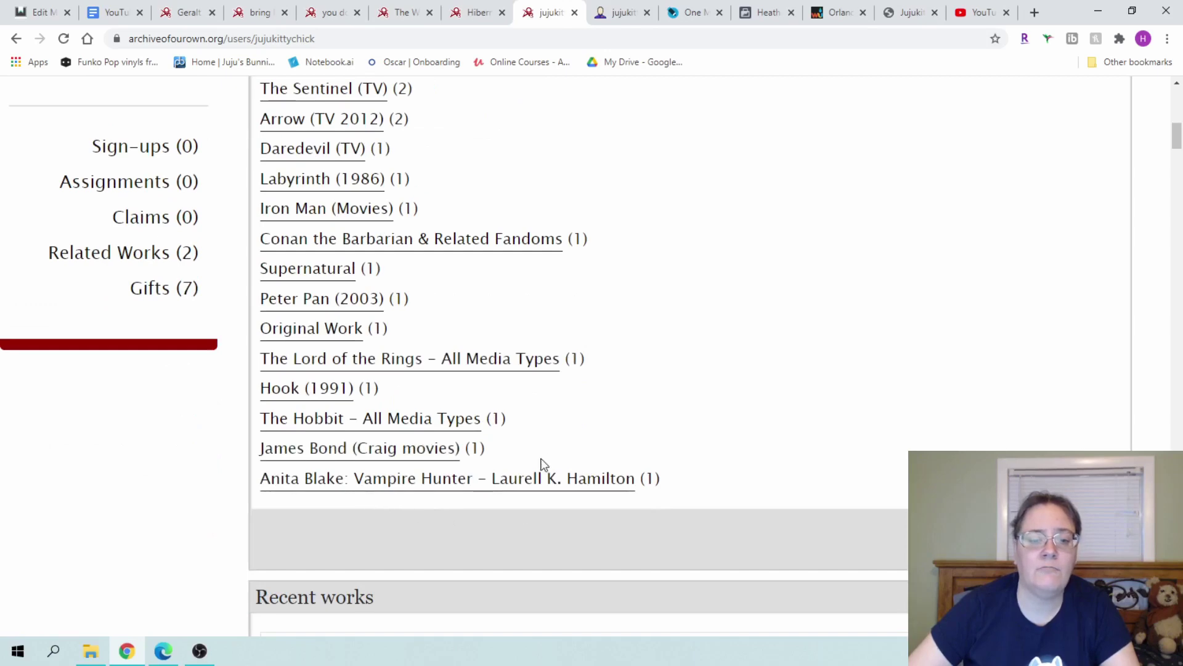
pyautogui.scroll(5, 672, 265)
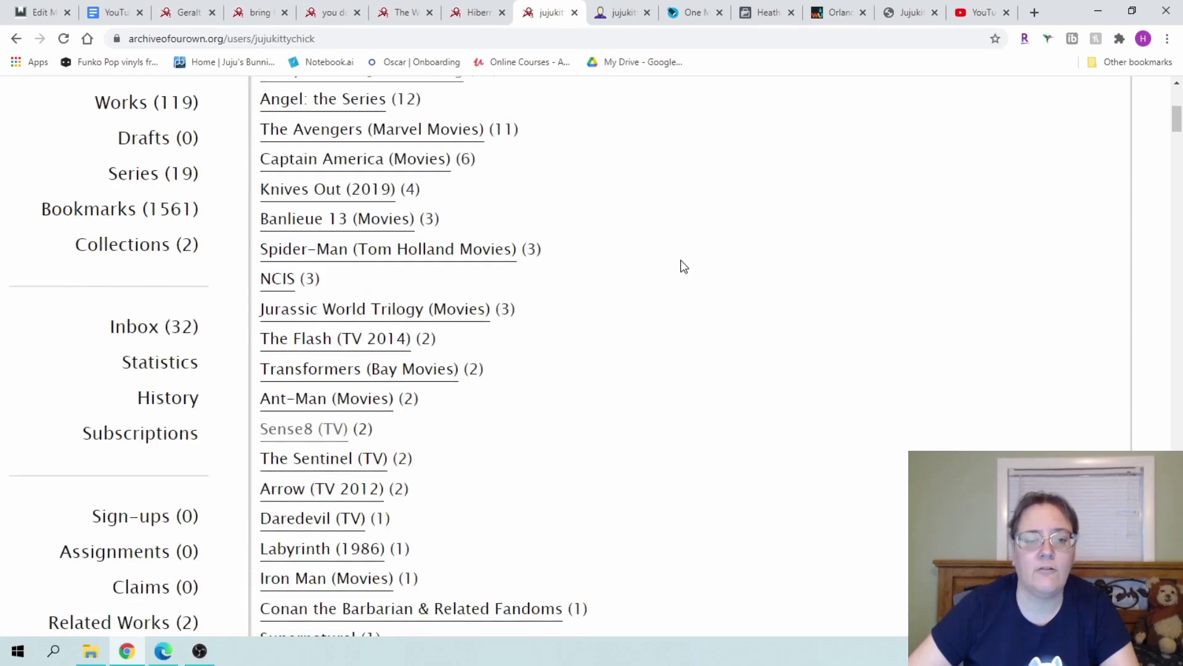
pyautogui.scroll(5, 672, 269)
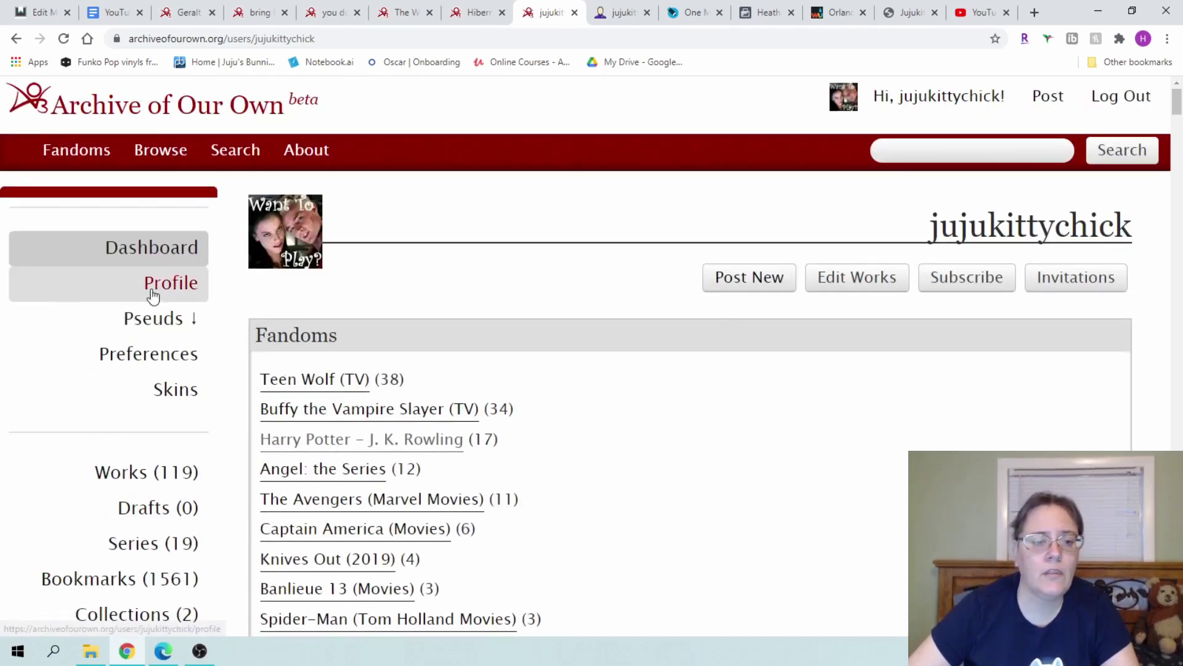
# Step: View the account's posted works list and return to the dashboard
pyautogui.scroll(-2, 171, 272)
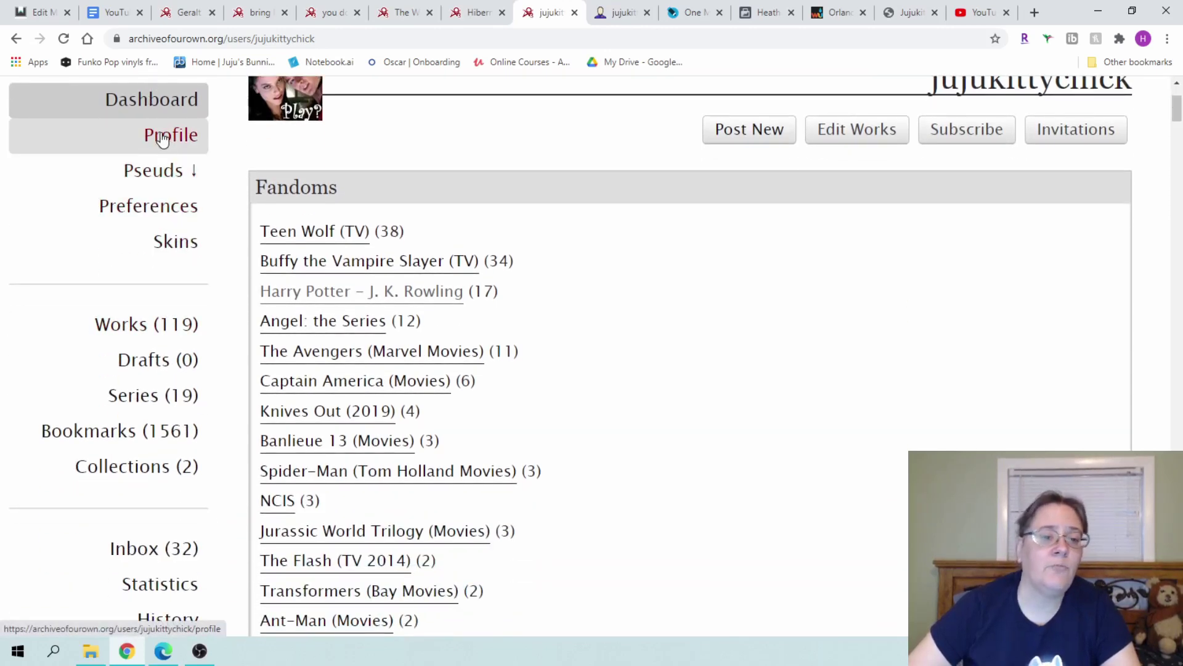
pyautogui.scroll(-2, 163, 196)
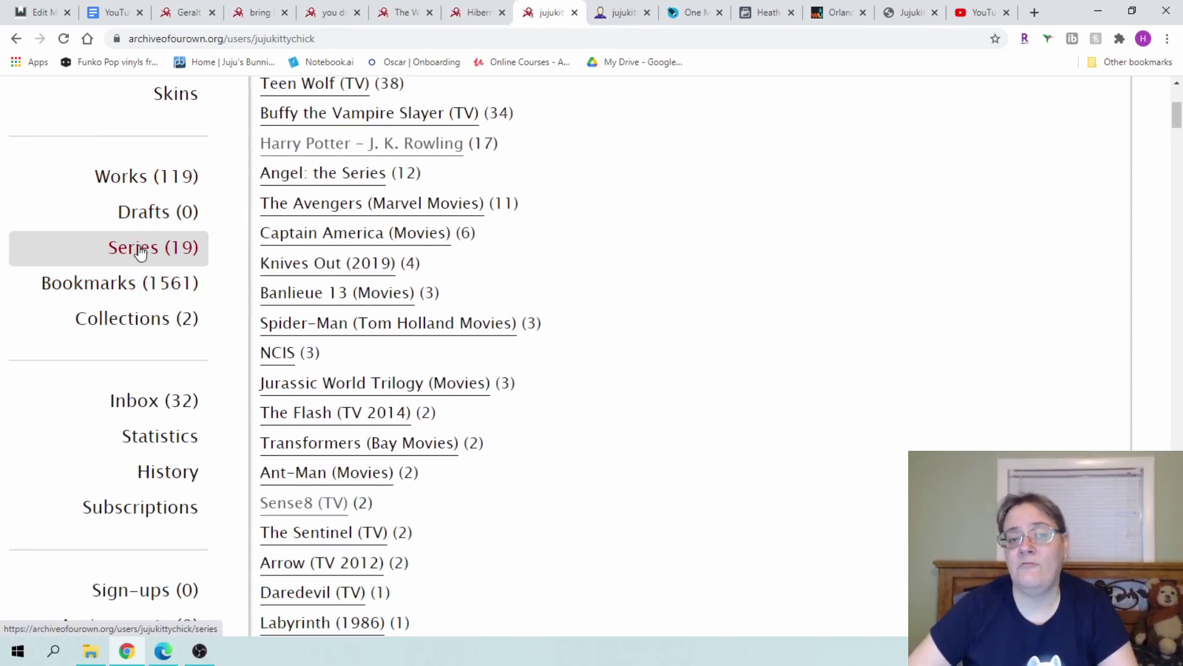
pyautogui.click(146, 180)
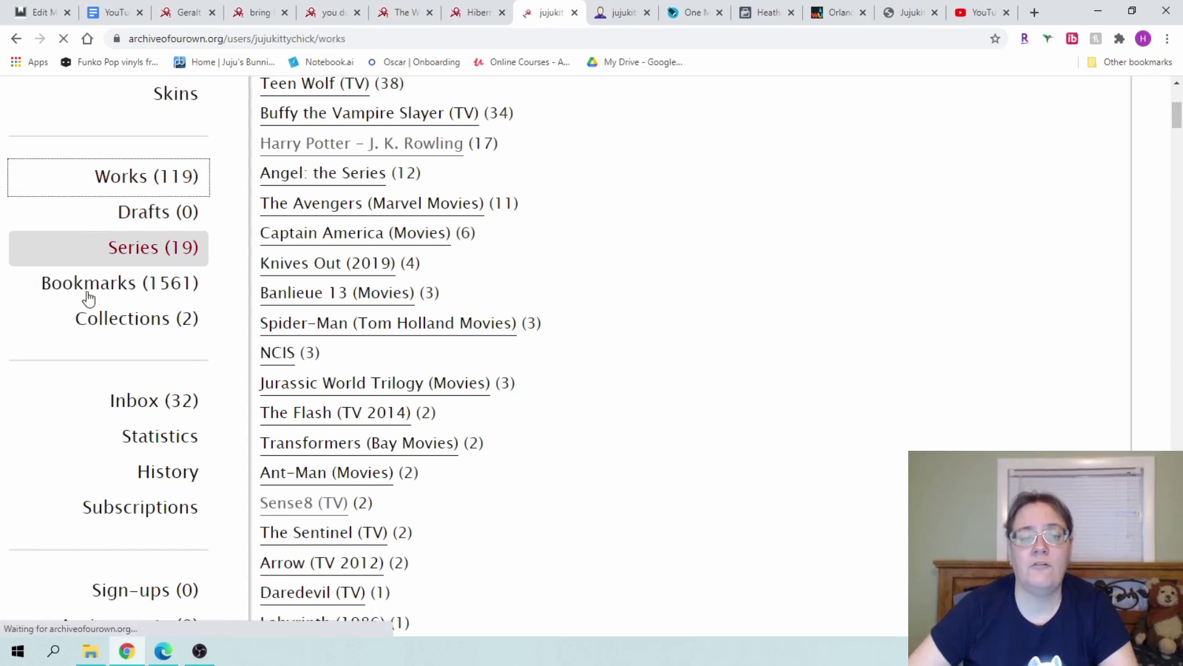
pyautogui.scroll(-3, 110, 288)
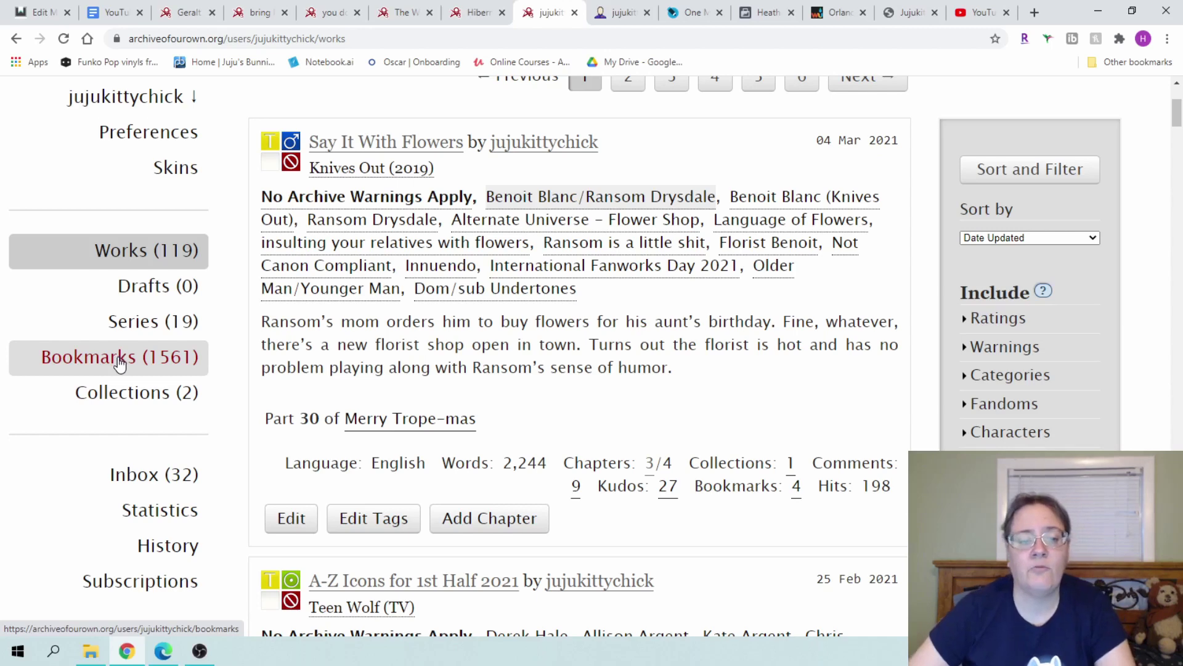
pyautogui.scroll(1, 119, 367)
pyautogui.scroll(3, 120, 364)
pyautogui.click(151, 250)
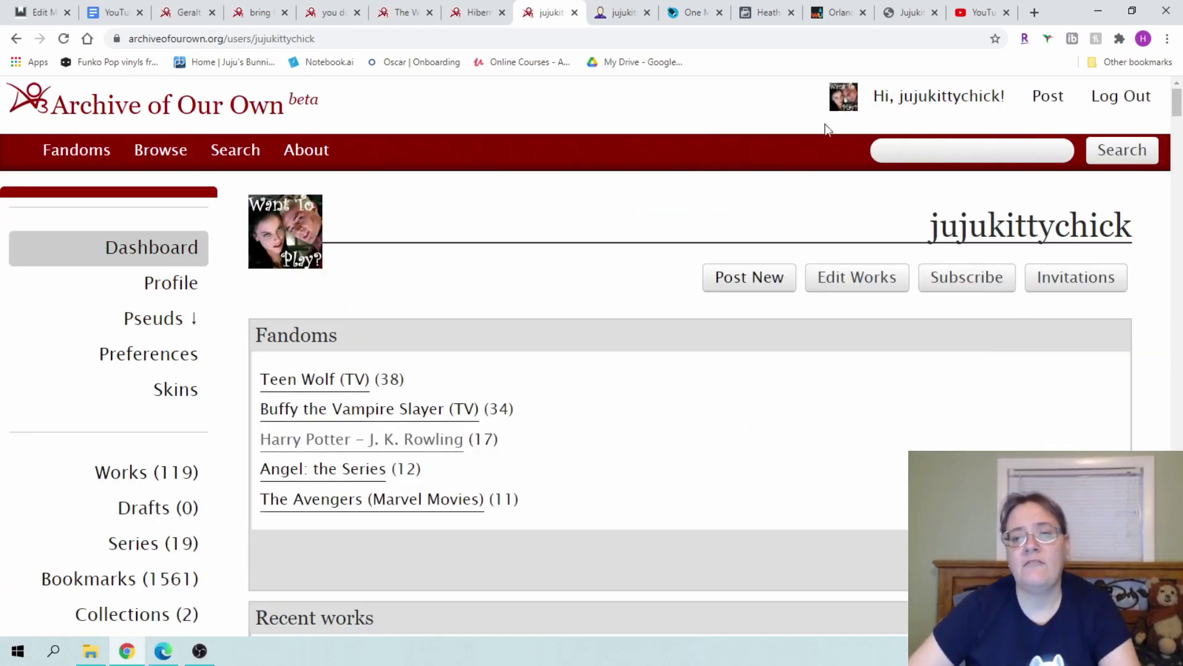
# Step: Start posting a new work and look over the required tag fields at the start of the form
pyautogui.moveTo(1039, 105)
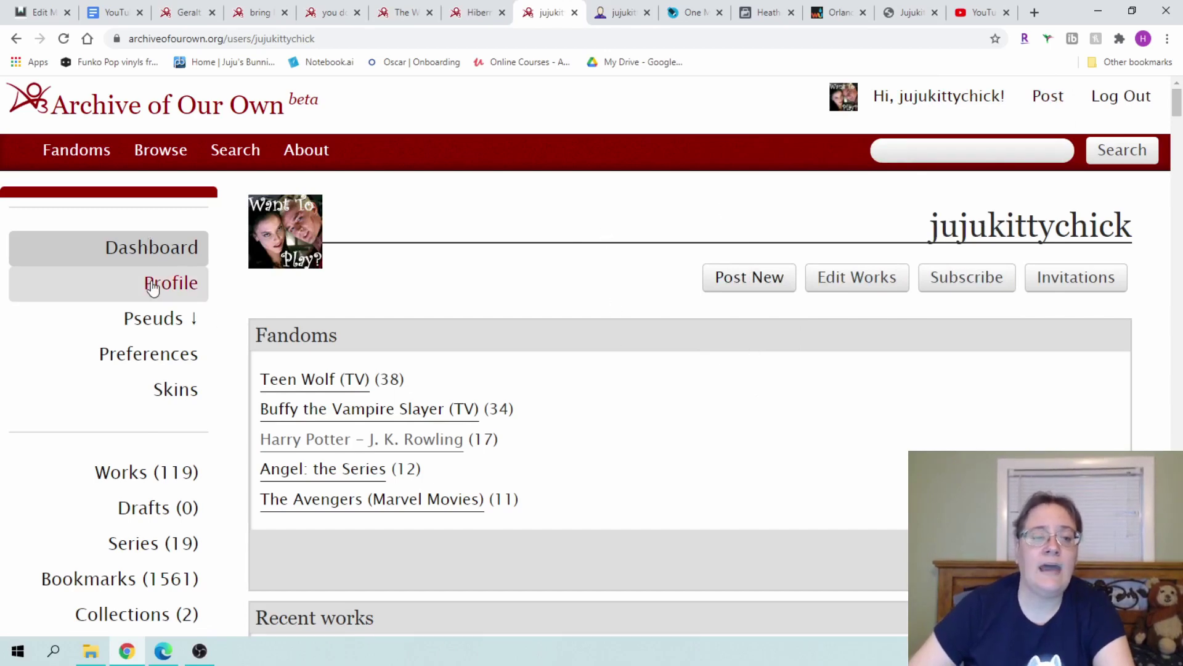
pyautogui.click(760, 280)
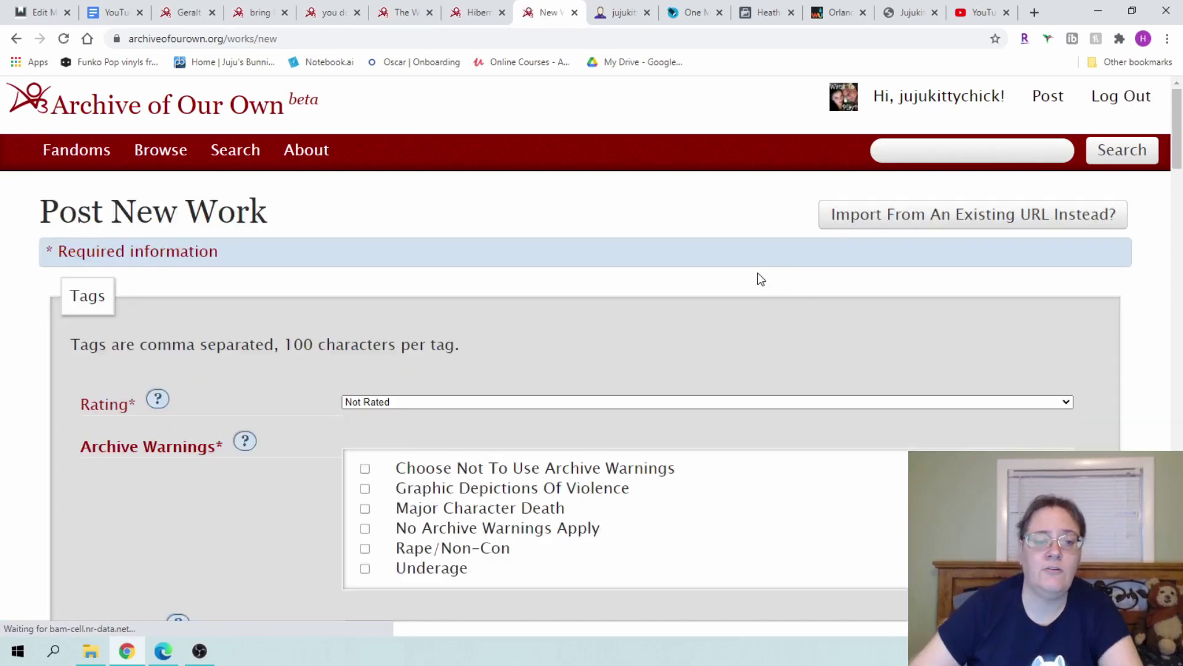
pyautogui.scroll(-5, 402, 259)
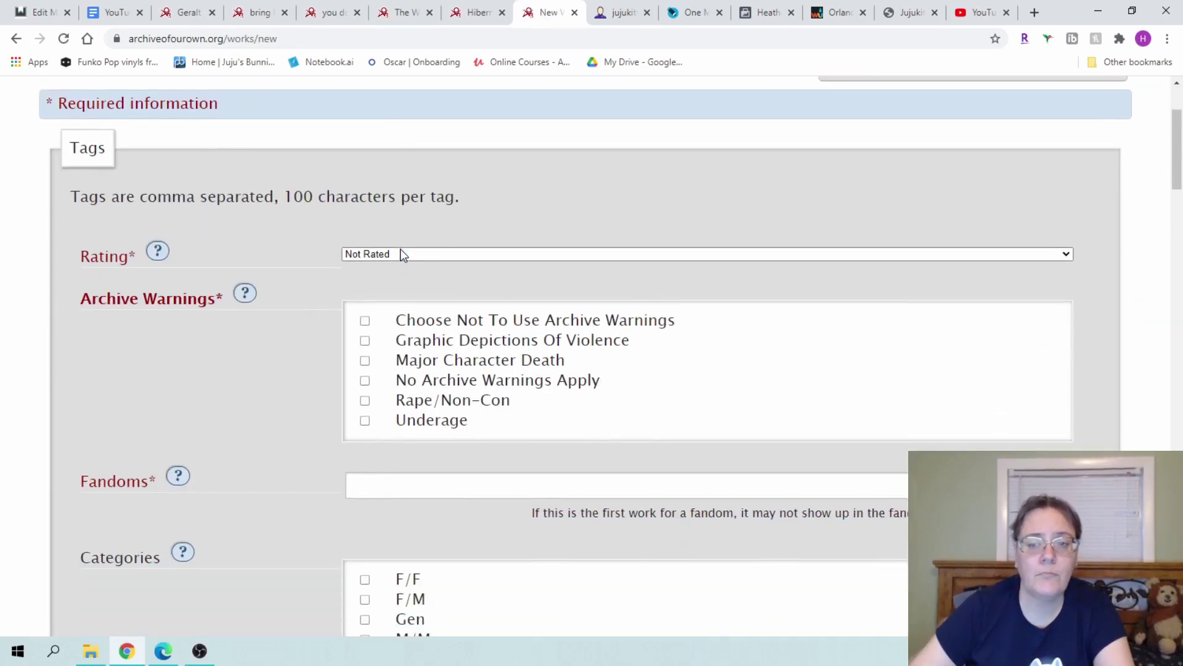
pyautogui.scroll(5, 641, 243)
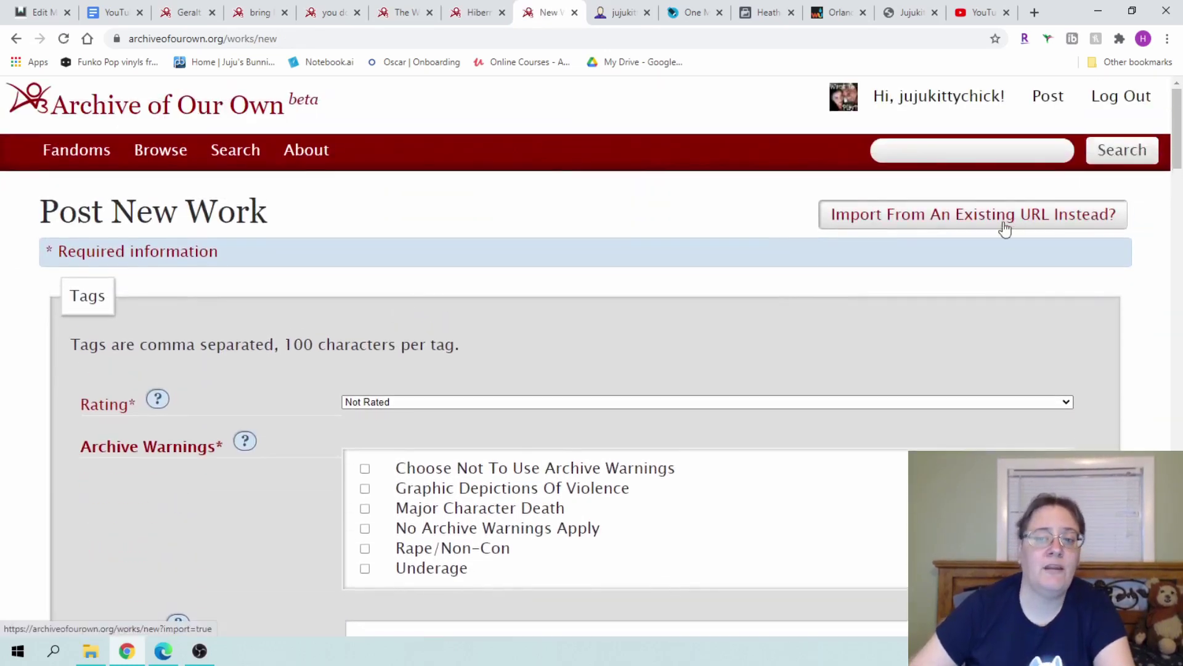
pyautogui.scroll(-5, 366, 361)
pyautogui.scroll(1, 333, 302)
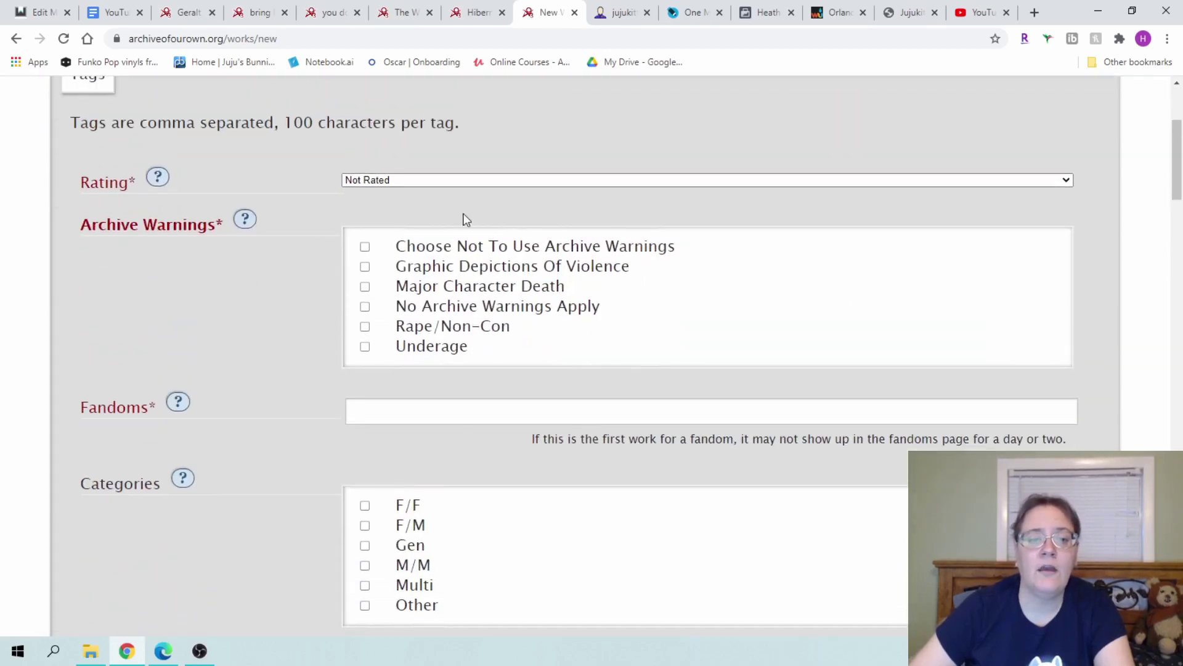
# Step: Check the available rating choices and read the rating help through to the Explicit entry, leaving the rating as is
pyautogui.click(482, 179)
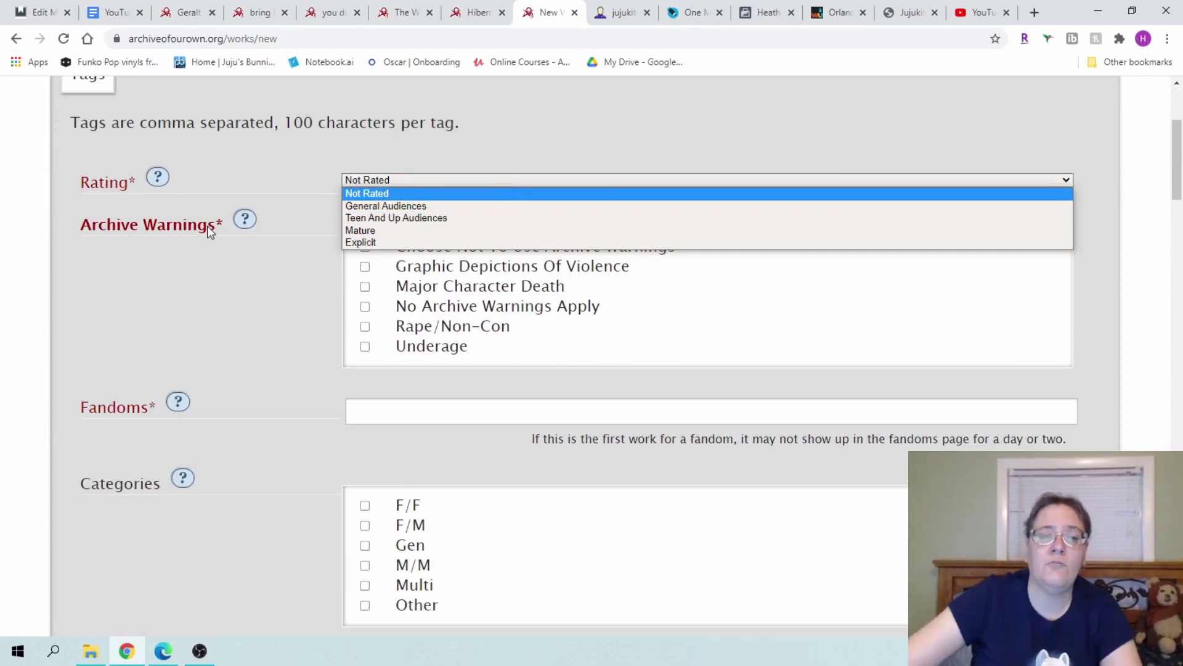
pyautogui.click(158, 177)
pyautogui.scroll(-2, 344, 250)
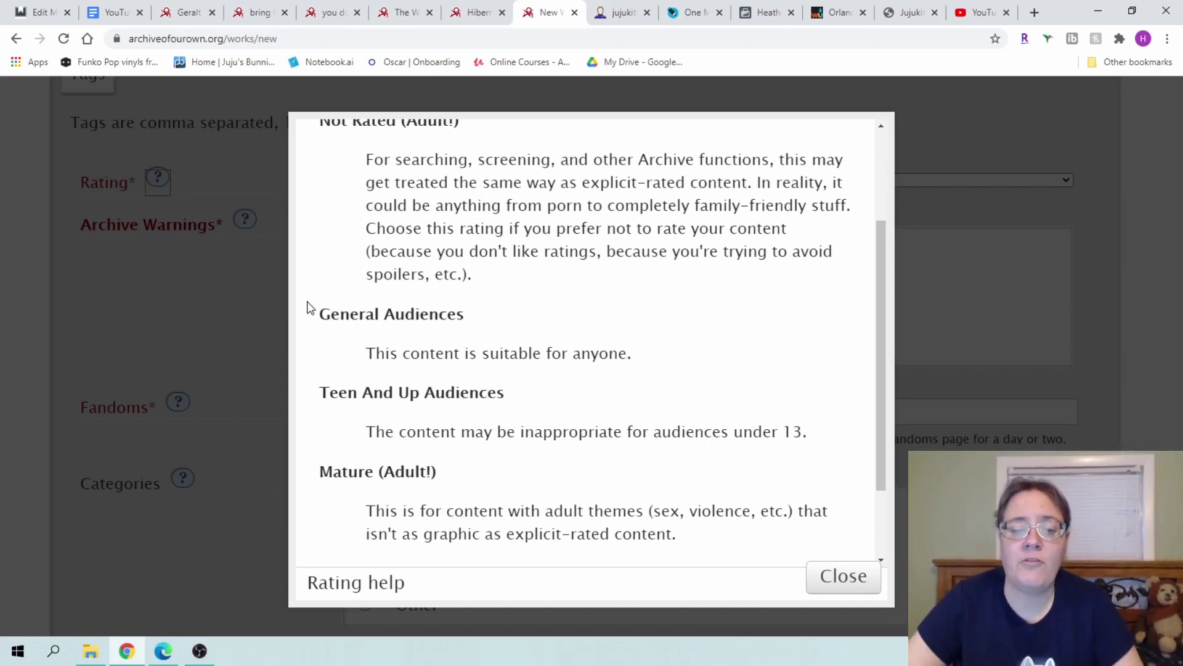
pyautogui.scroll(-3, 391, 508)
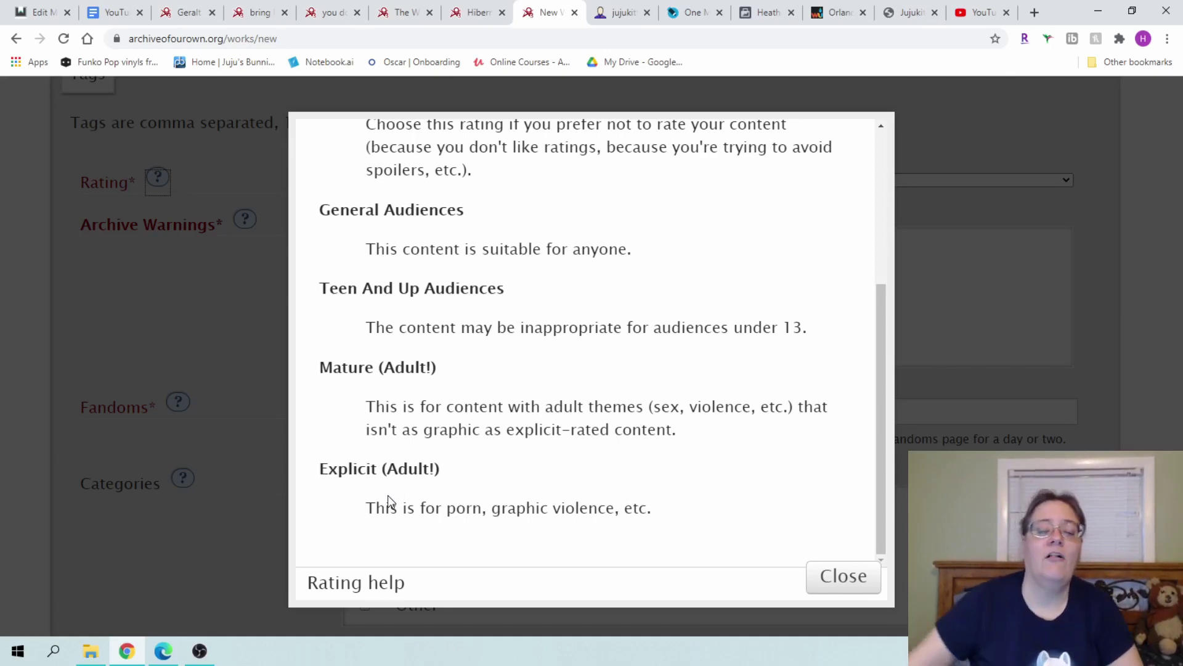
pyautogui.click(848, 573)
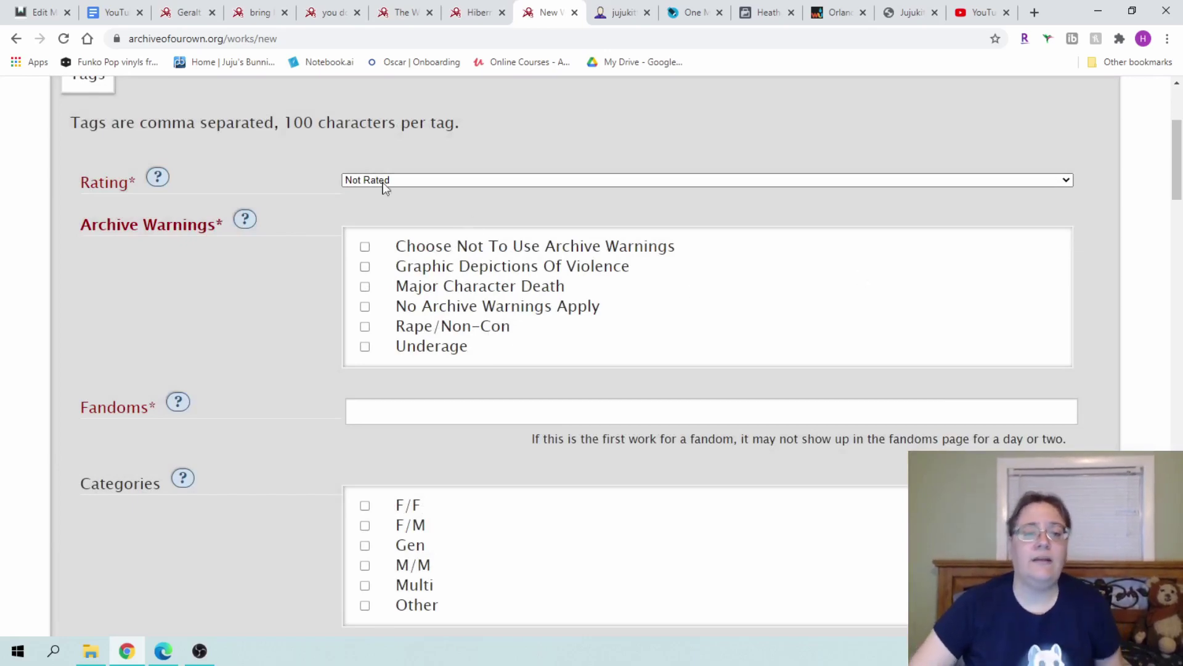
# Step: Read the archive warnings help through to the Underage entry and close it
pyautogui.click(244, 223)
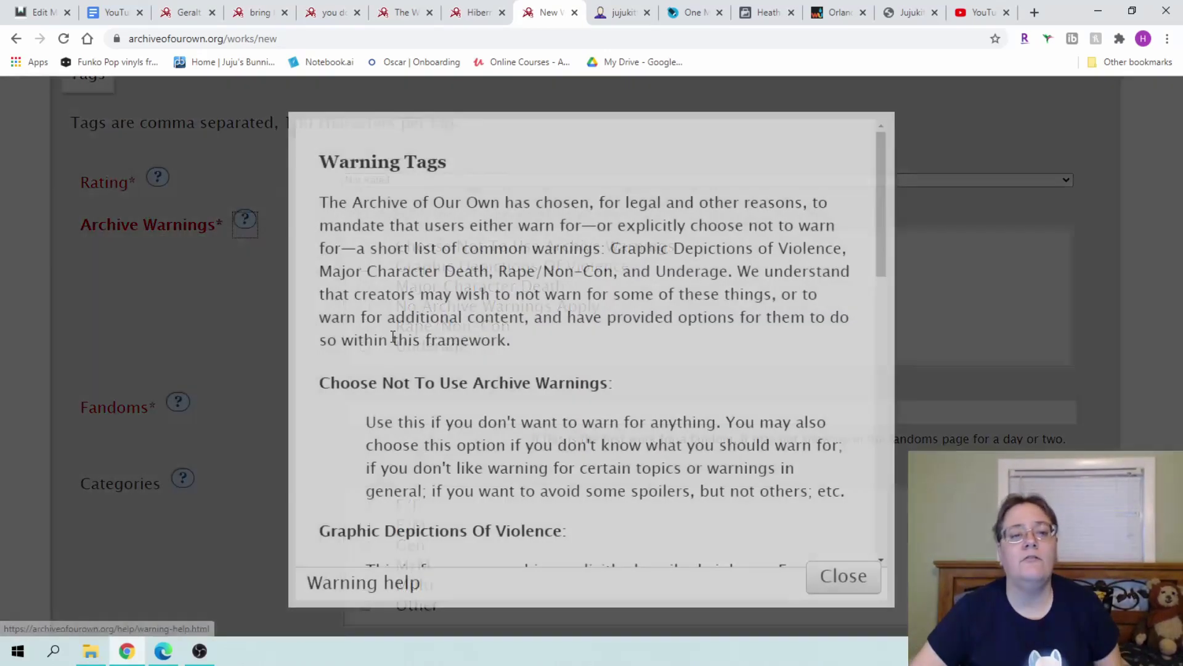
pyautogui.scroll(-1, 814, 246)
pyautogui.scroll(-8, 814, 247)
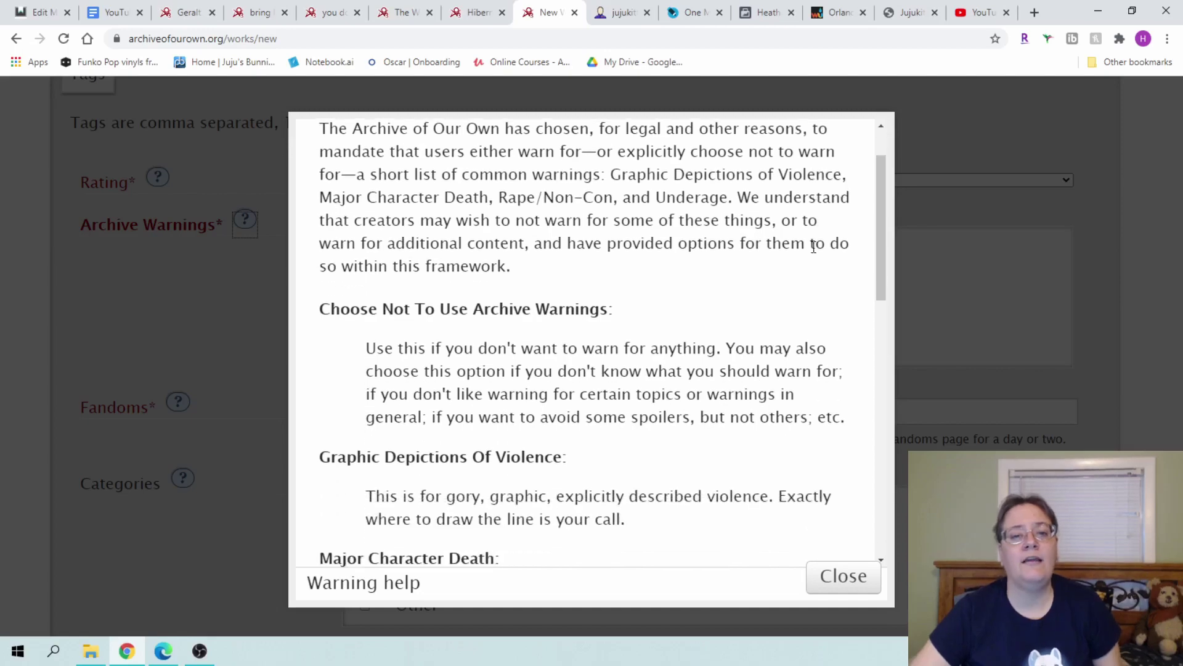
pyautogui.scroll(-4, 816, 253)
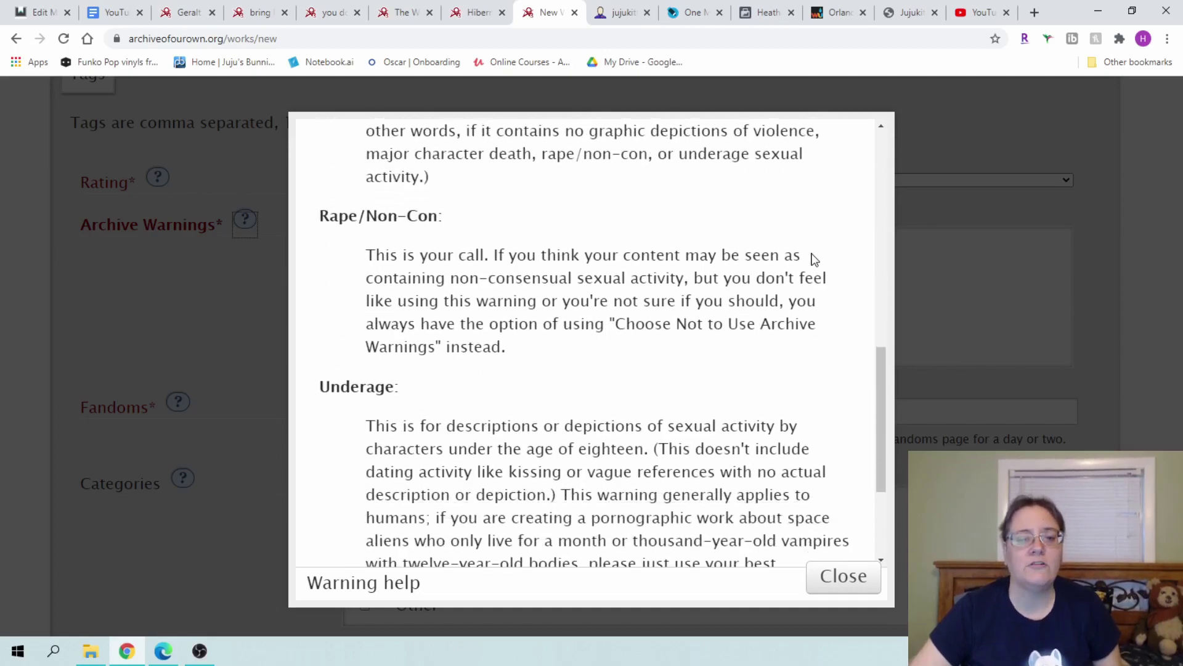
pyautogui.scroll(10, 869, 315)
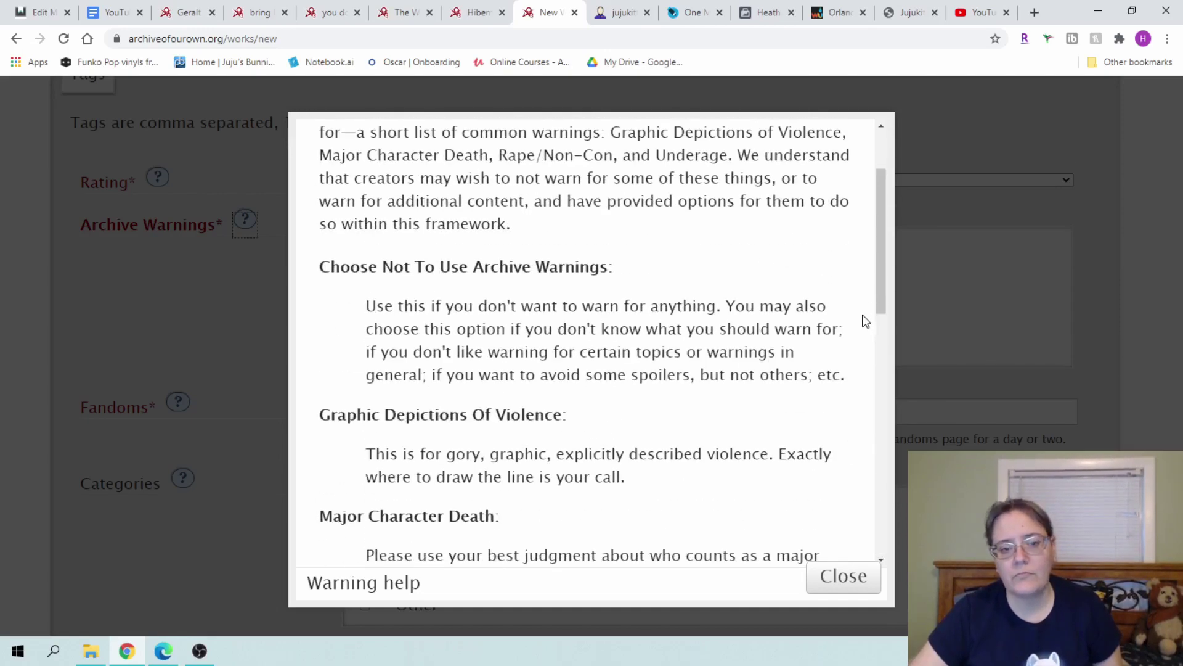
pyautogui.click(844, 576)
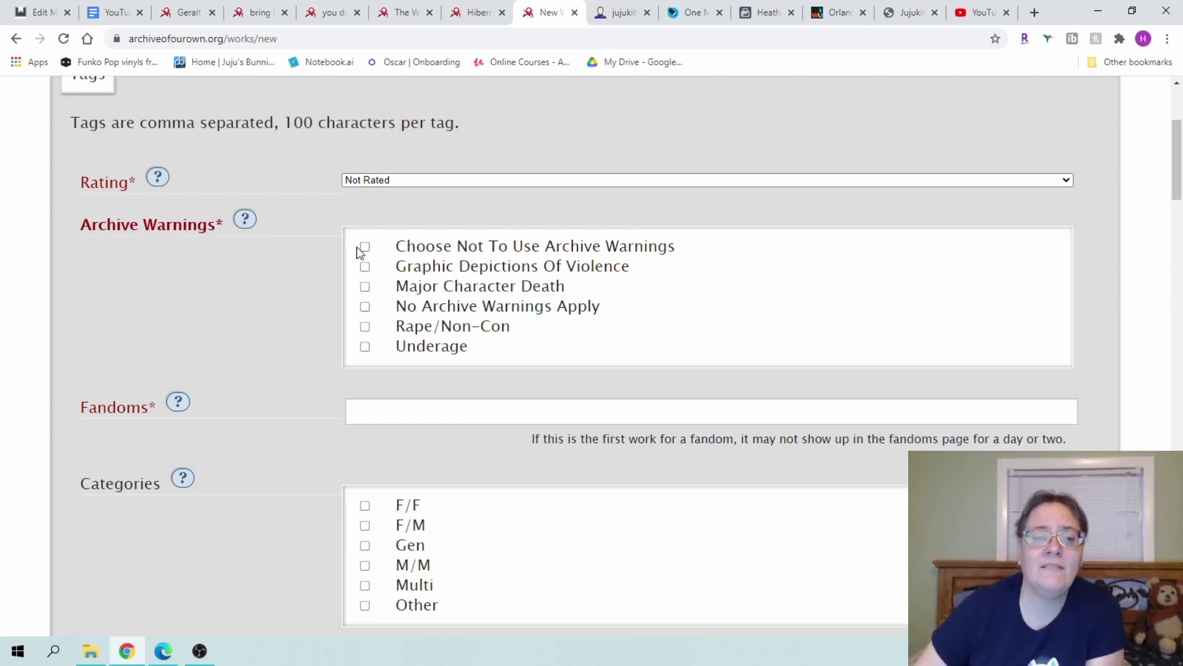
# Step: Try adding Teen Wolf (TV) and The Avengers (Marvel Movies) as fandoms of the work, and remove both tags again
pyautogui.scroll(-2, 423, 286)
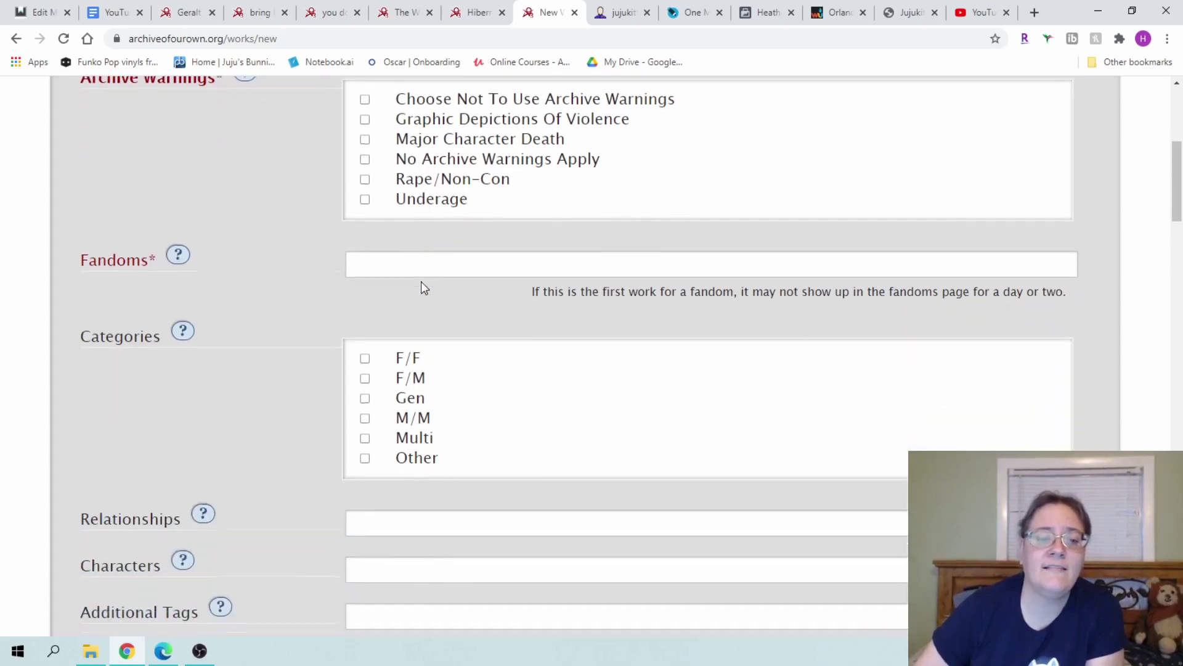
pyautogui.scroll(-1, 440, 228)
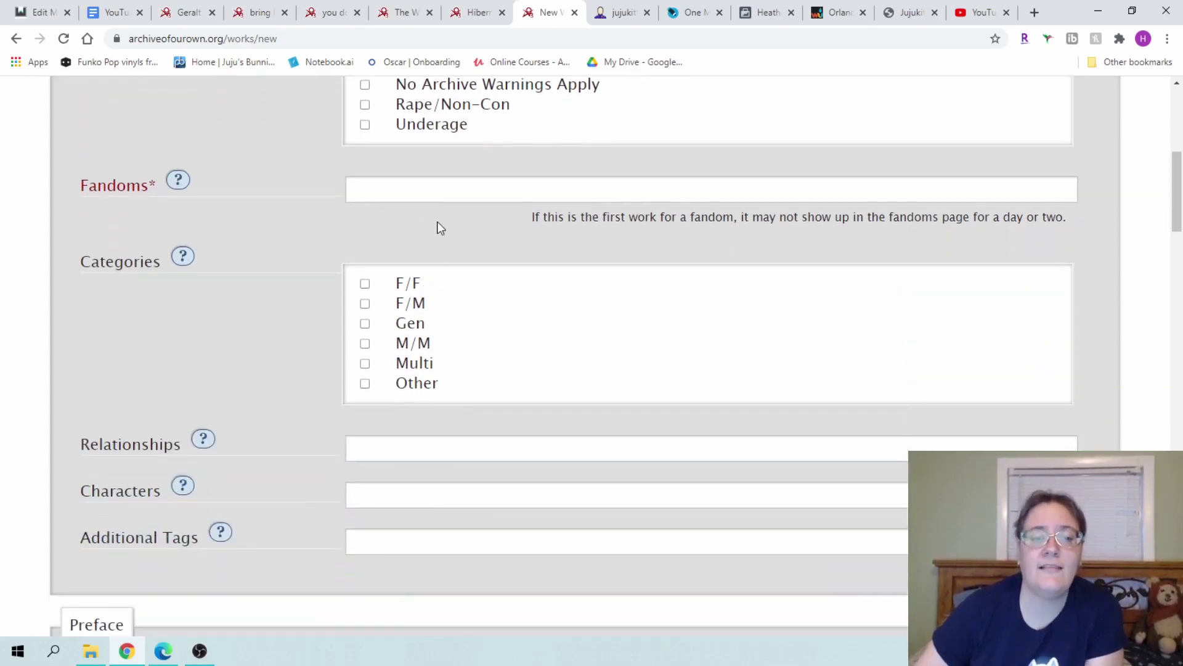
pyautogui.click(448, 185)
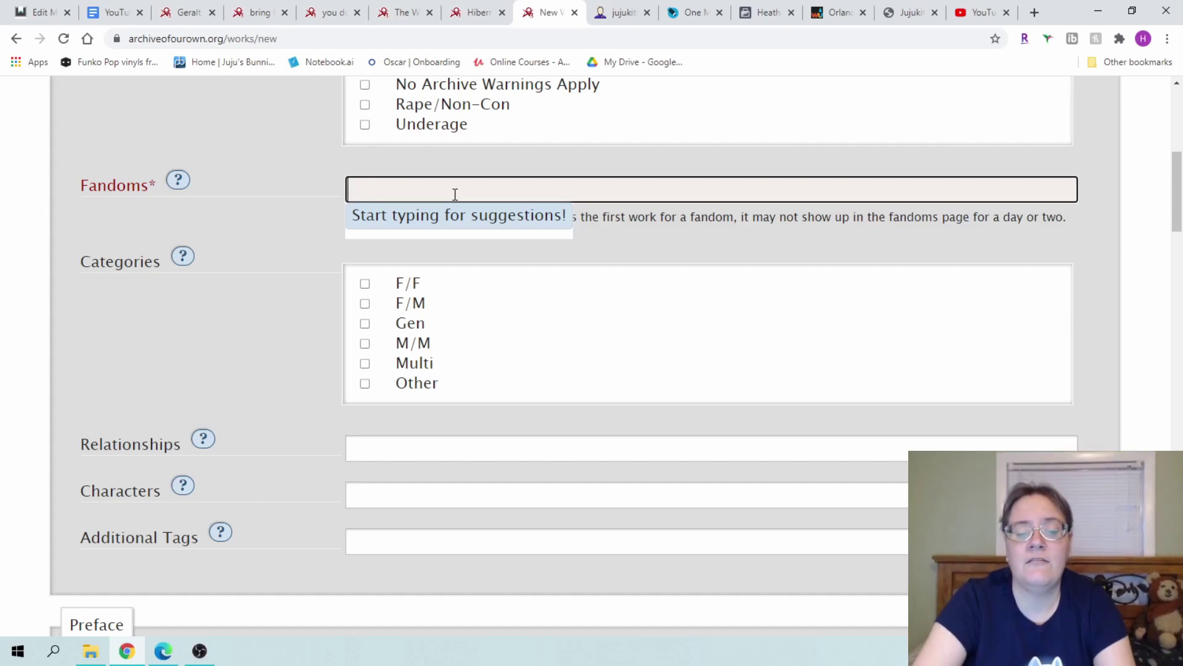
pyautogui.write('teen wolf')
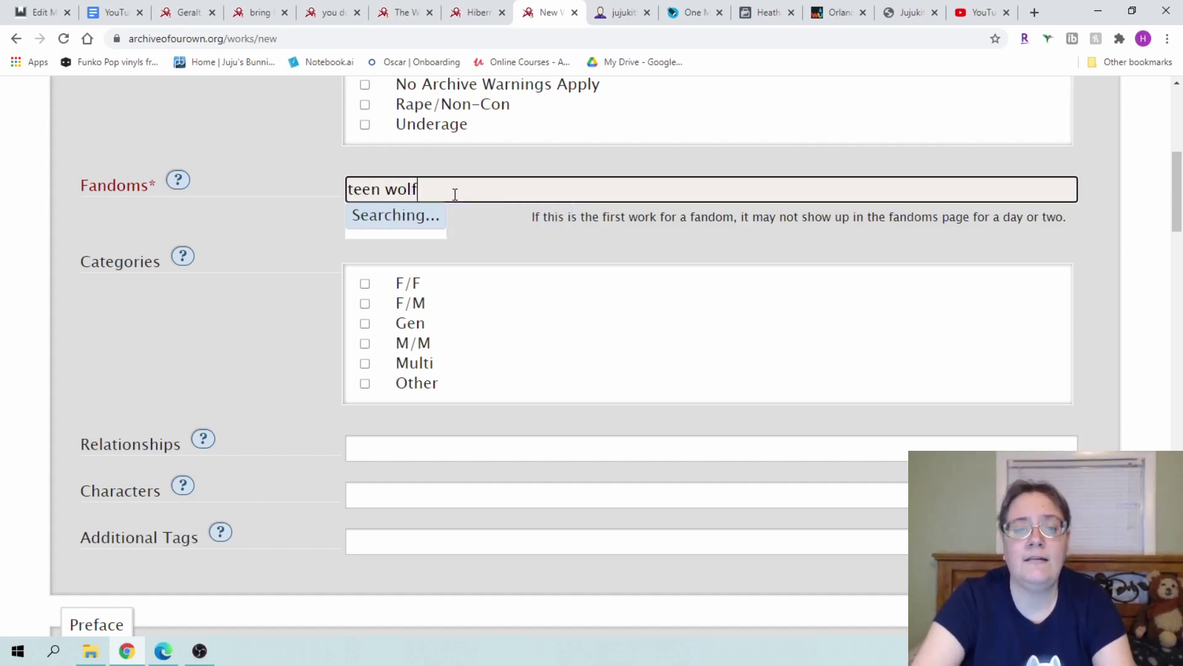
pyautogui.press('Down')
pyautogui.press('Return')
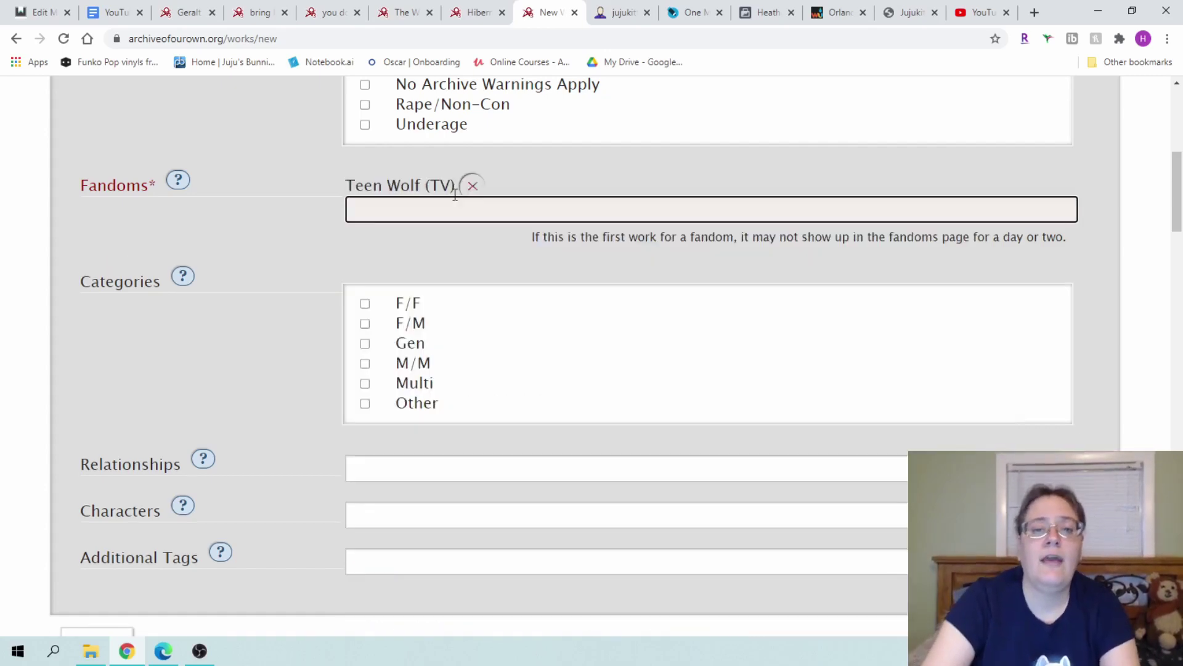
pyautogui.write('avengers')
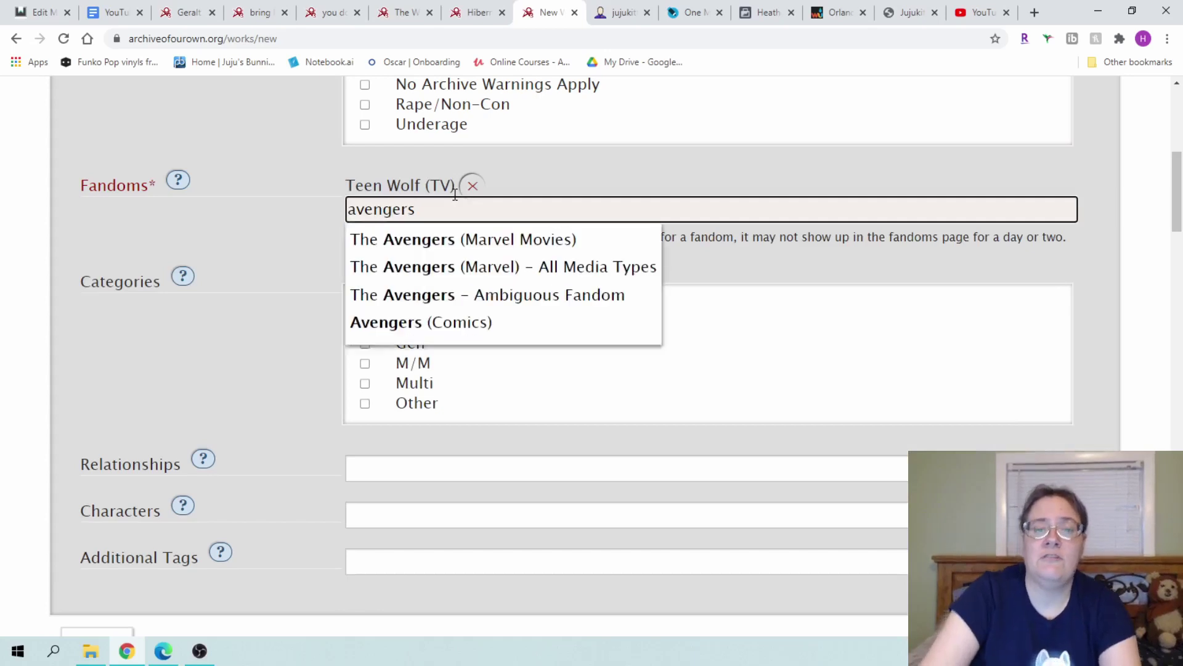
pyautogui.press('Down')
pyautogui.press('Return')
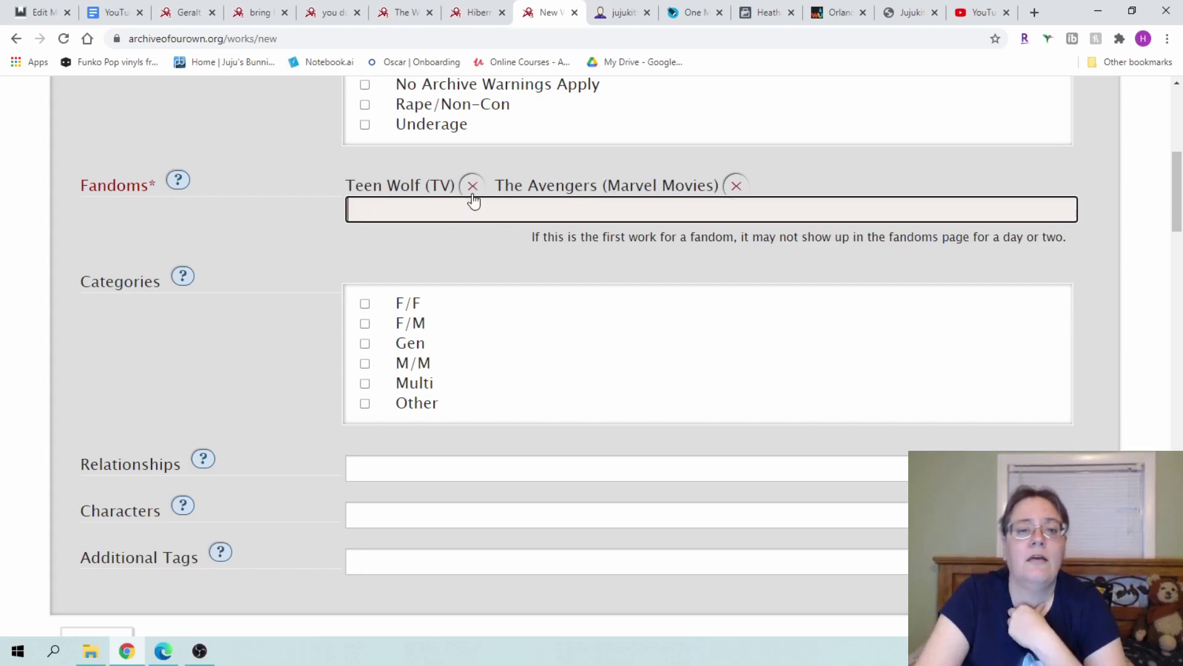
pyautogui.click(736, 187)
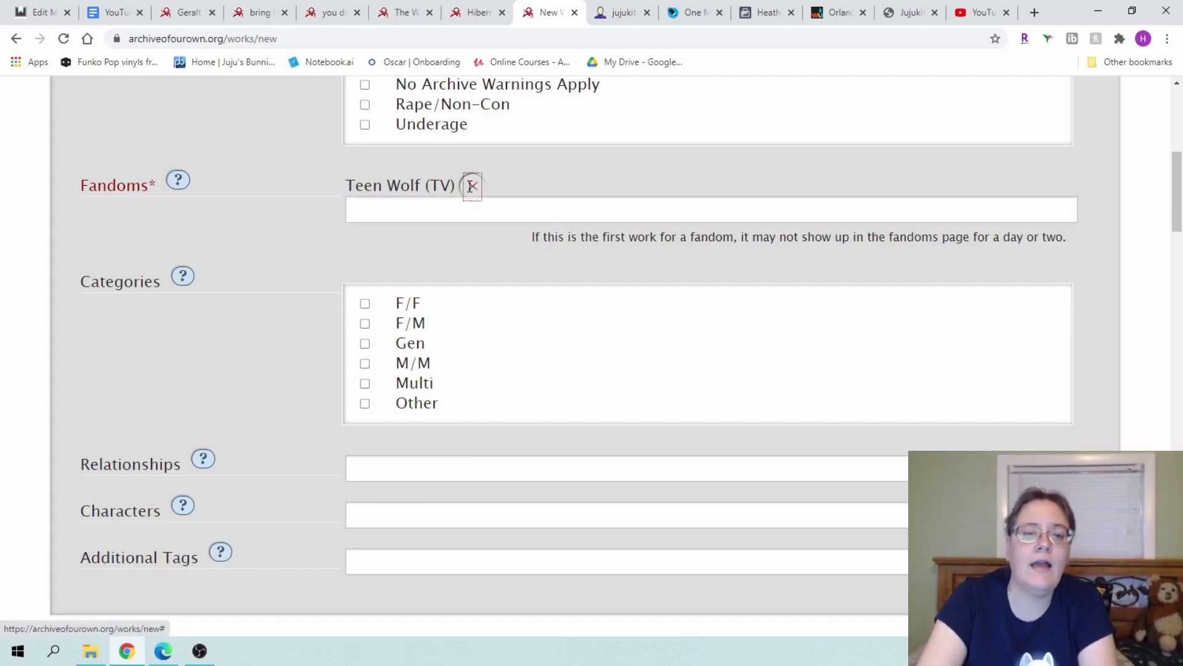
pyautogui.click(472, 187)
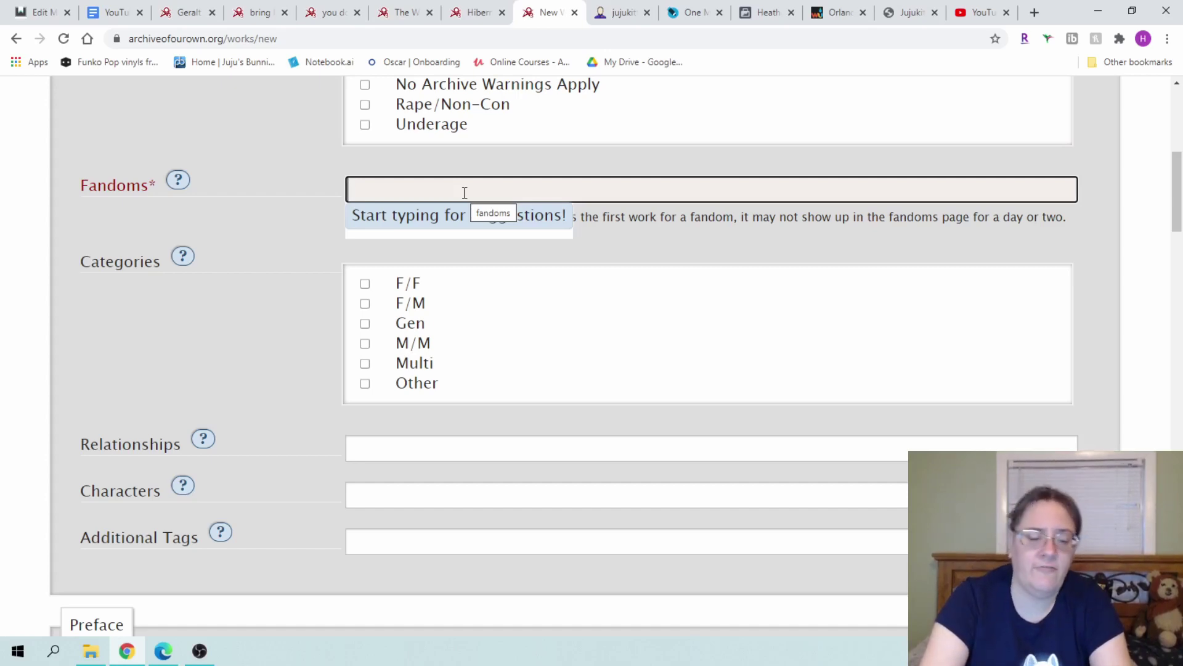
# Step: Look up "avengers" among the fandom suggestions and add The Avengers (Marvel Movies) as the work's fandom
pyautogui.write('avengers')
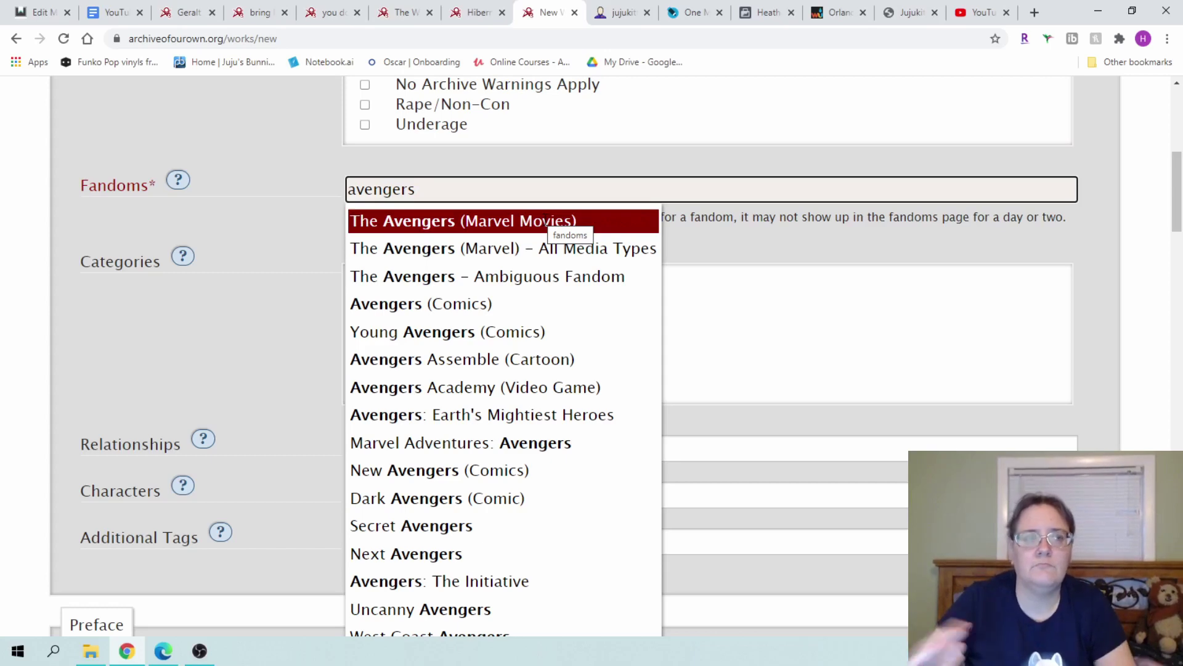
pyautogui.click(547, 211)
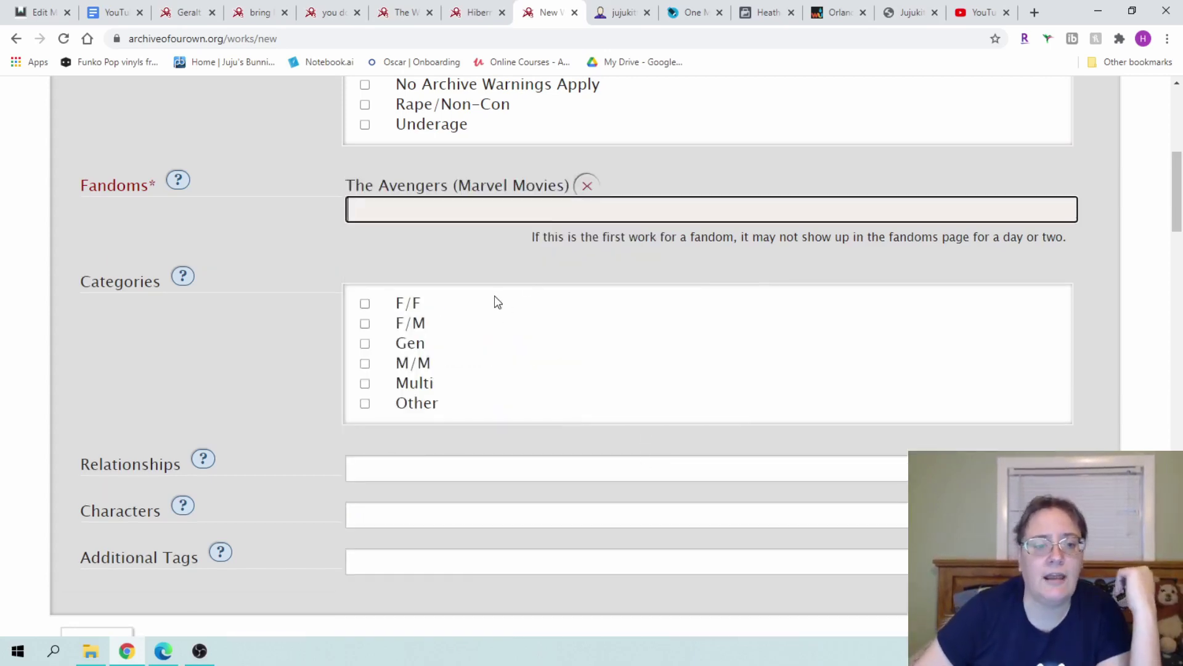
# Step: Read the categories help from the introduction through to the Other entry and close it
pyautogui.scroll(-3, 518, 283)
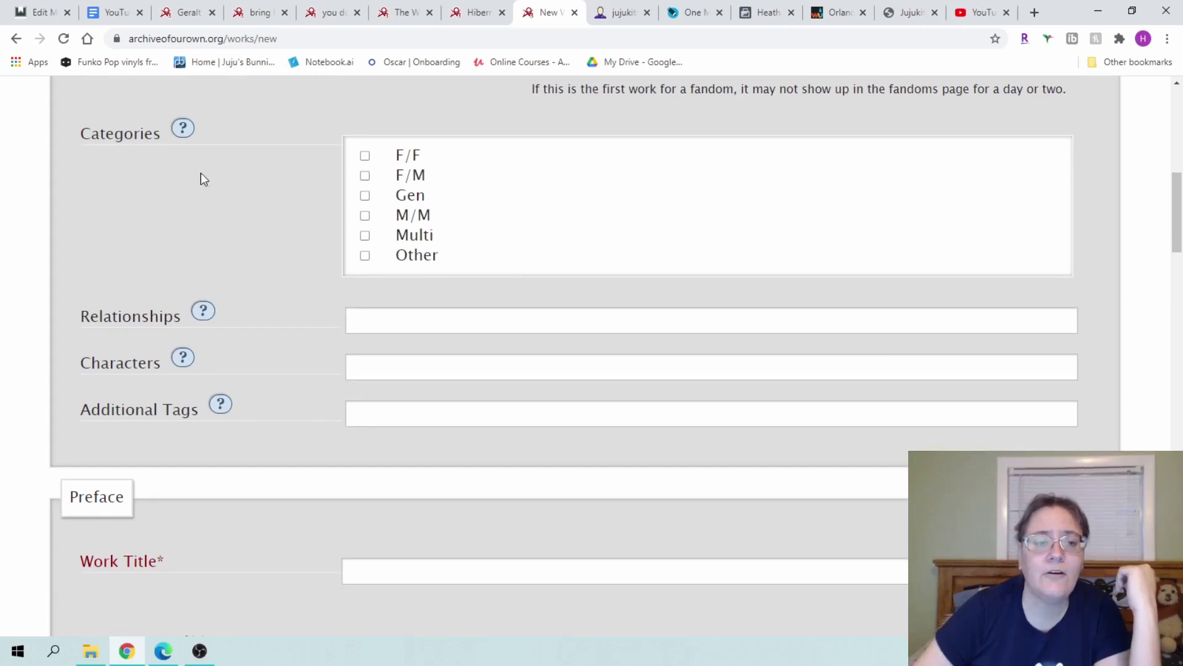
pyautogui.click(181, 128)
pyautogui.scroll(-5, 393, 238)
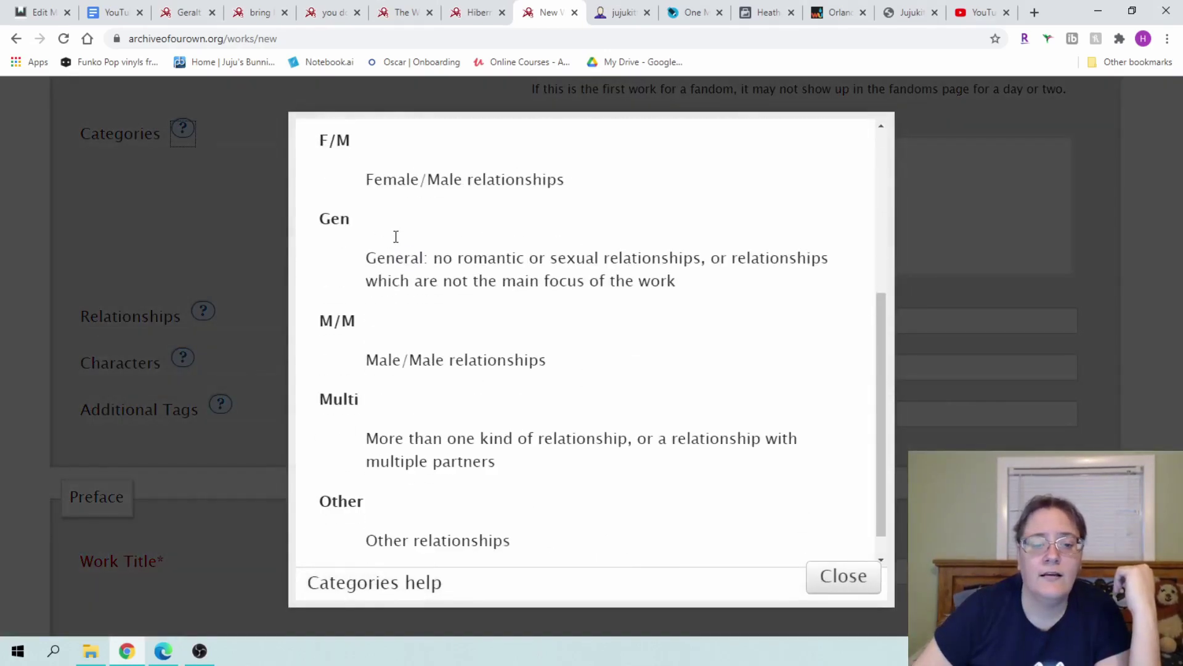
pyautogui.scroll(5, 597, 442)
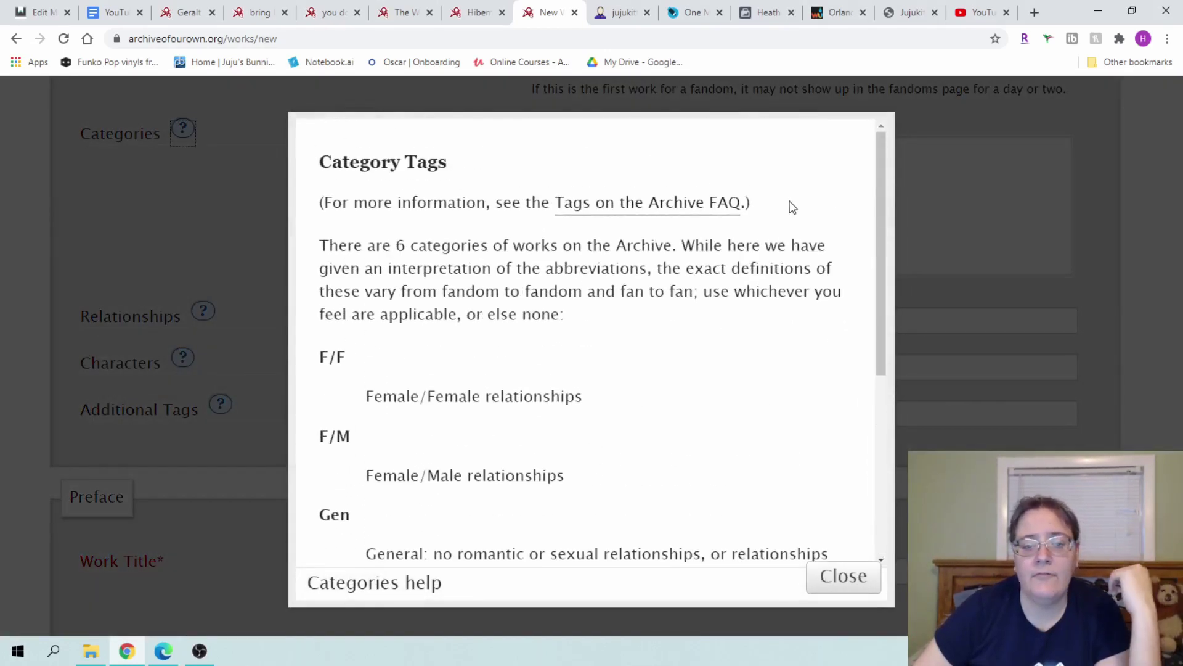
pyautogui.scroll(-3, 791, 205)
pyautogui.scroll(-1, 793, 205)
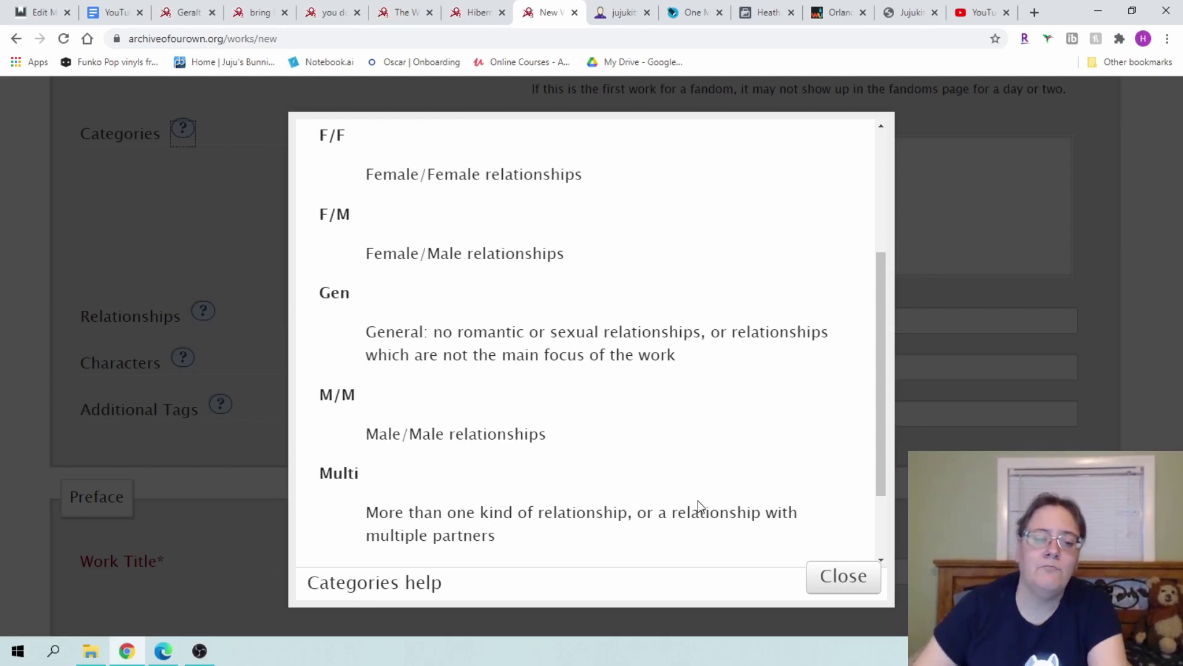
pyautogui.scroll(-2, 700, 499)
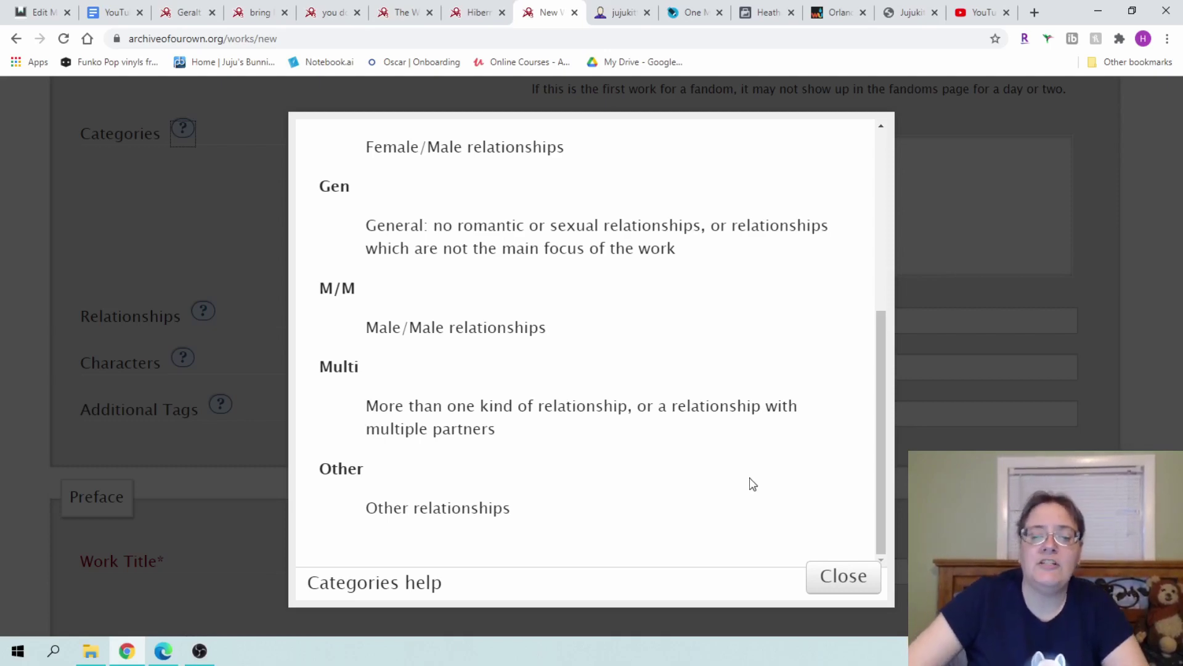
pyautogui.click(858, 582)
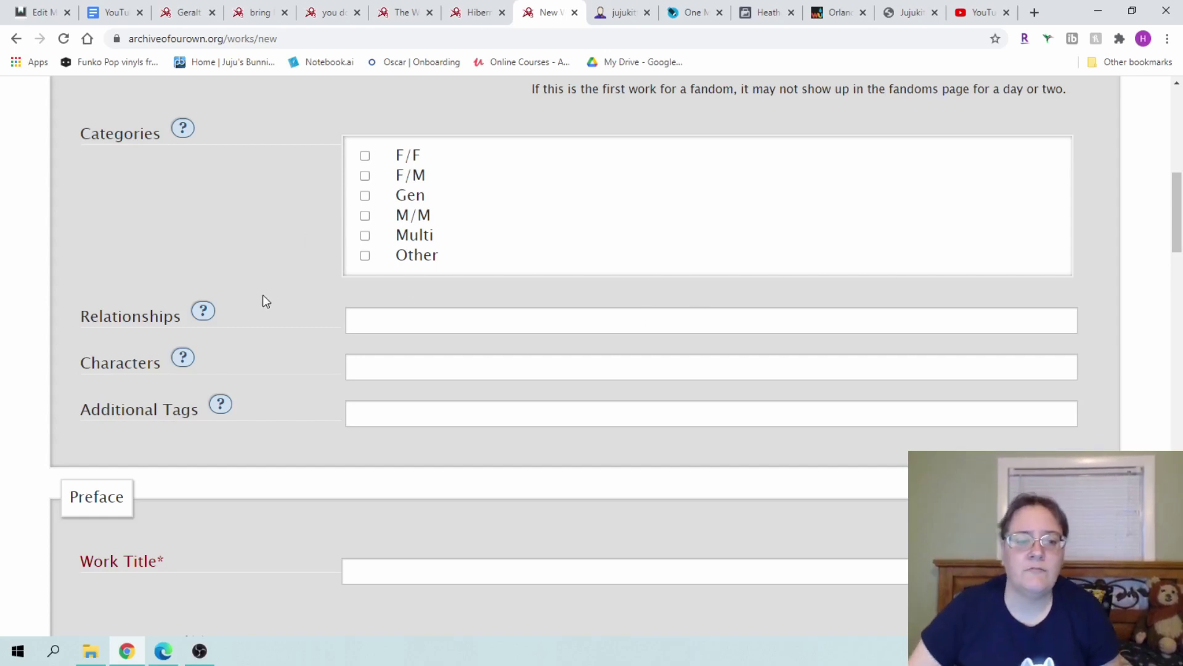
# Step: Add the suggested relationships James "Bucky" Barnes/Steve Rogers and Peter Parker & Tony Stark to the work
pyautogui.click(420, 322)
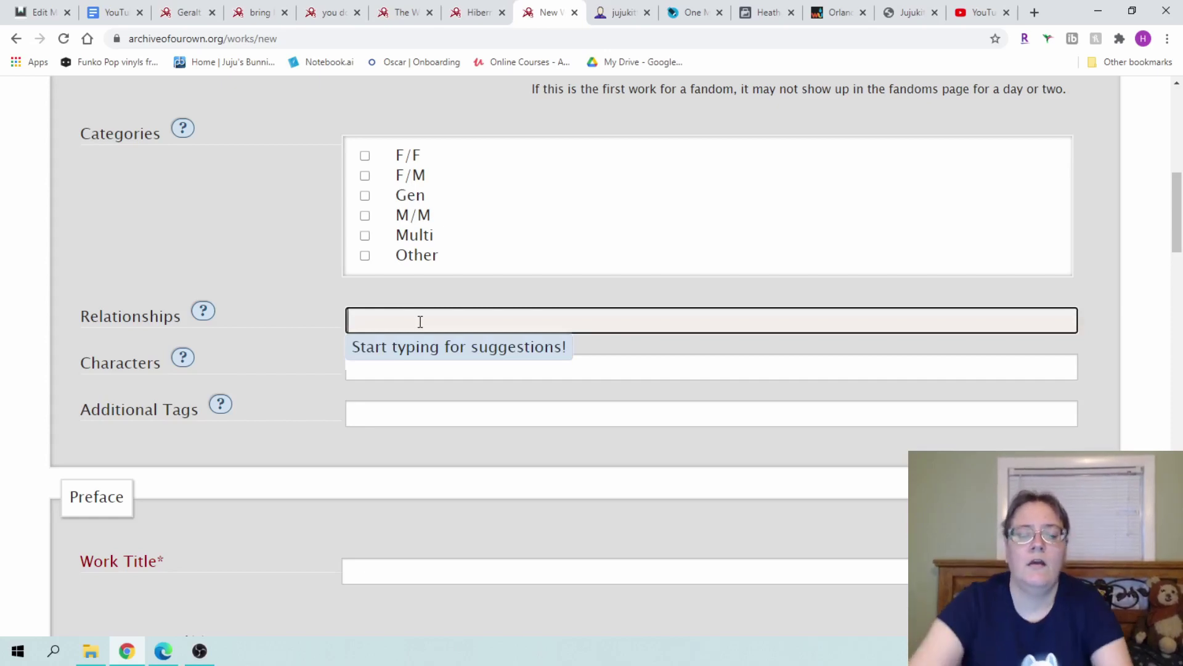
pyautogui.write('steve')
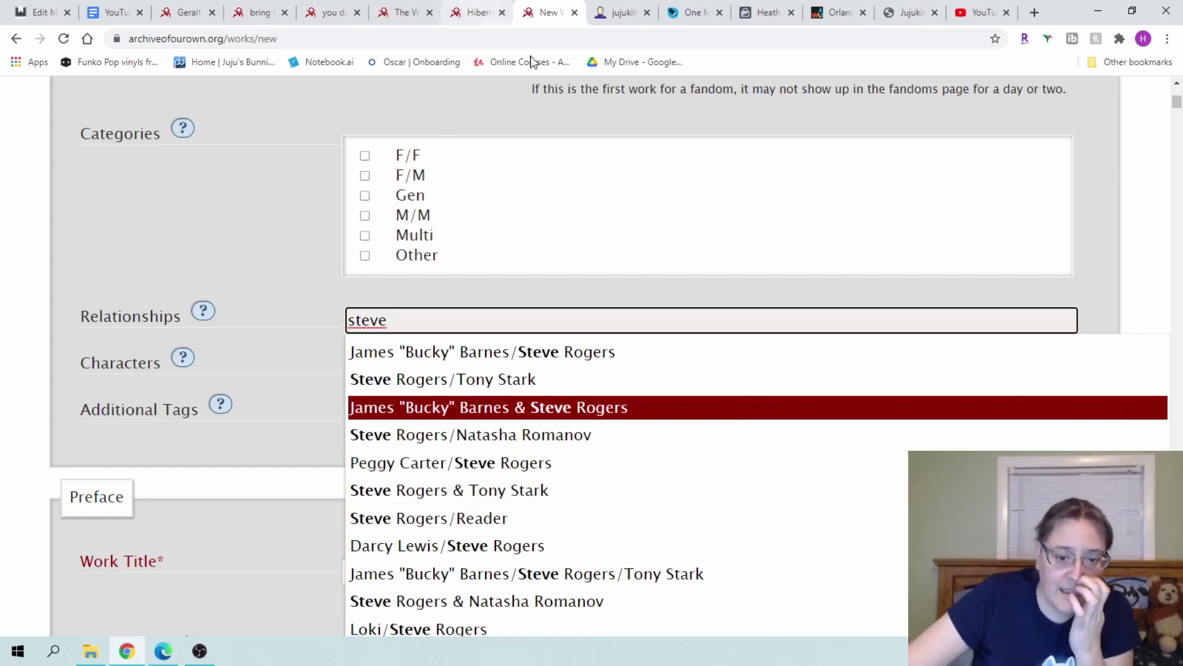
pyautogui.press('Down')
pyautogui.press('Down')
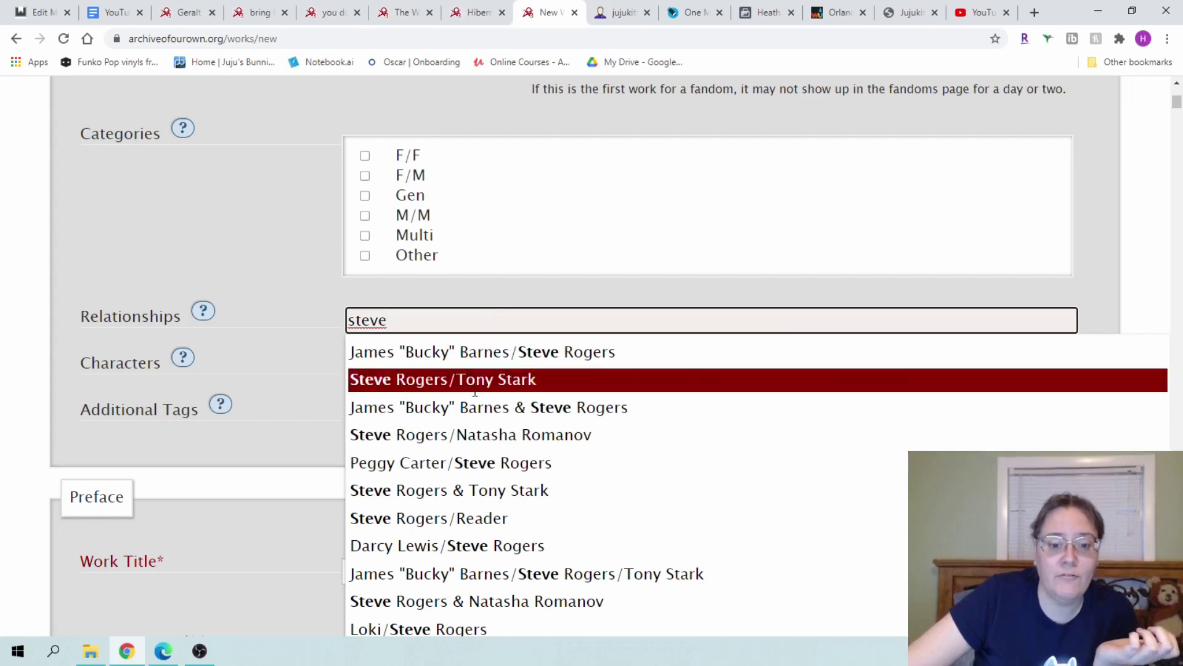
pyautogui.press('Up')
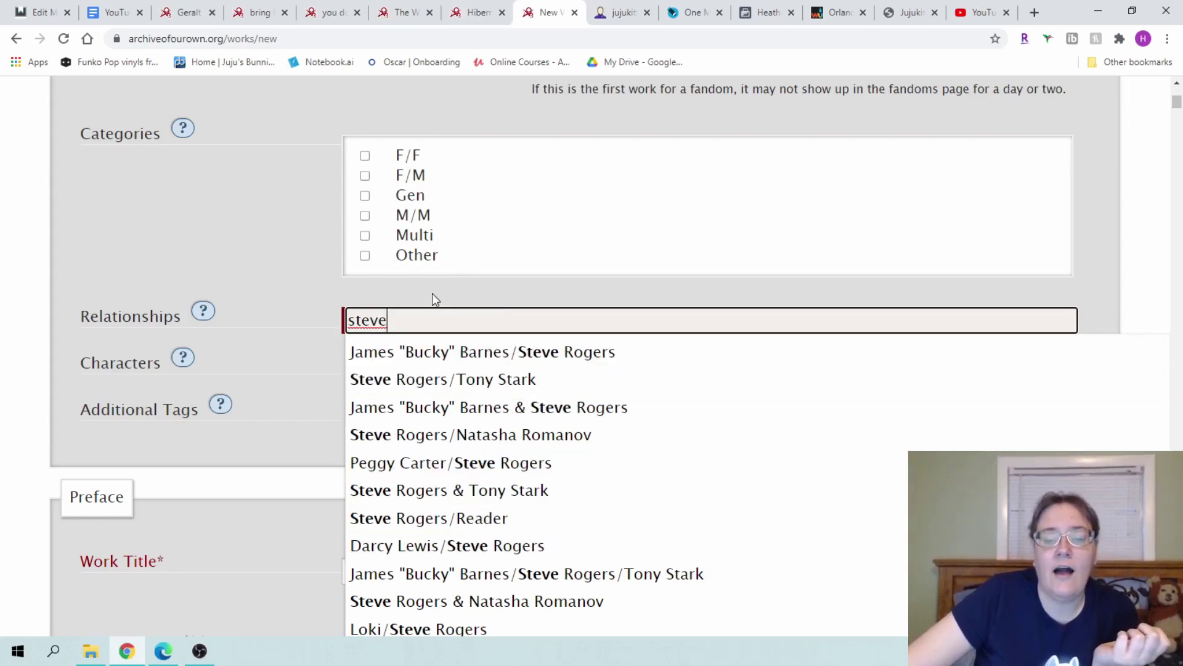
pyautogui.press('Down')
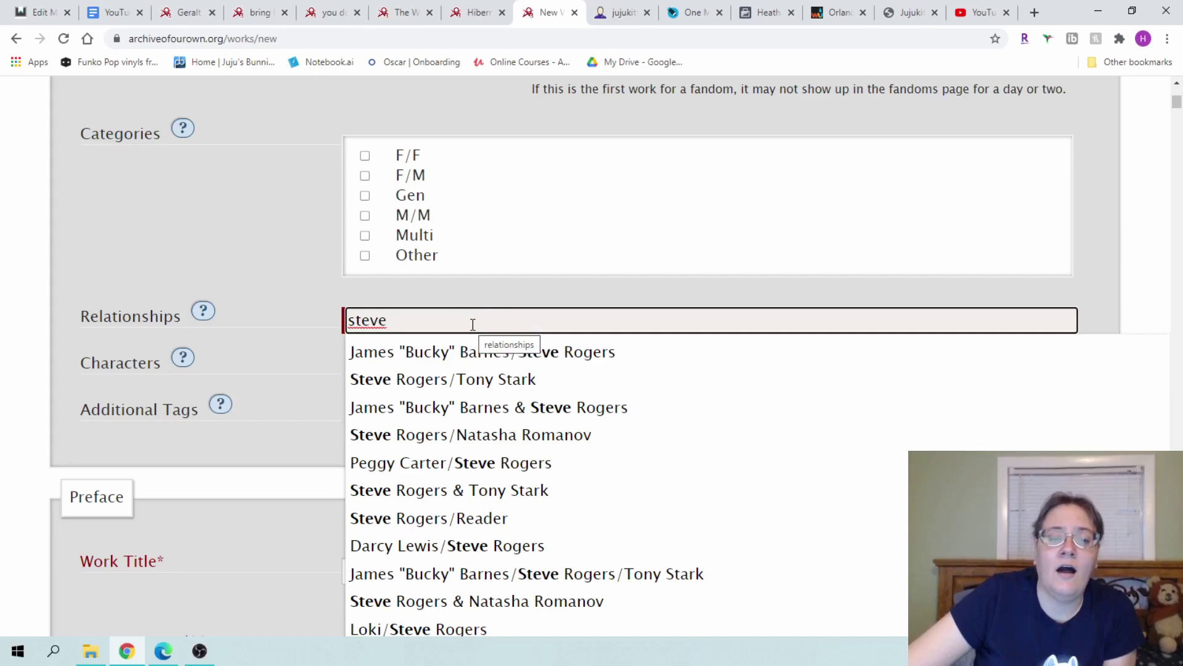
pyautogui.click(487, 345)
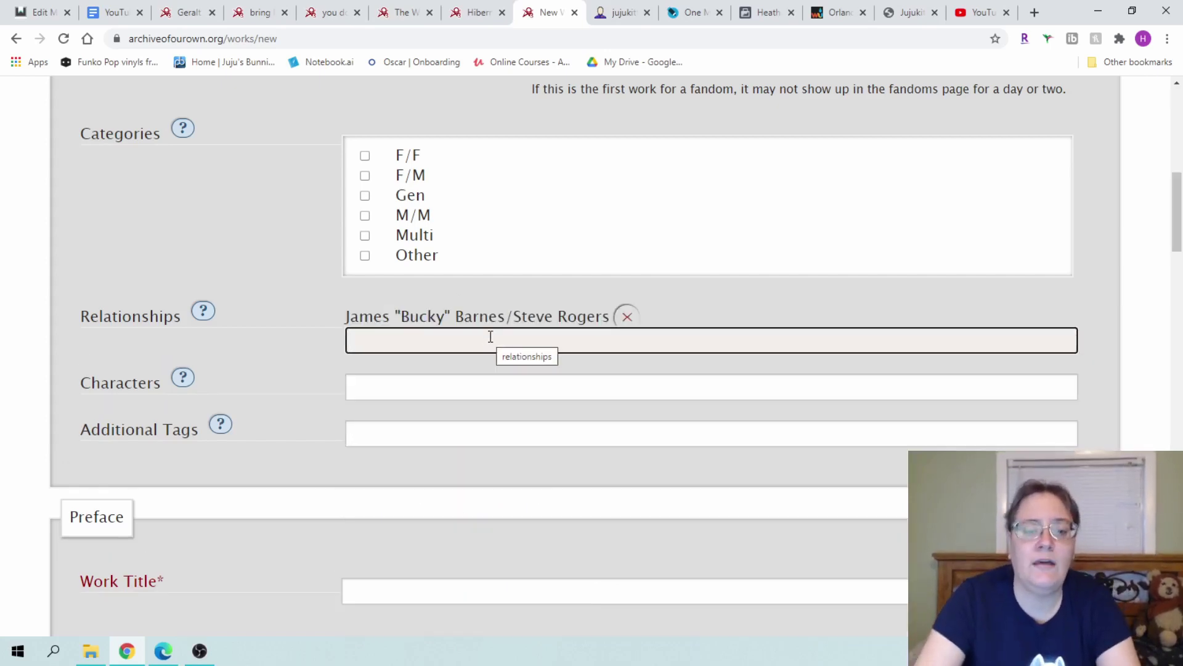
pyautogui.write('tony')
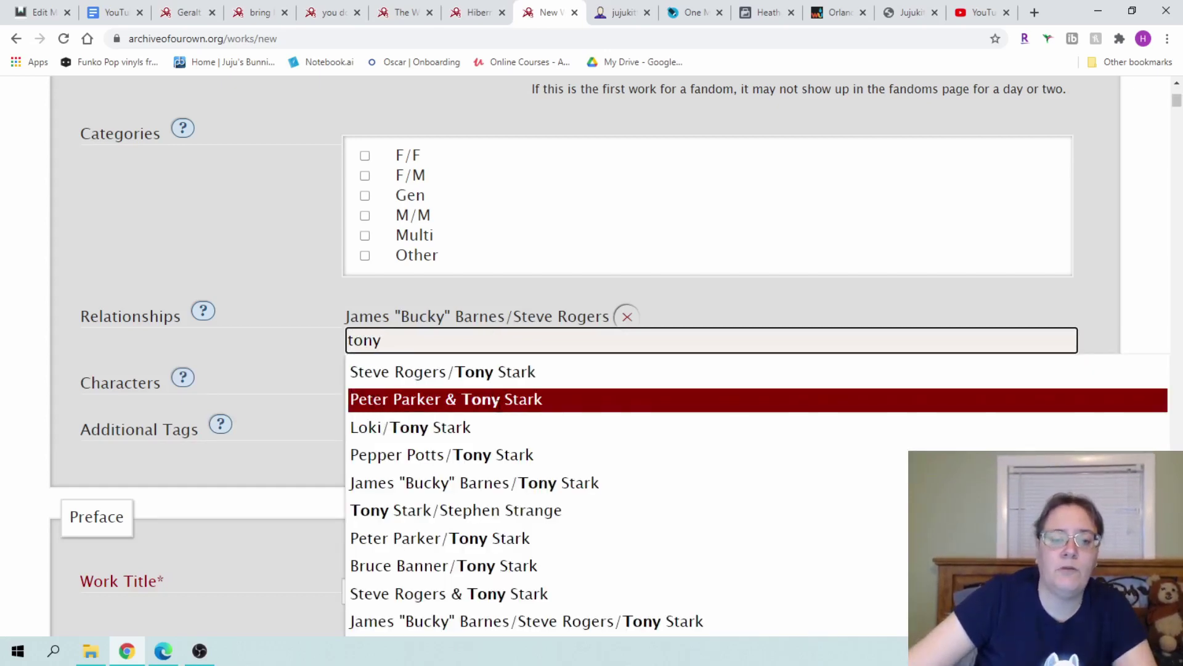
pyautogui.click(499, 408)
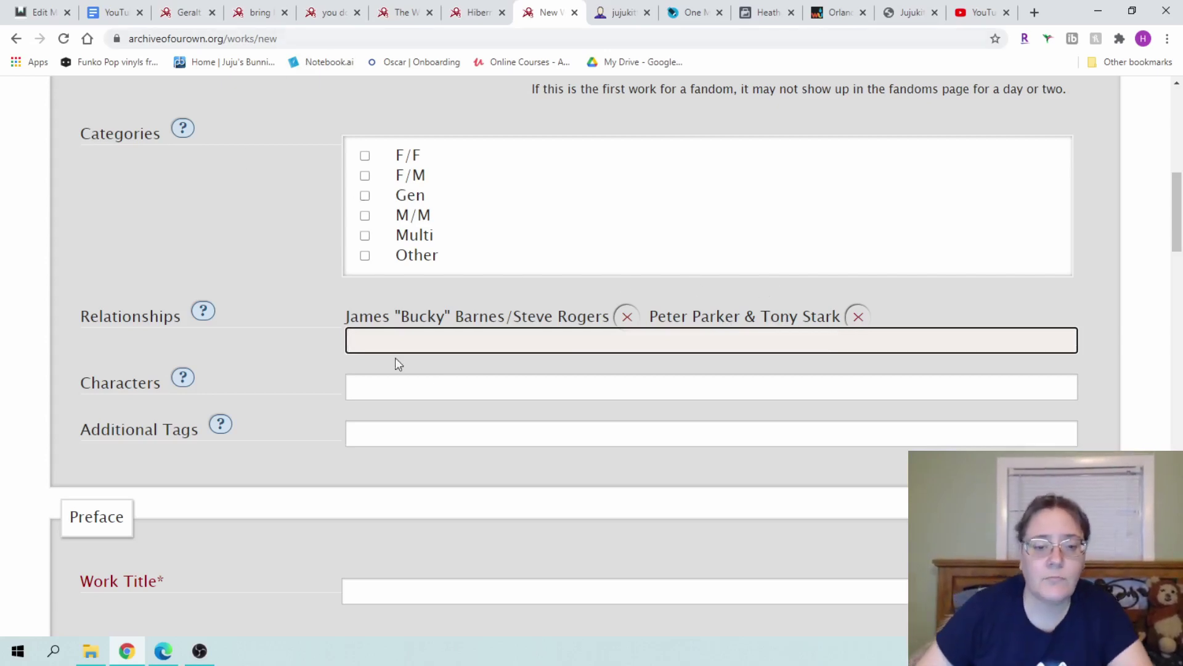
# Step: Add the suggested characters Steve Rogers and James "Bucky" Barnes to the work
pyautogui.click(427, 390)
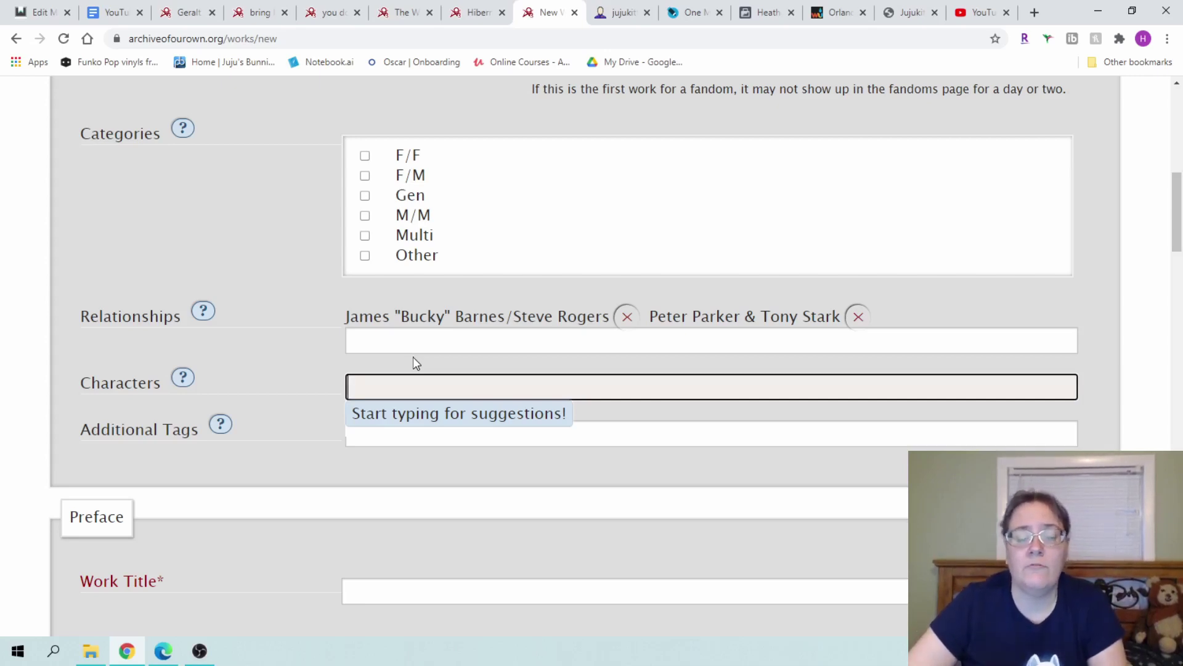
pyautogui.write('steve')
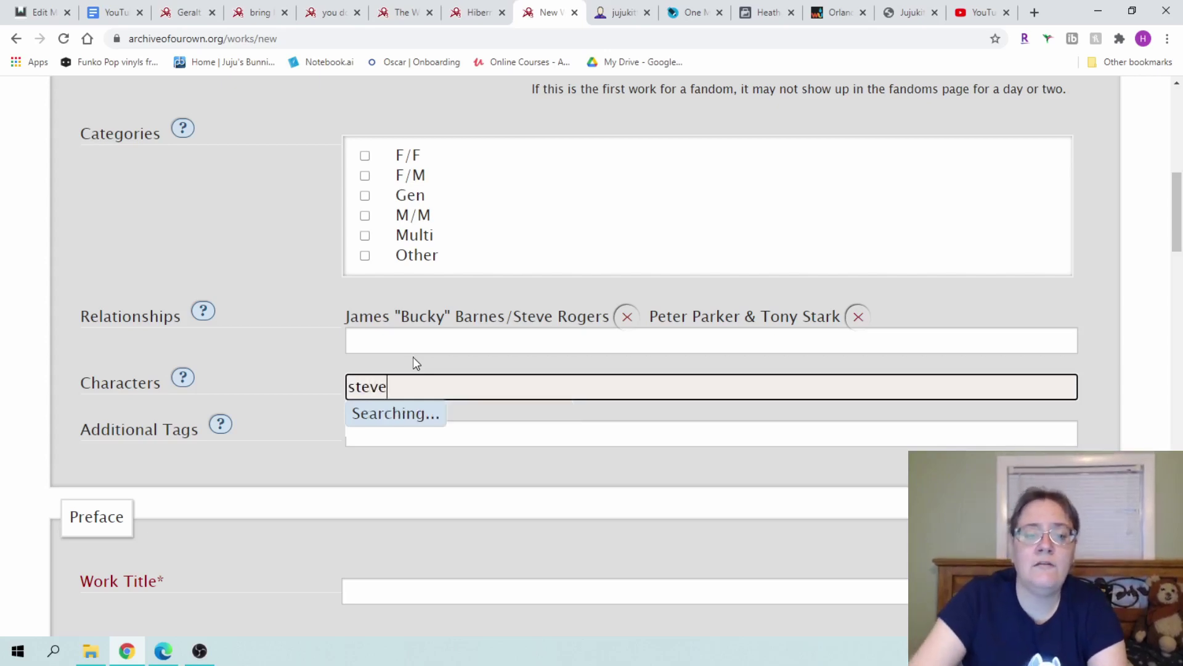
pyautogui.press('Down')
pyautogui.press('Return')
pyautogui.write('b')
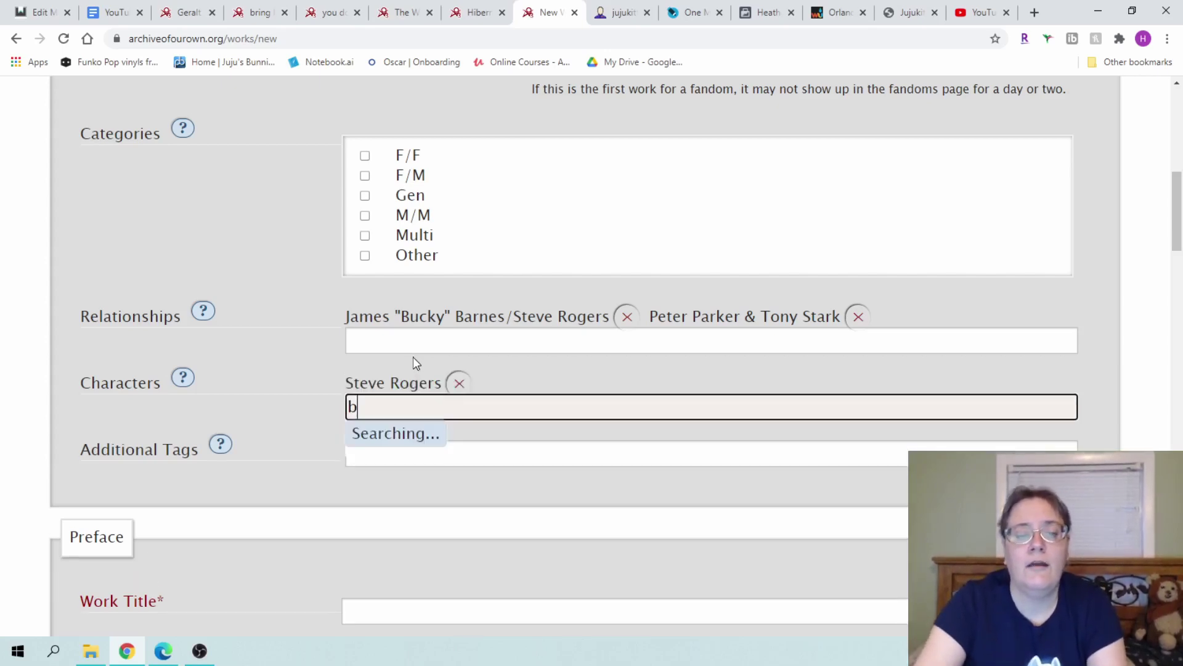
pyautogui.write('ucky')
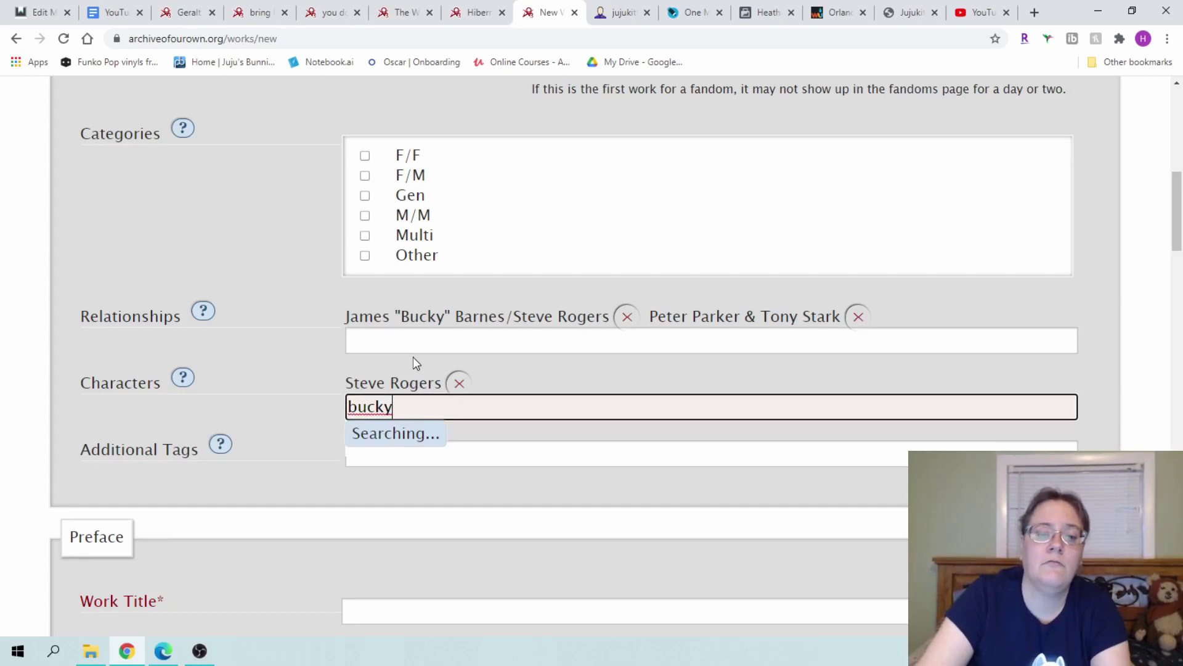
pyautogui.press('Down')
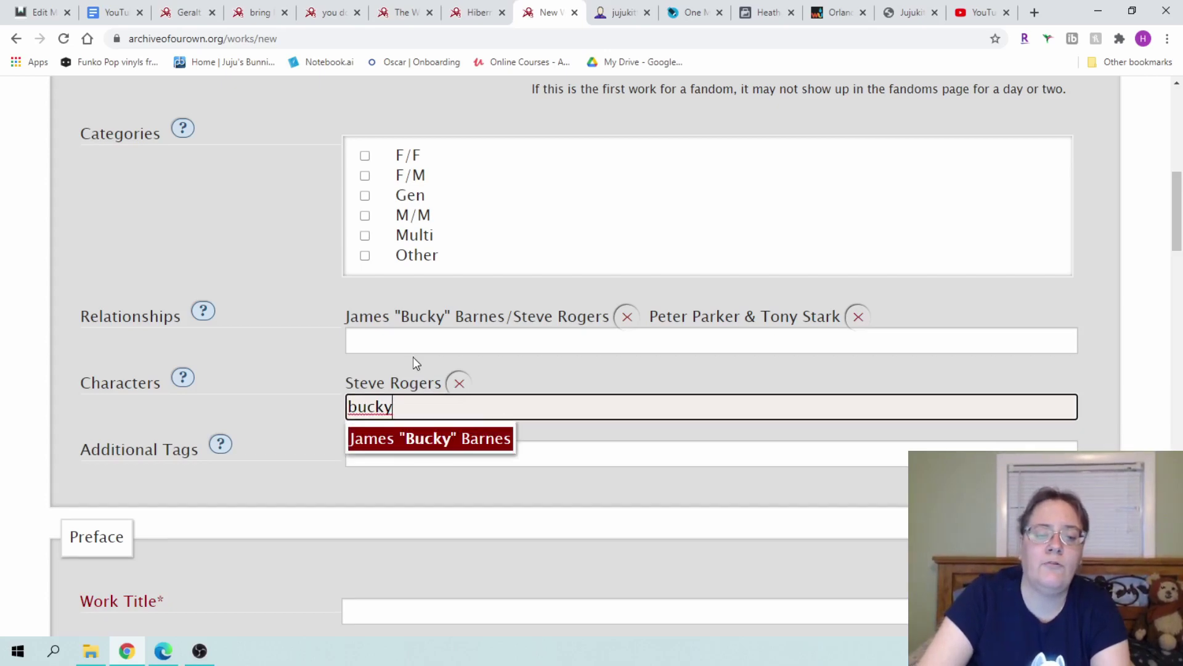
pyautogui.press('Return')
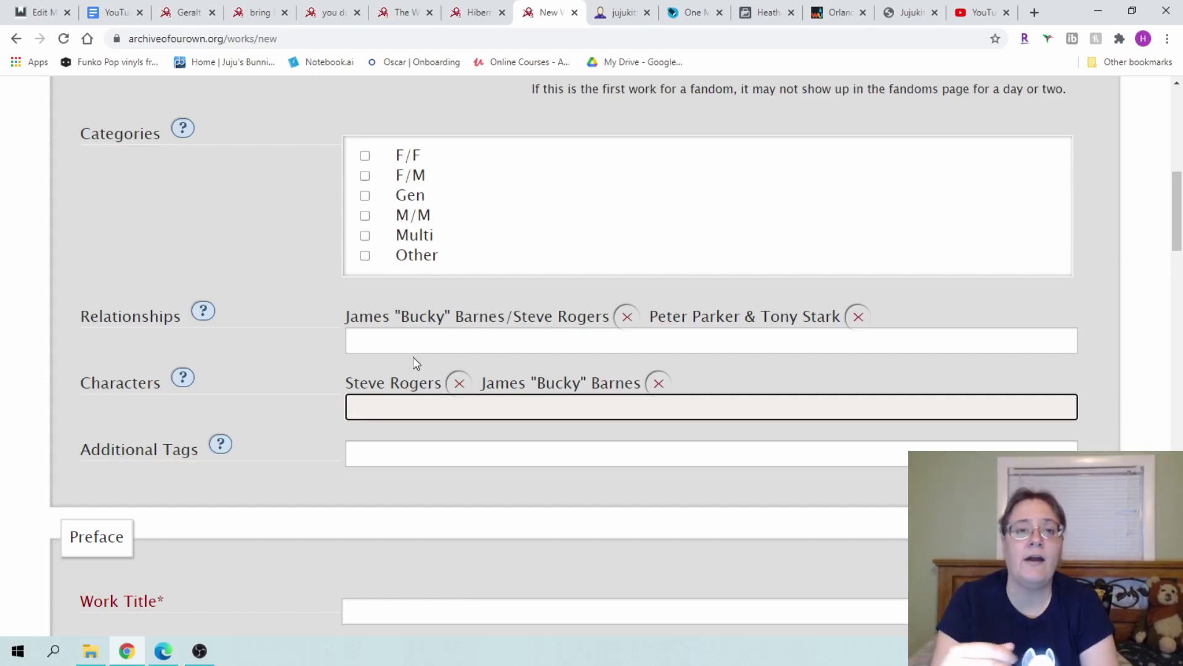
# Step: Check the character tag suggestions for "hogwarts", clear that entry, and check the suggestions for "pack" without picking any
pyautogui.write('hogwarts')
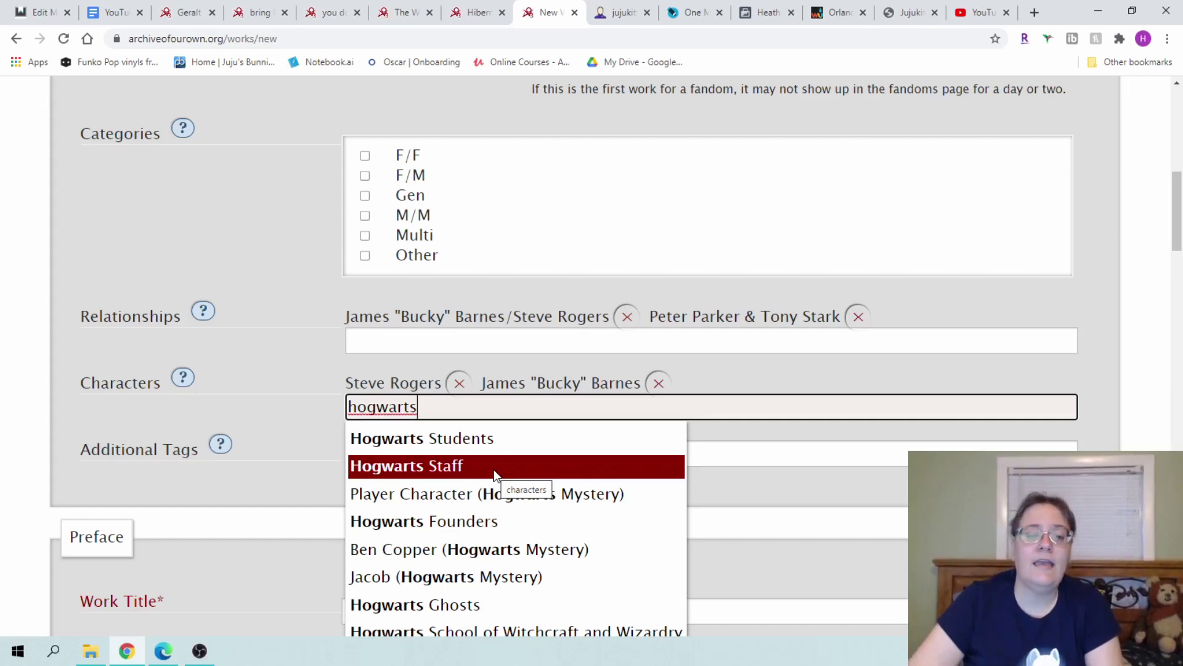
pyautogui.press('BackSpace')
pyautogui.press('BackSpace')
pyautogui.press('BackSpace')
pyautogui.press('BackSpace')
pyautogui.press('BackSpace')
pyautogui.press('BackSpace')
pyautogui.press('BackSpace')
pyautogui.press('BackSpace')
pyautogui.press('BackSpace')
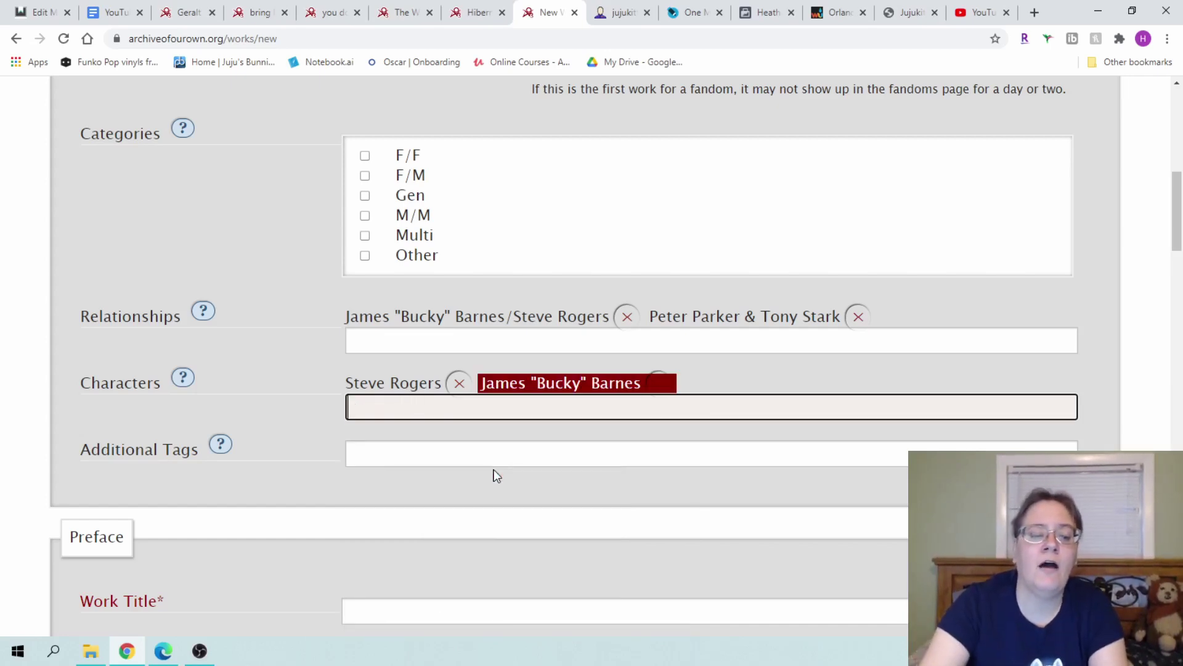
pyautogui.write('pack')
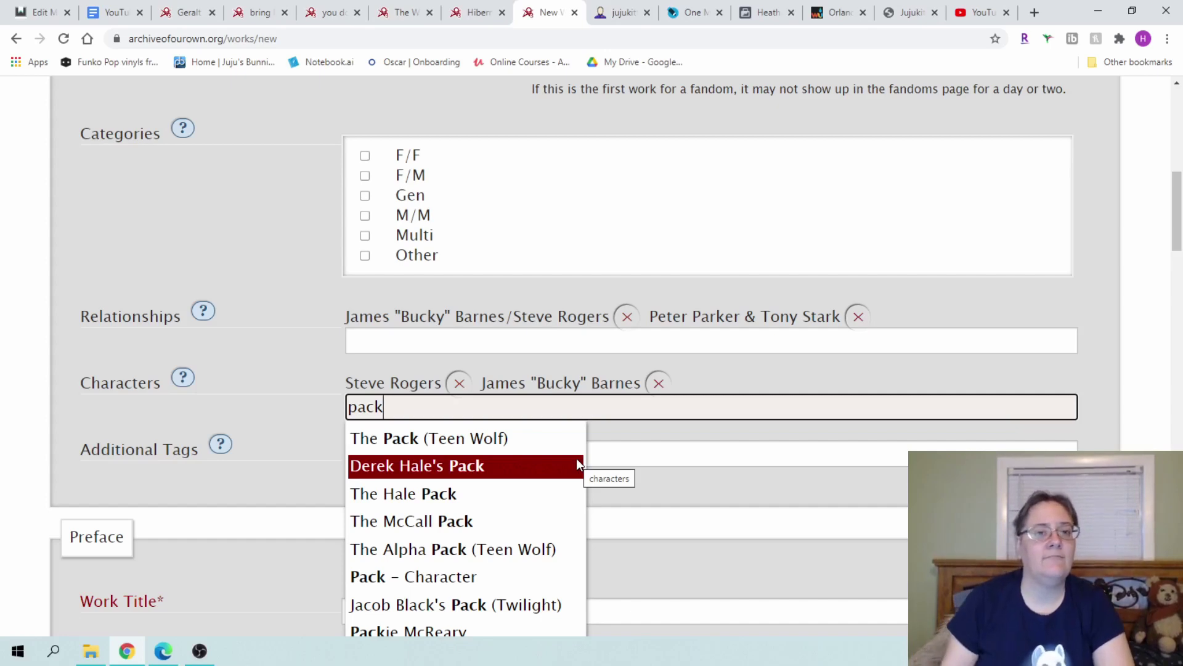
pyautogui.click(677, 426)
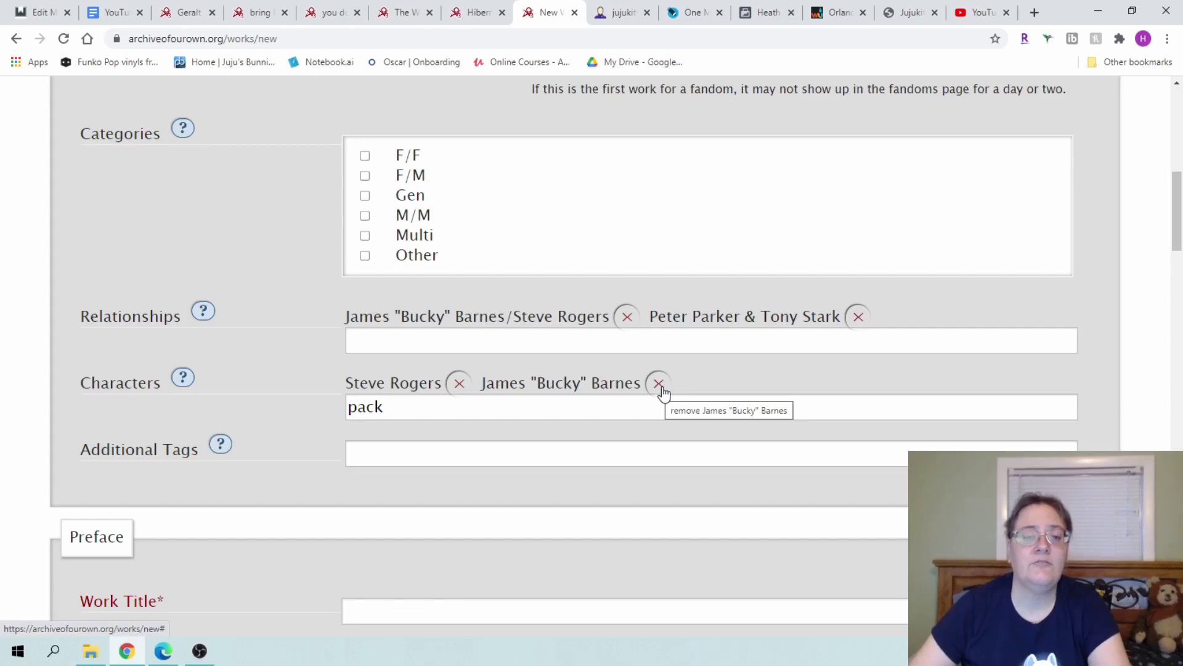
# Step: Remove the James "Bucky" Barnes character tag and the Peter Parker & Tony Stark relationship tag from the work
pyautogui.click(660, 385)
pyautogui.click(856, 318)
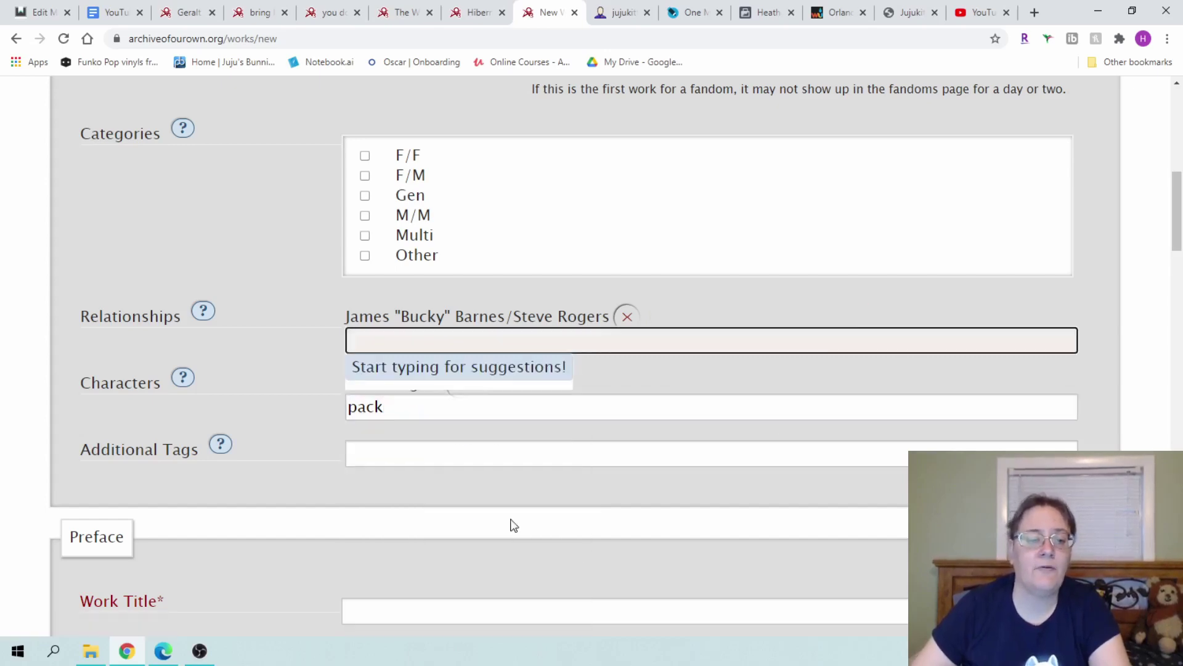
# Step: Check the additional tag suggestions for "as" without picking any, and clear the entry
pyautogui.click(486, 456)
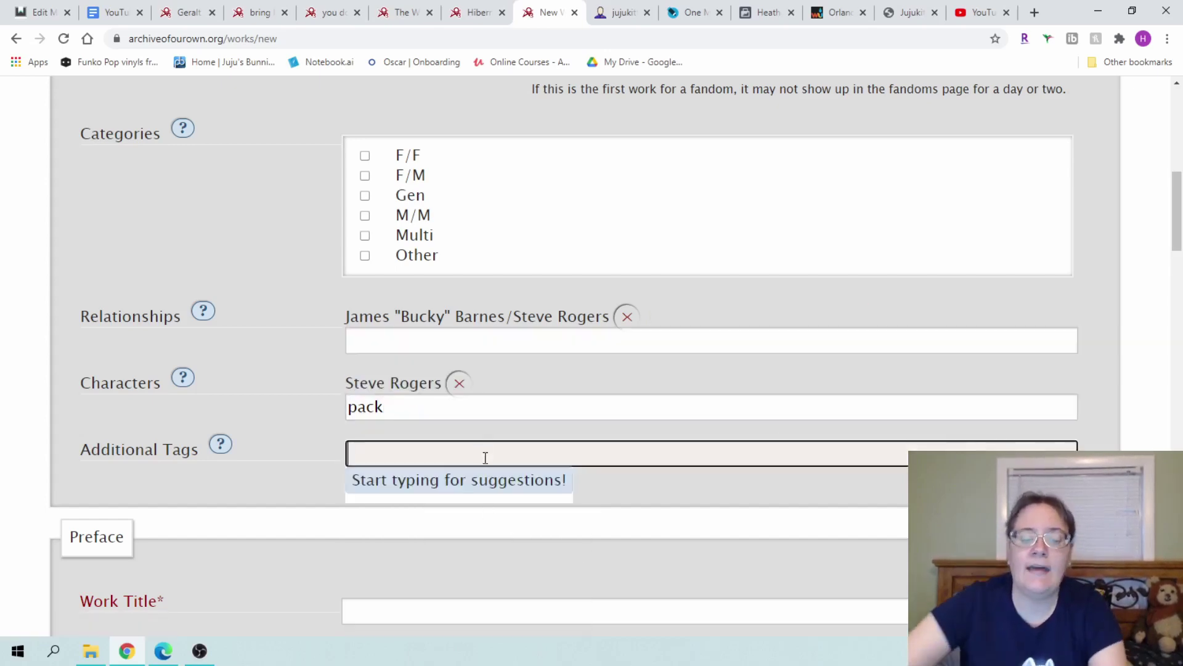
pyautogui.write('as')
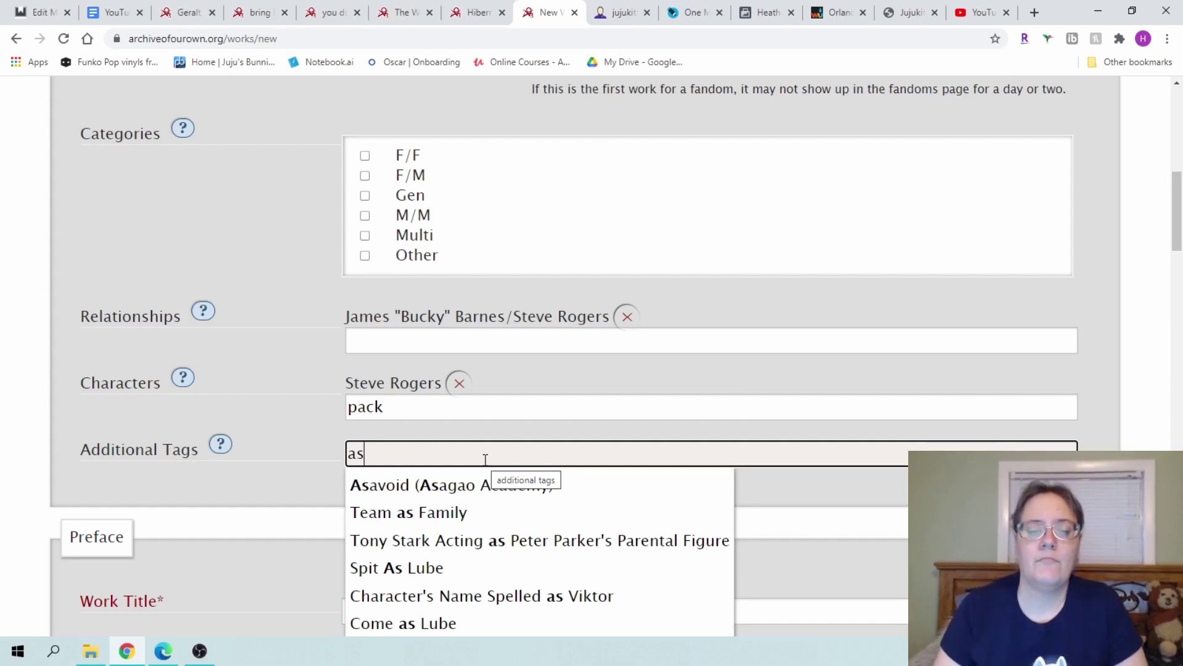
pyautogui.press('Down')
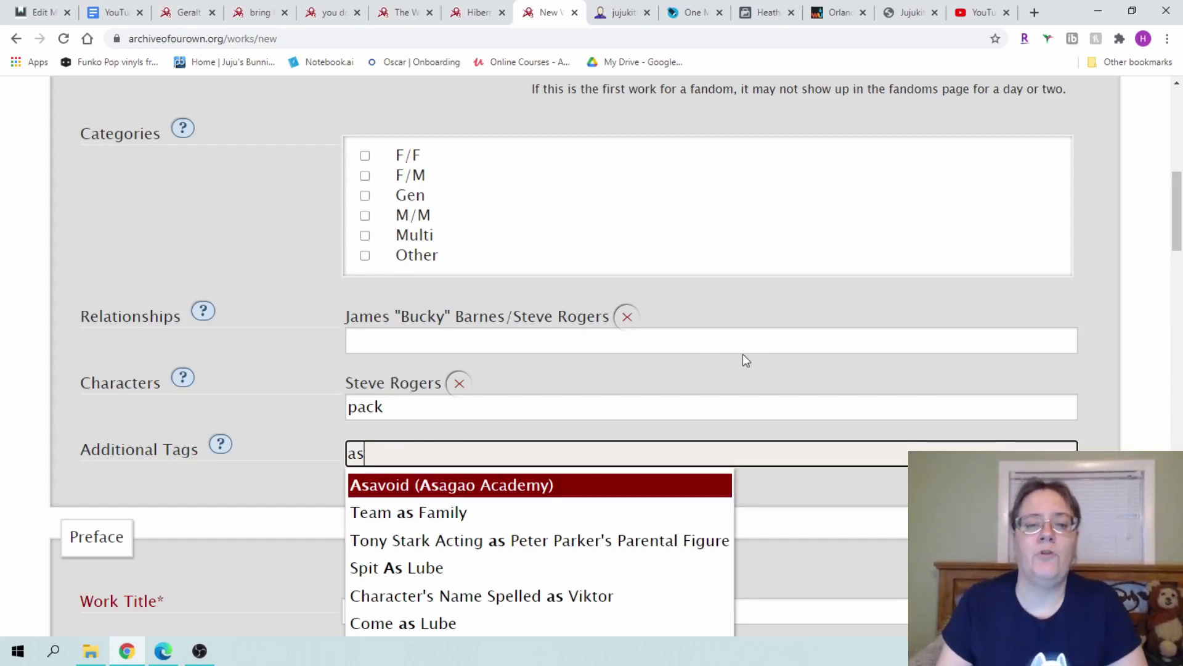
pyautogui.scroll(-3, 1116, 296)
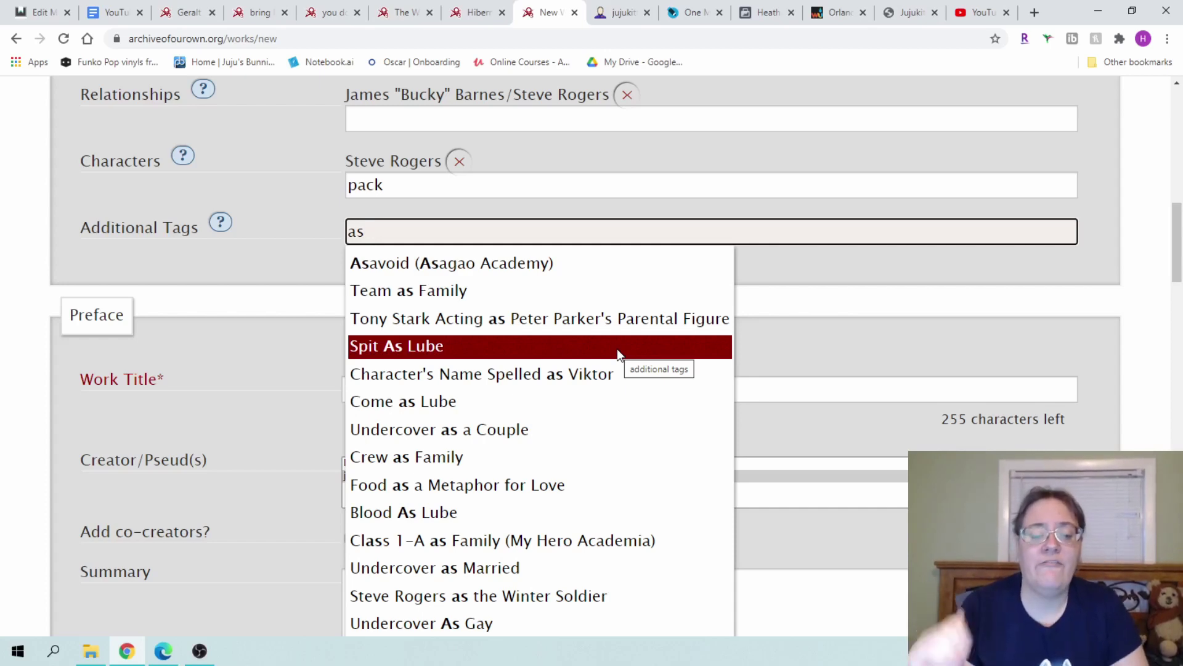
pyautogui.press('BackSpace')
pyautogui.press('BackSpace')
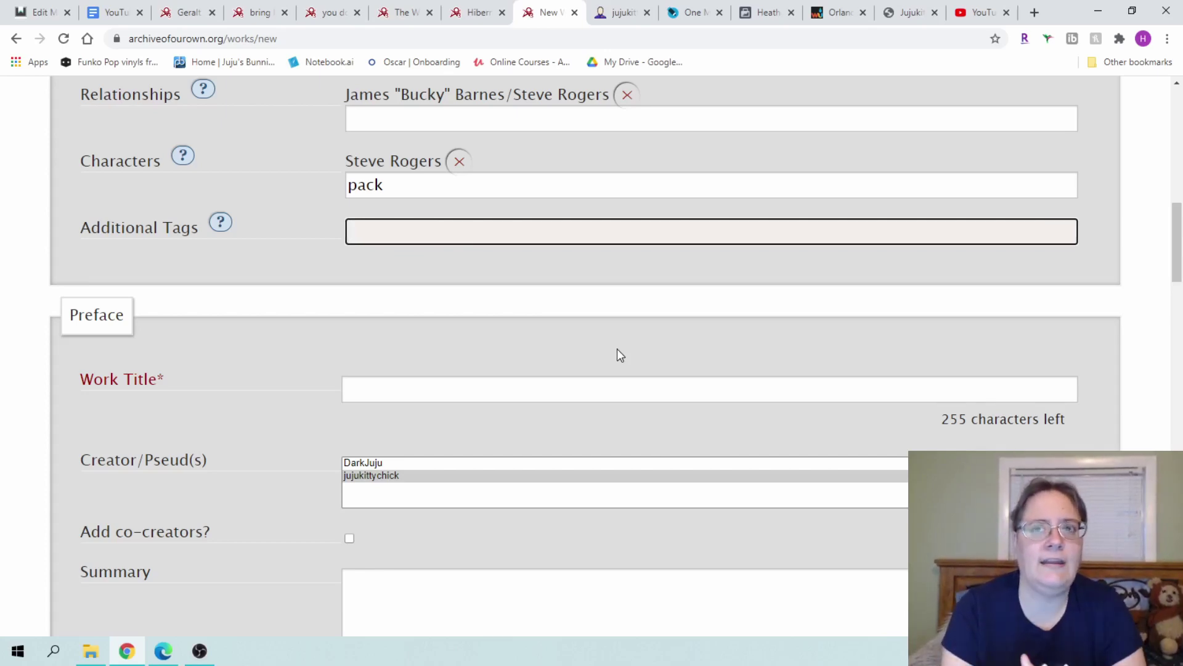
# Step: Find "hurt" in the additional tags, add the suggested Hurt/Comfort tag, and set the work title to "test"
pyautogui.scroll(-3, 618, 312)
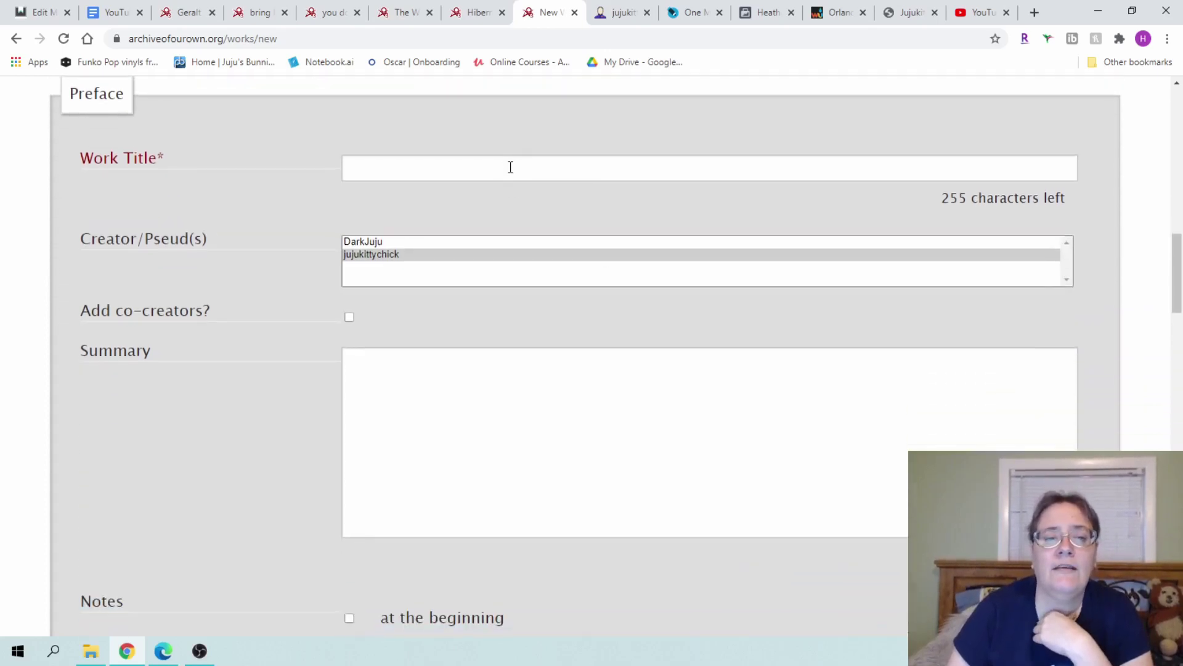
pyautogui.scroll(4, 505, 169)
pyautogui.scroll(-2, 510, 167)
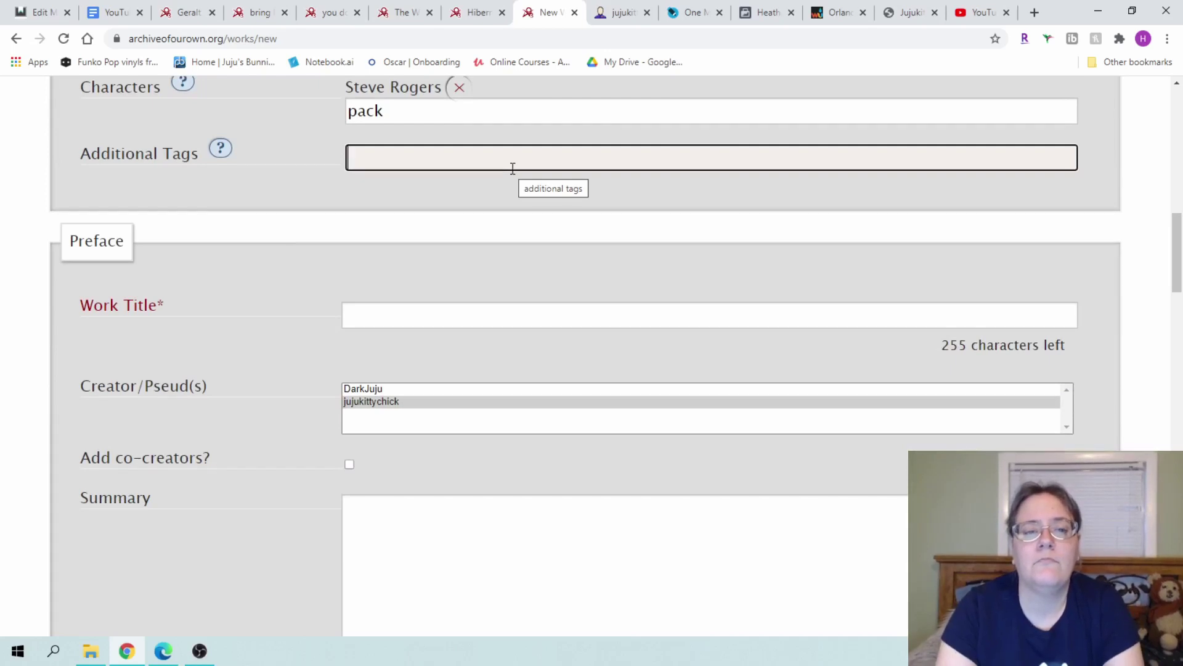
pyautogui.write('hurt')
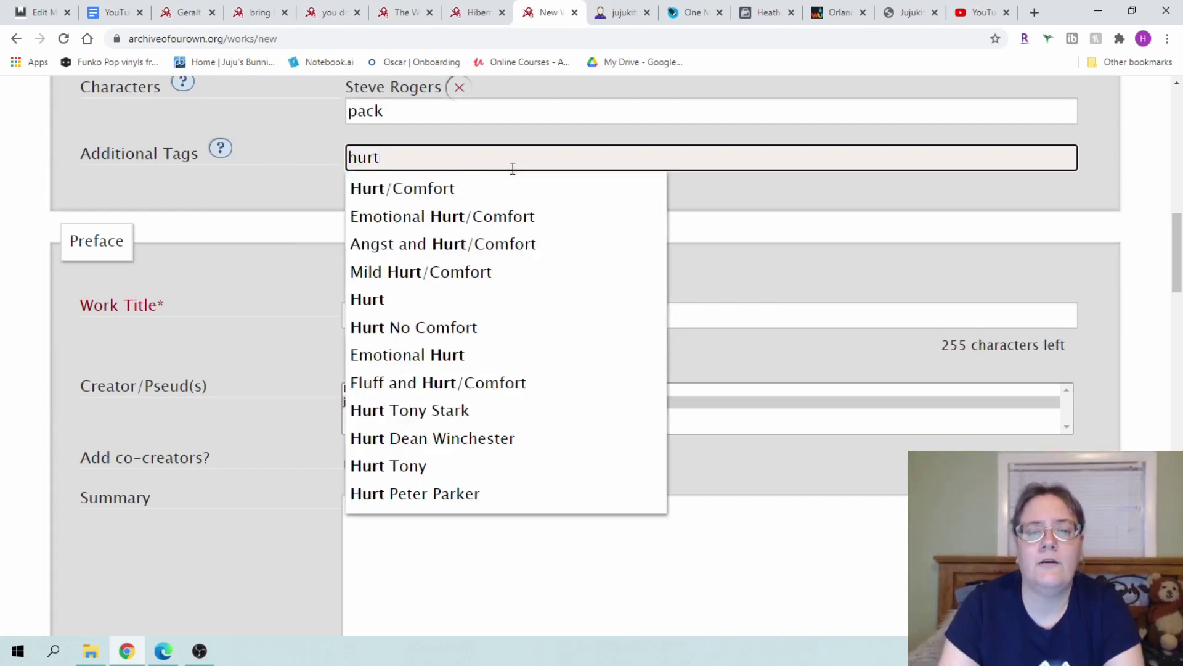
pyautogui.press('Return')
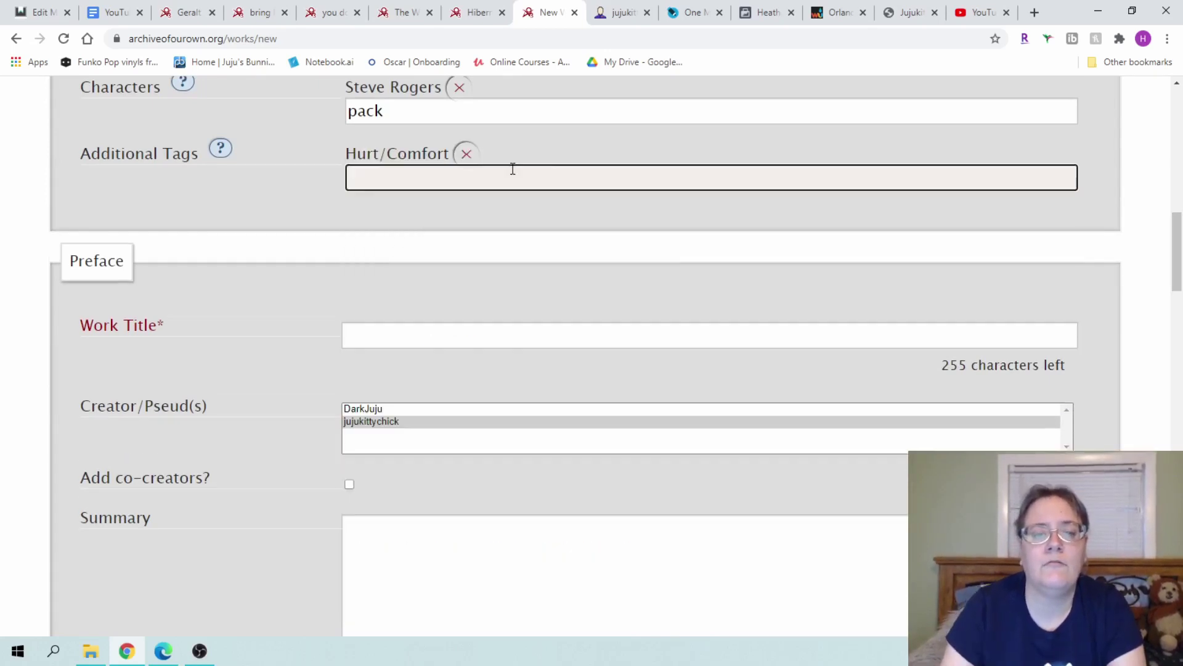
pyautogui.click(533, 340)
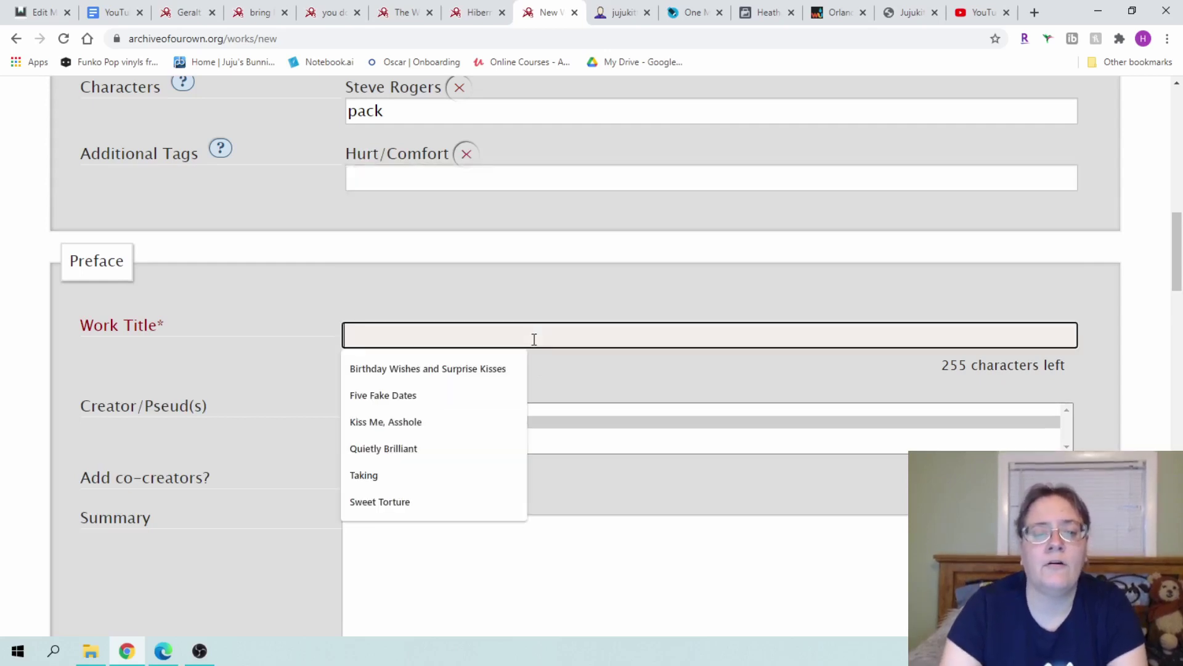
pyautogui.write('test')
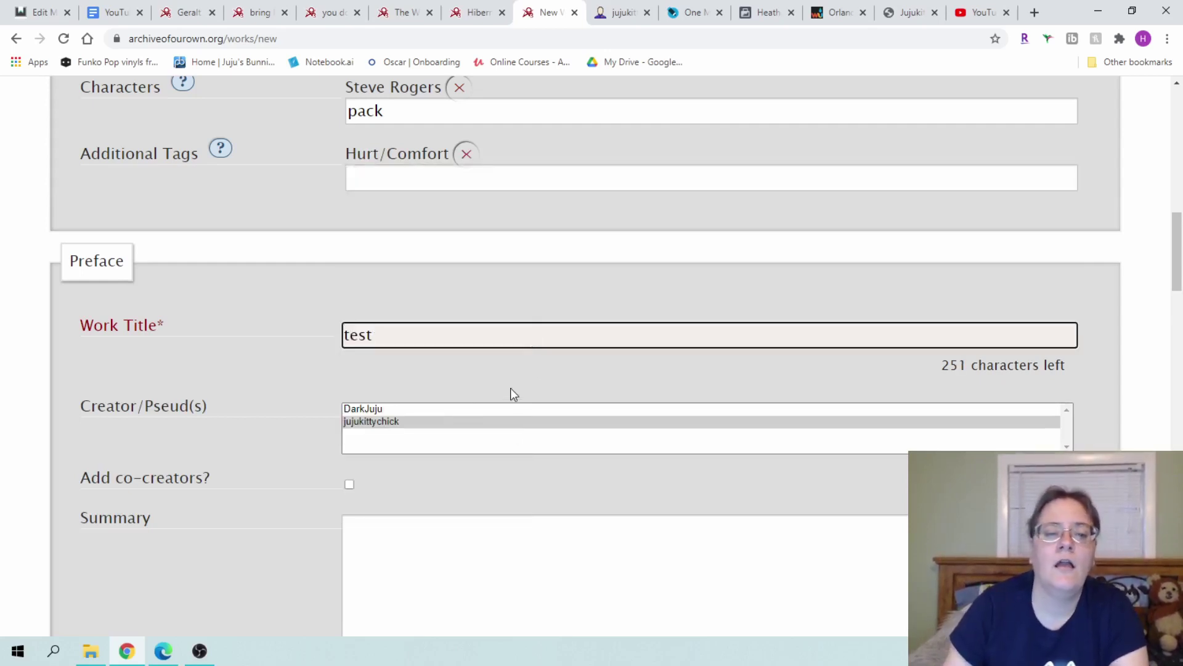
# Step: Enable co-creators for the work, look up a username, and add the last suggested user as co-creator
pyautogui.scroll(-1, 517, 391)
pyautogui.scroll(-3, 517, 391)
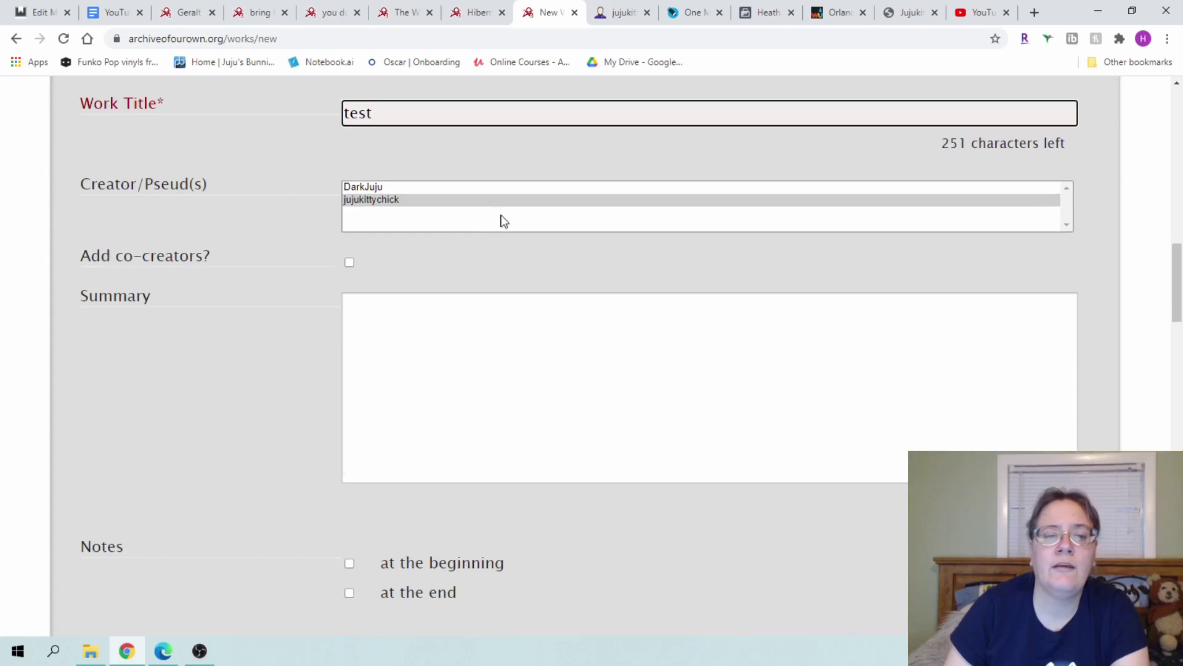
pyautogui.scroll(-2, 504, 221)
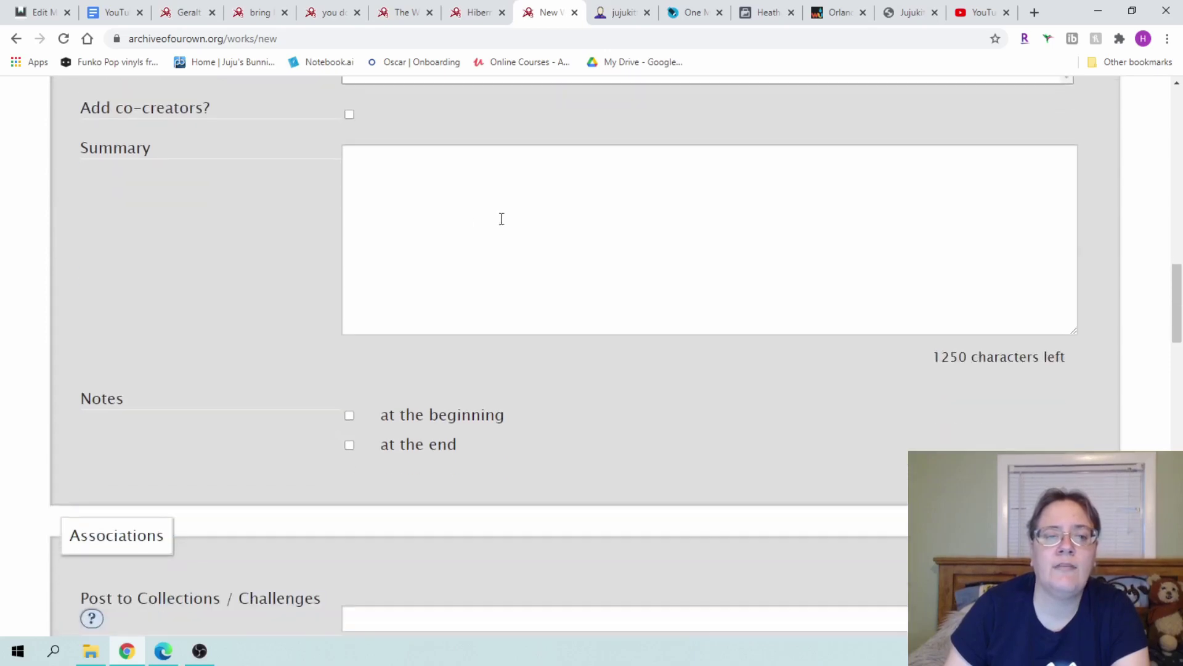
pyautogui.click(349, 115)
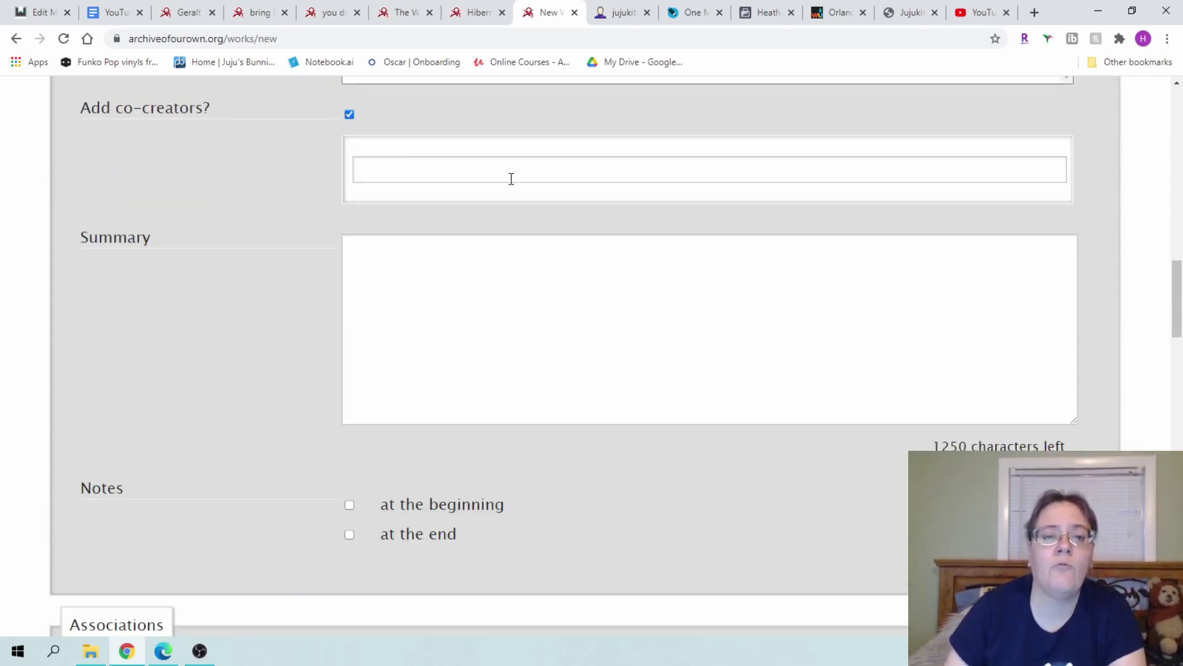
pyautogui.click(512, 179)
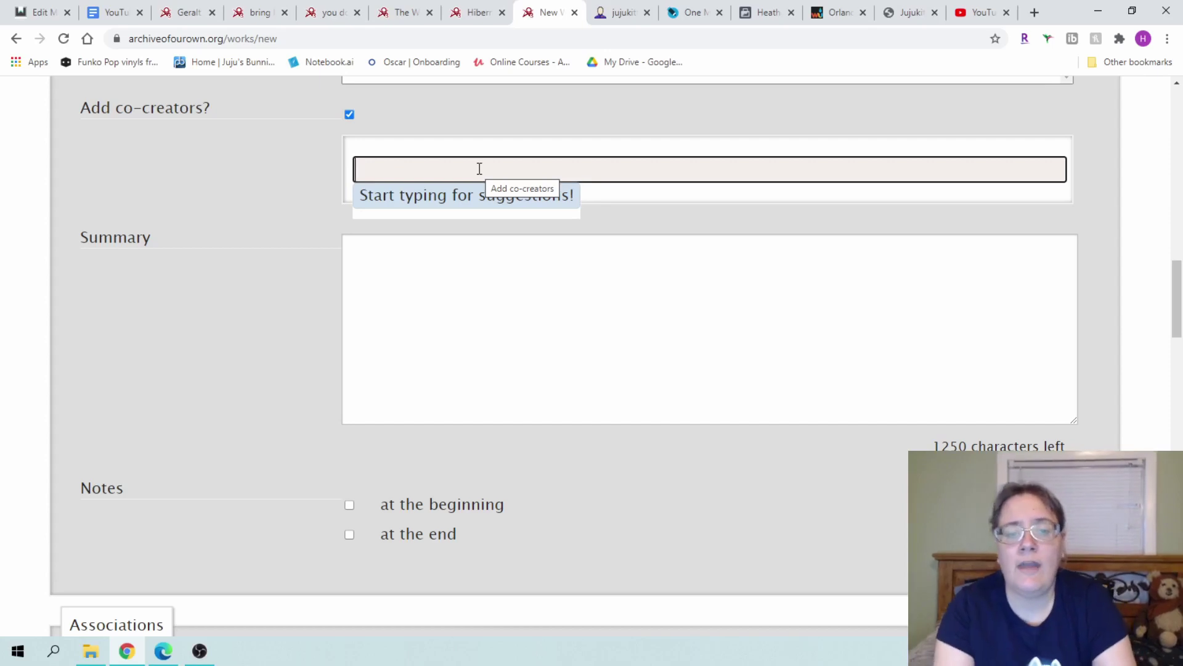
pyautogui.write('dar')
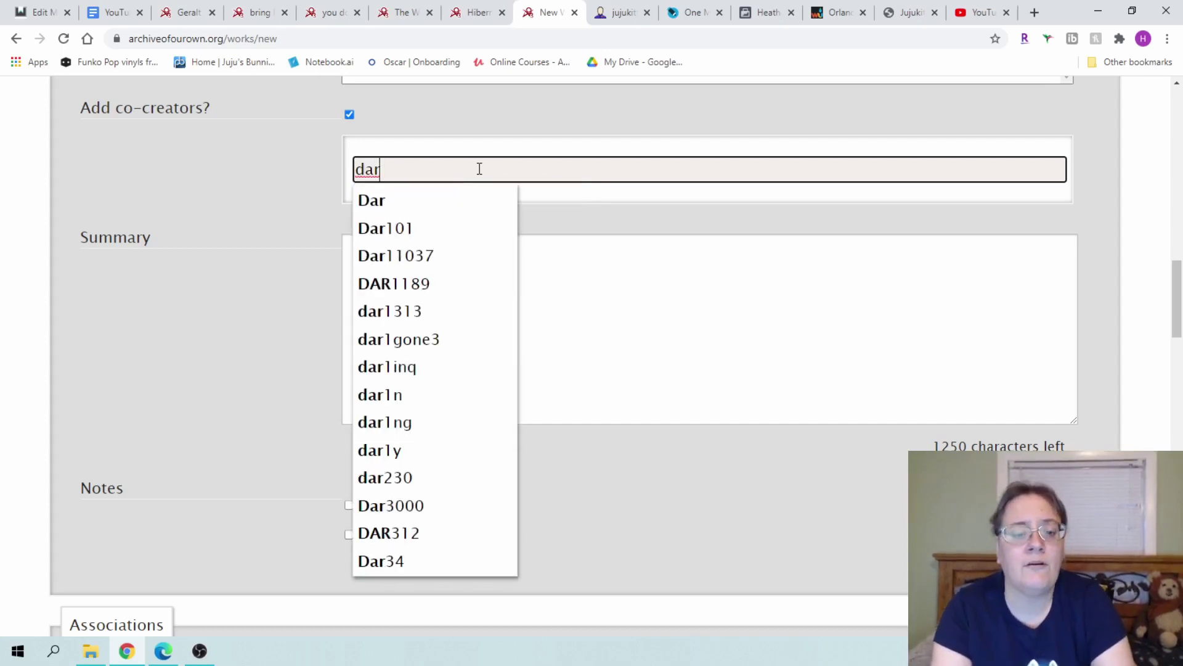
pyautogui.write('yl')
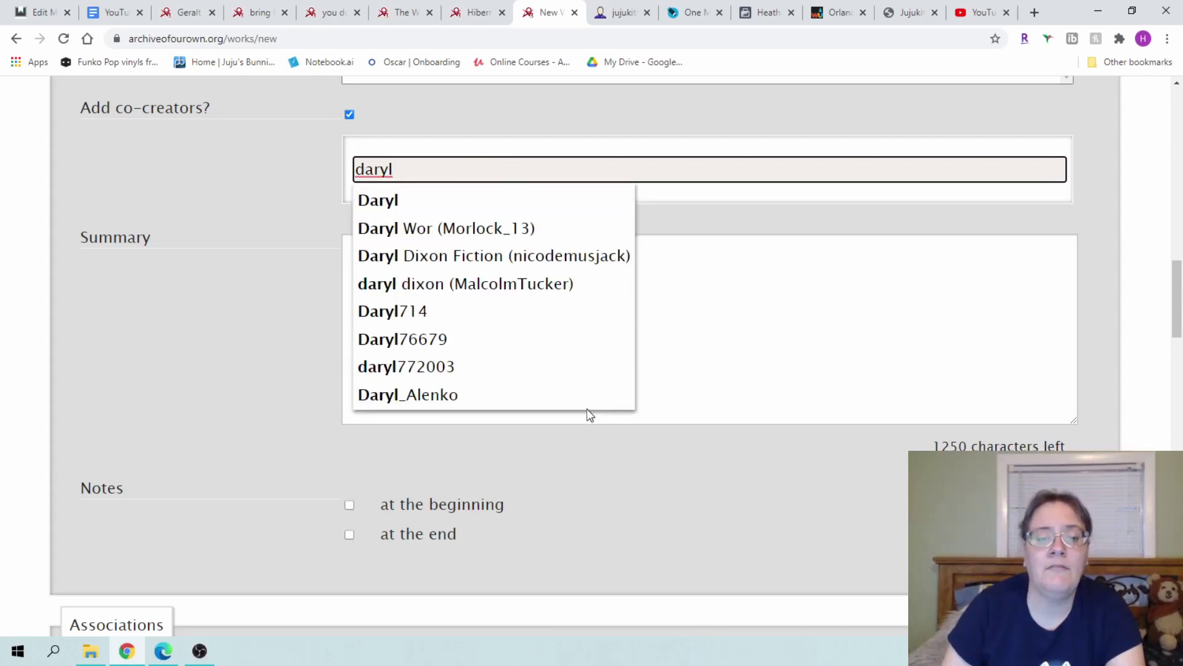
pyautogui.click(590, 391)
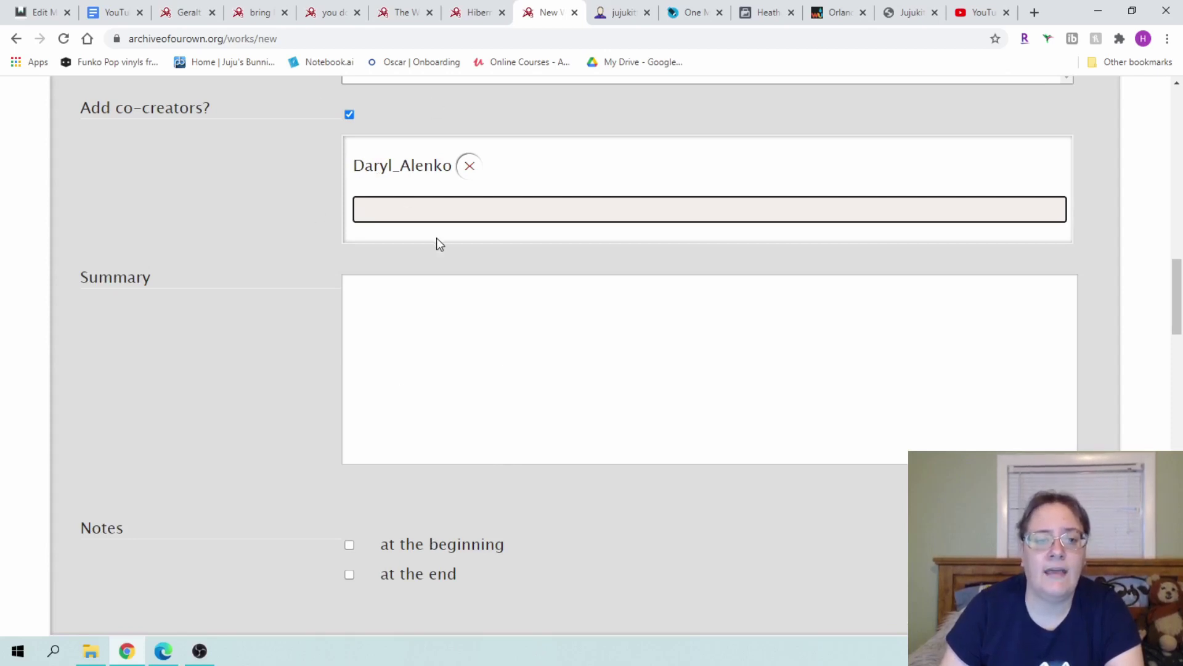
# Step: Enter "test" as the work's summary
pyautogui.scroll(-1, 454, 298)
pyautogui.click(451, 221)
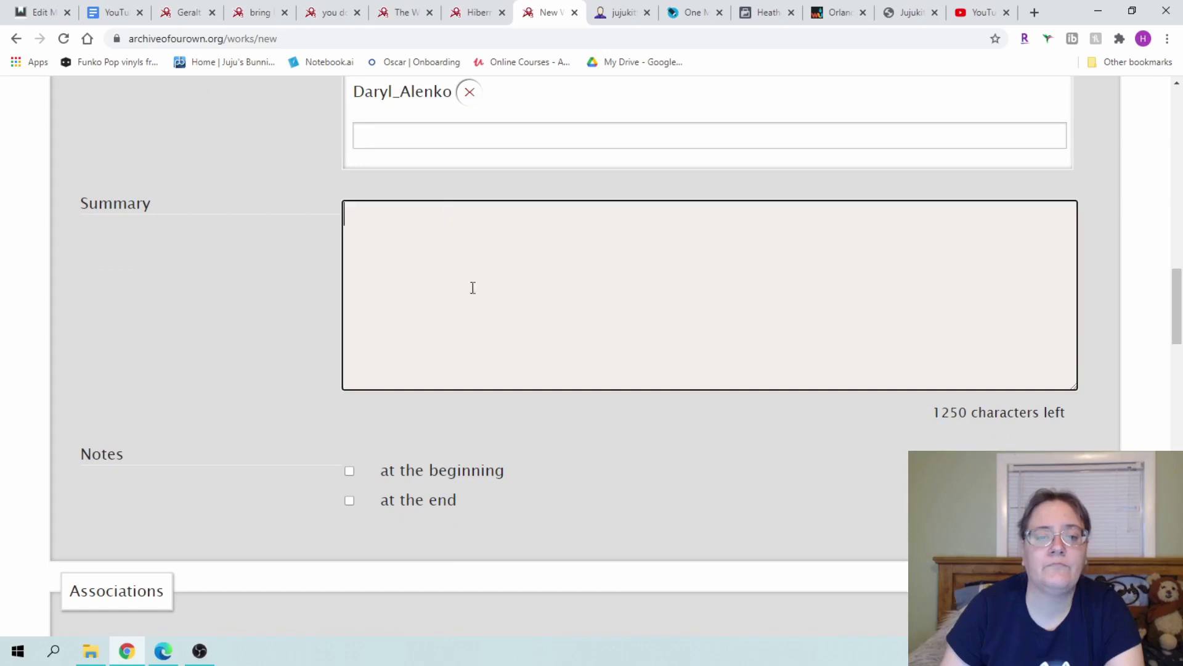
pyautogui.write('test')
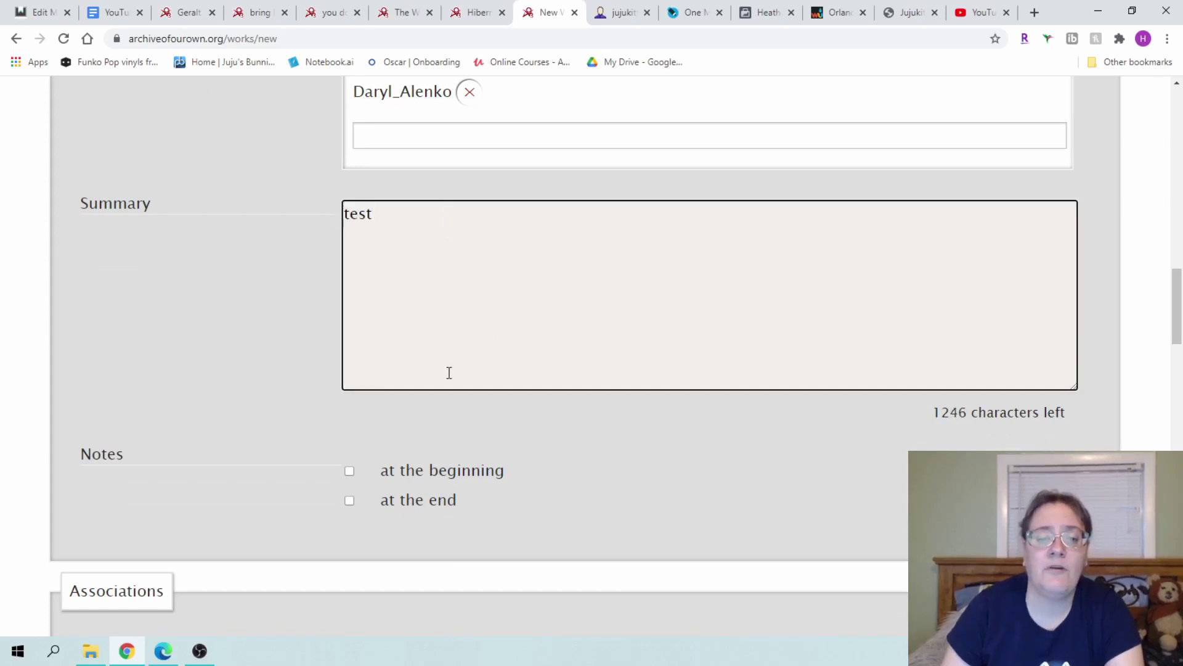
# Step: Enable notes at the beginning of the work and place the cursor in the empty notes box
pyautogui.scroll(-1, 450, 372)
pyautogui.scroll(-2, 449, 373)
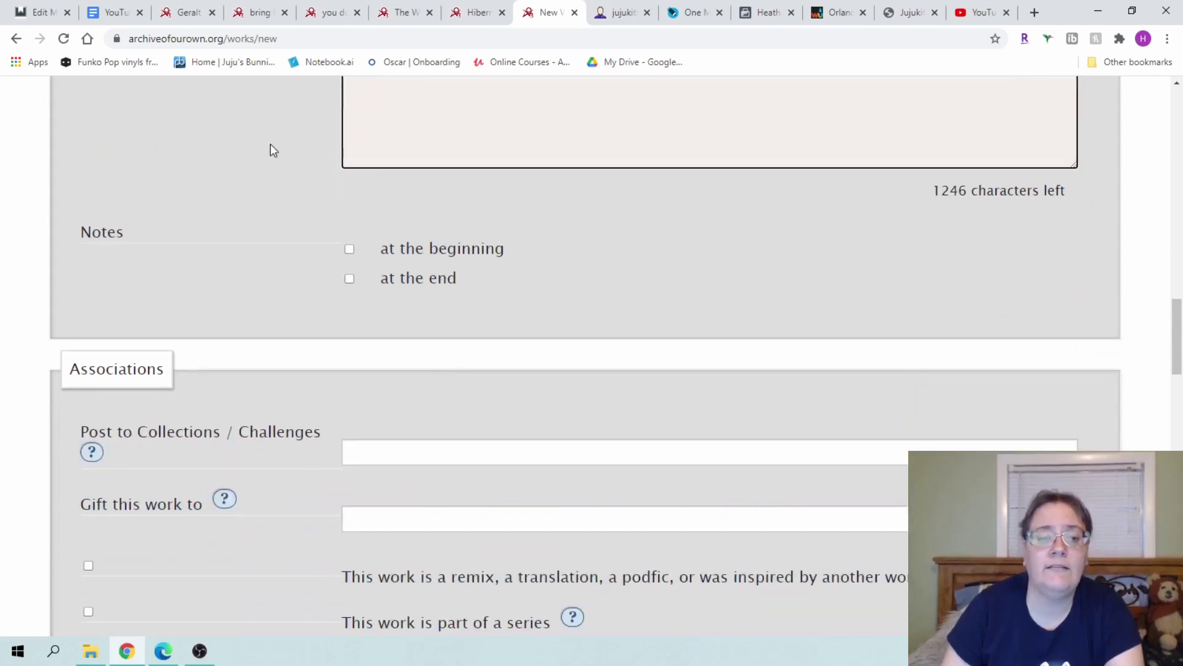
pyautogui.click(350, 249)
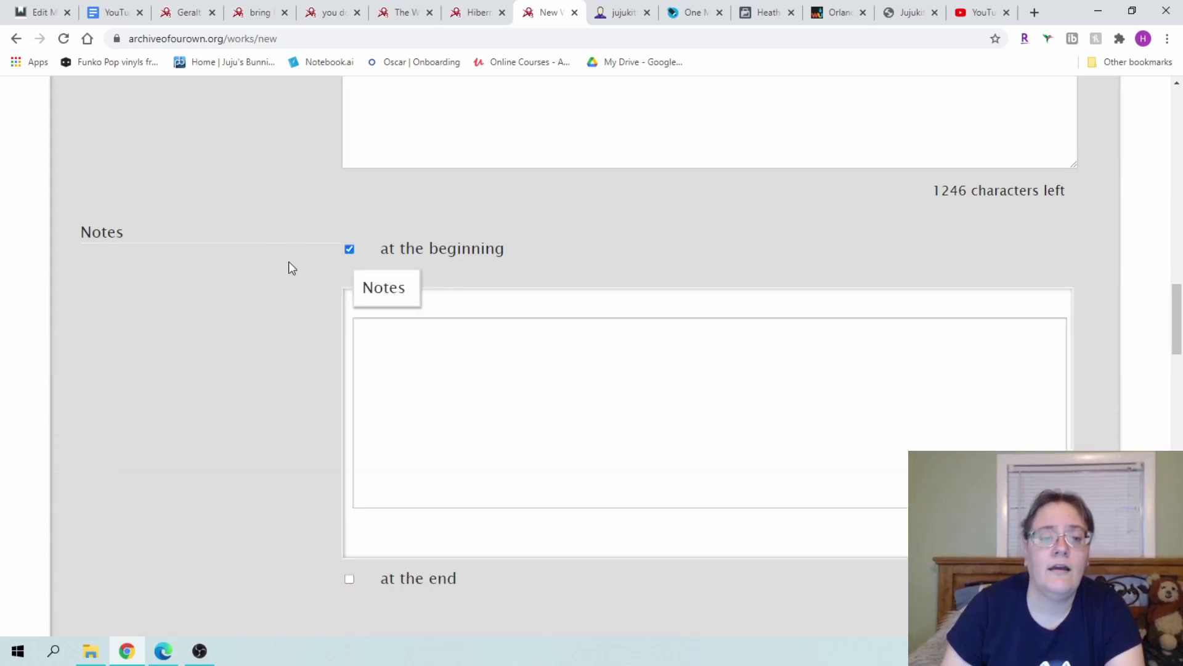
pyautogui.scroll(2, 285, 285)
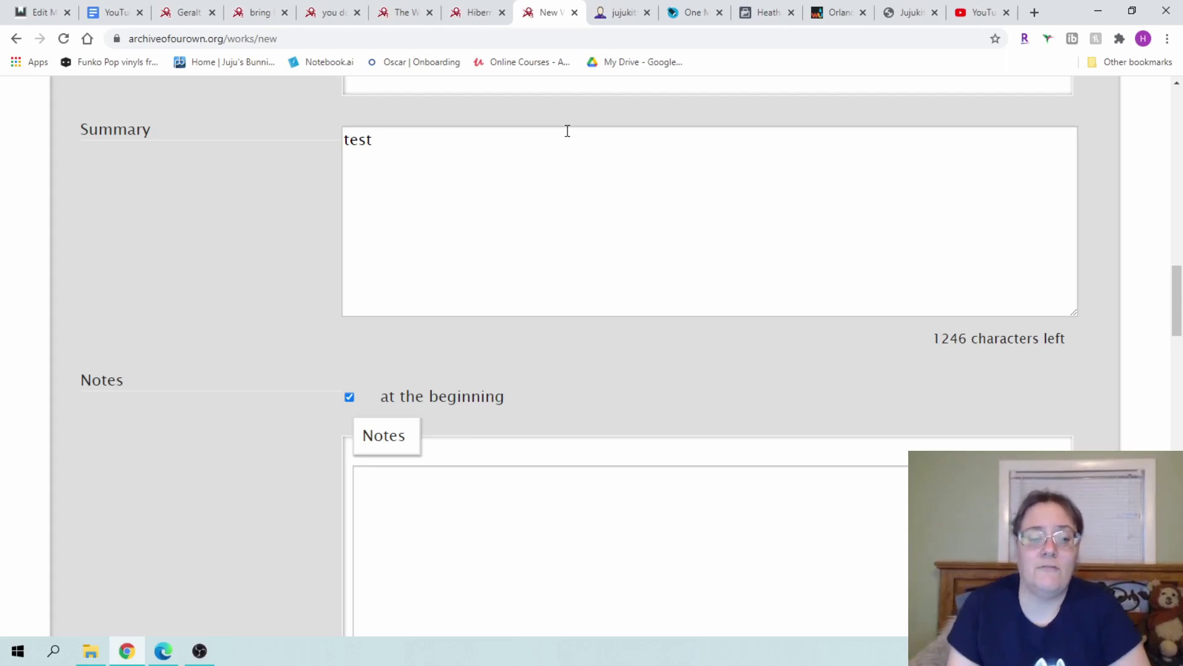
pyautogui.scroll(-2, 304, 246)
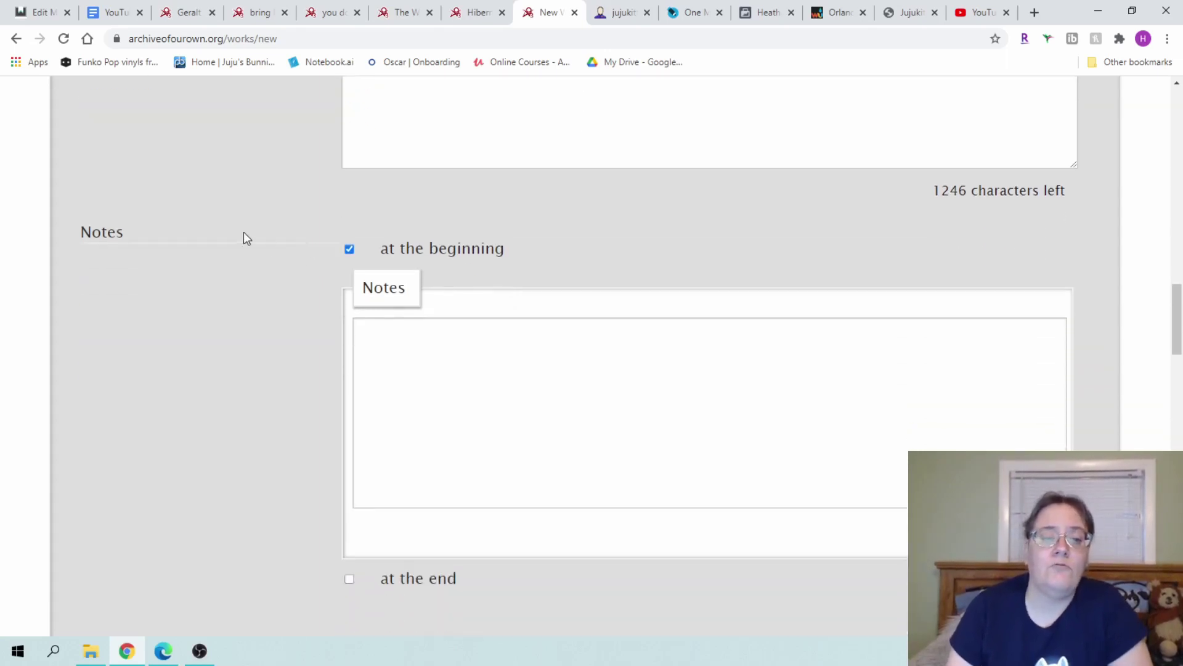
pyautogui.click(349, 250)
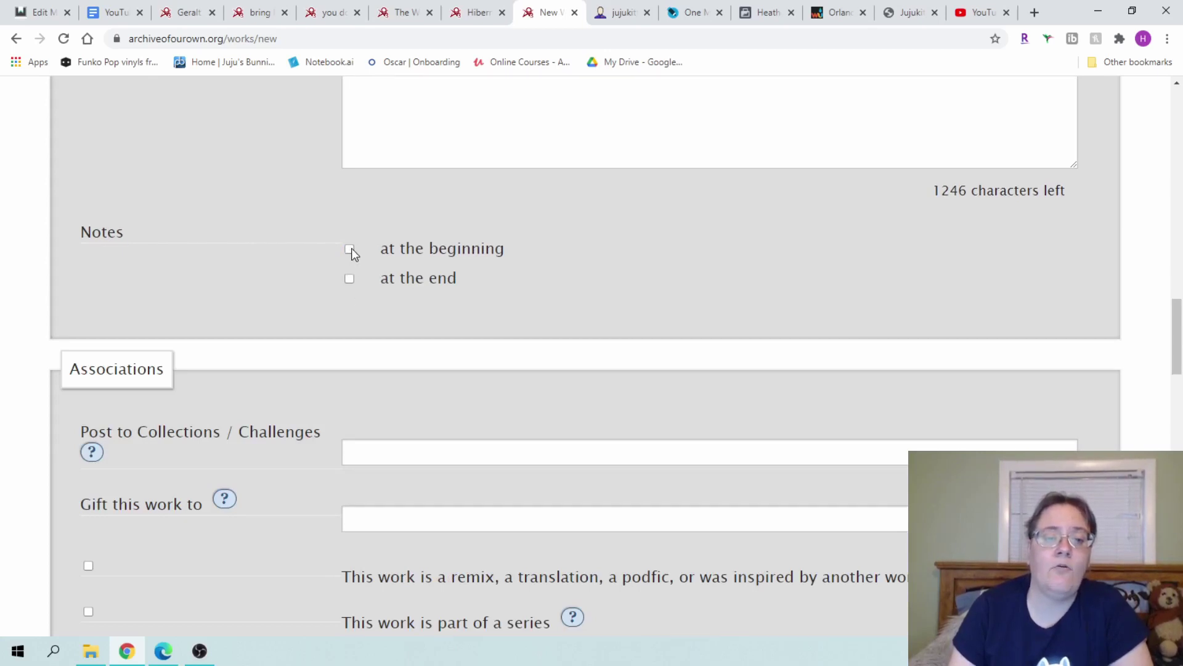
pyautogui.click(350, 249)
pyautogui.scroll(-1, 295, 291)
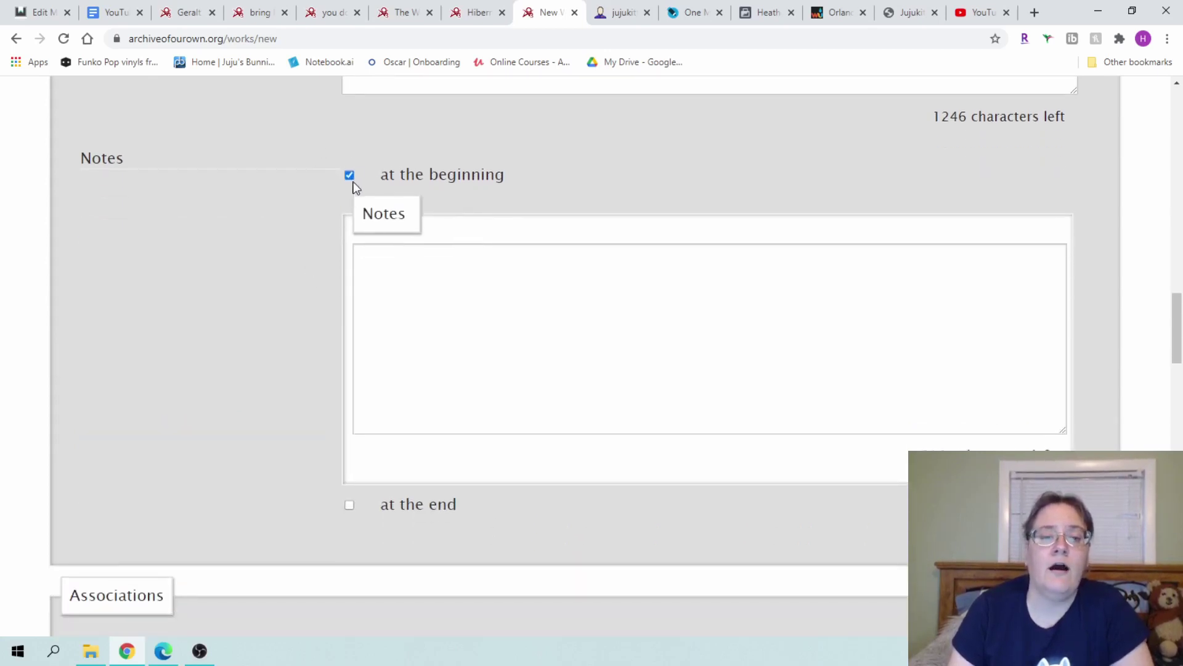
pyautogui.click(464, 269)
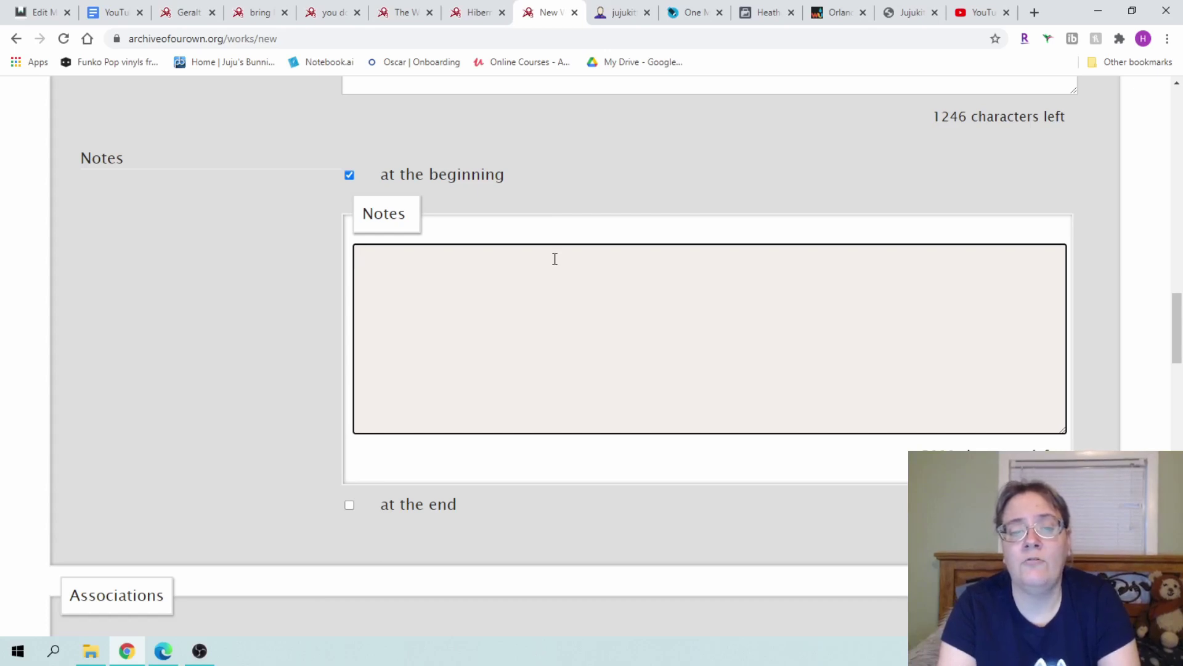
pyautogui.write('link')
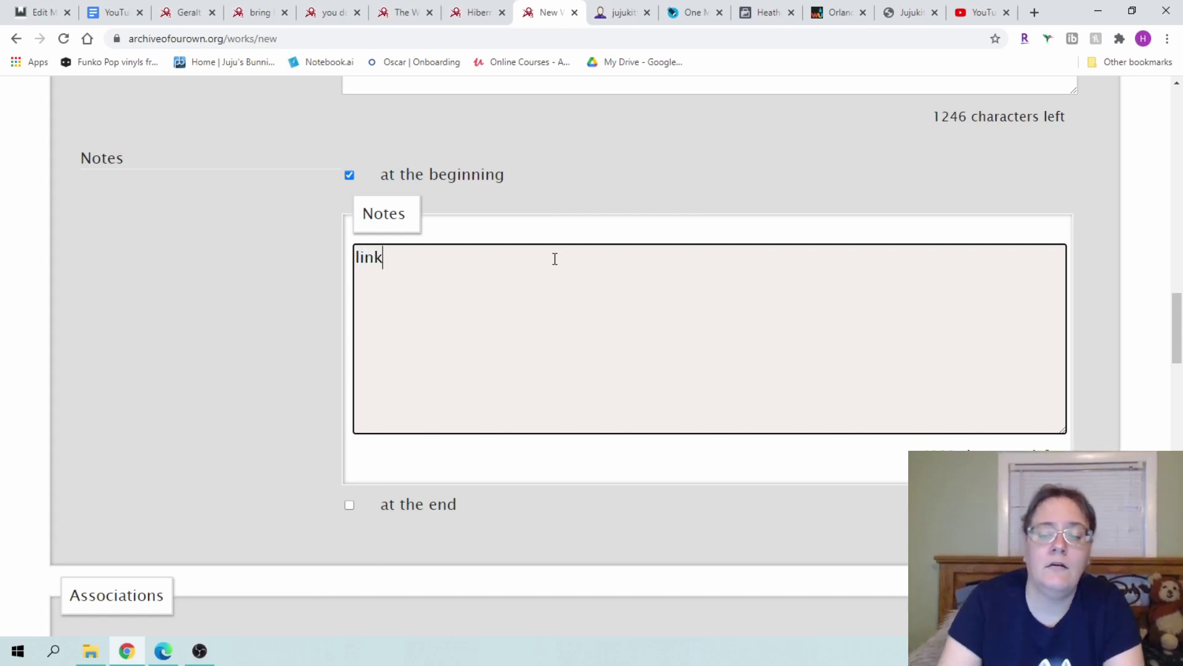
pyautogui.press('BackSpace')
pyautogui.press('BackSpace')
pyautogui.press('BackSpace')
pyautogui.press('BackSpace')
# Step: Replace the text in the beginning notes with the HTML samples "<i>italic</i> <b>bold</bold>"
pyautogui.write('<i')
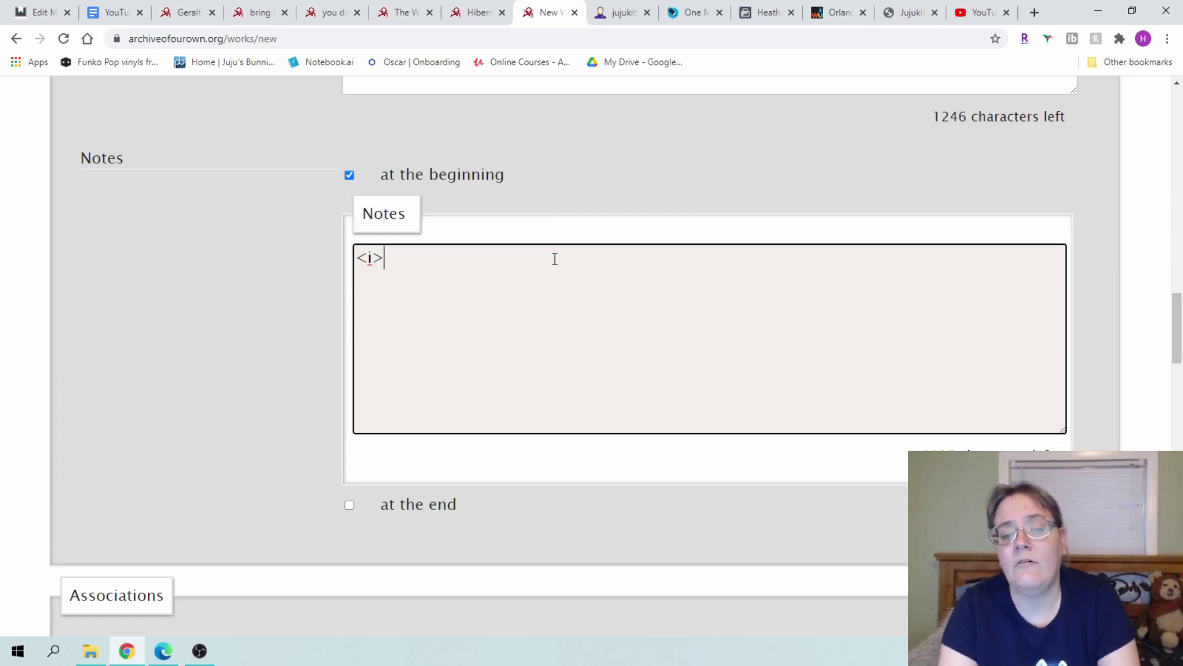
pyautogui.write('>italic<')
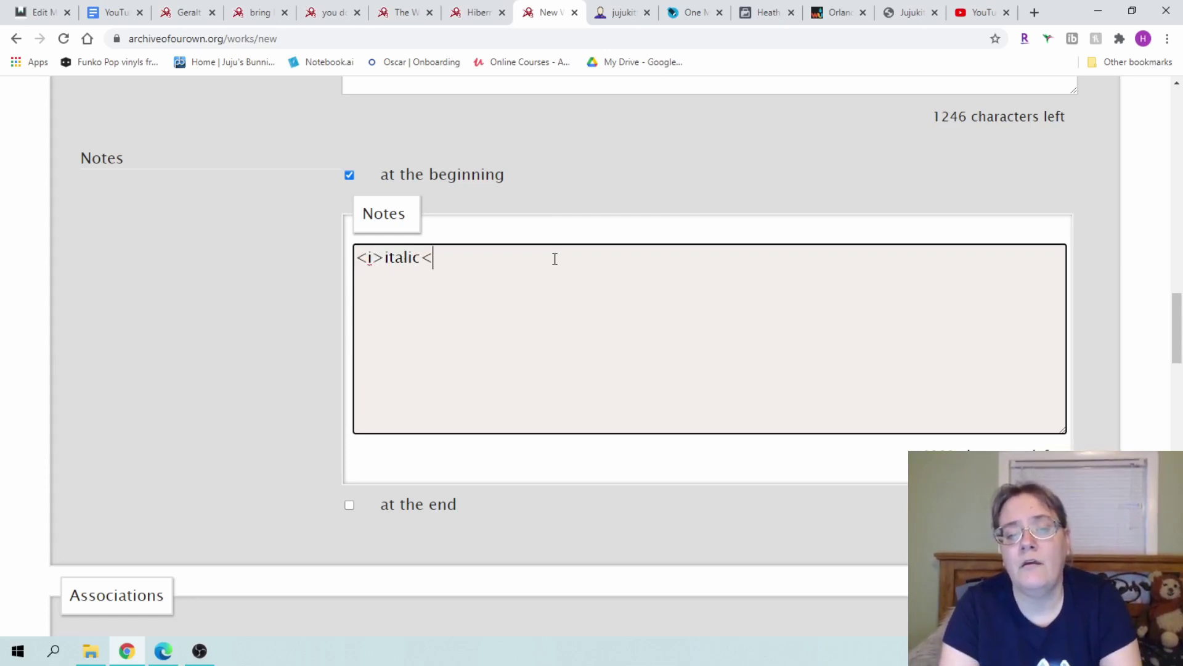
pyautogui.write('/i> <b')
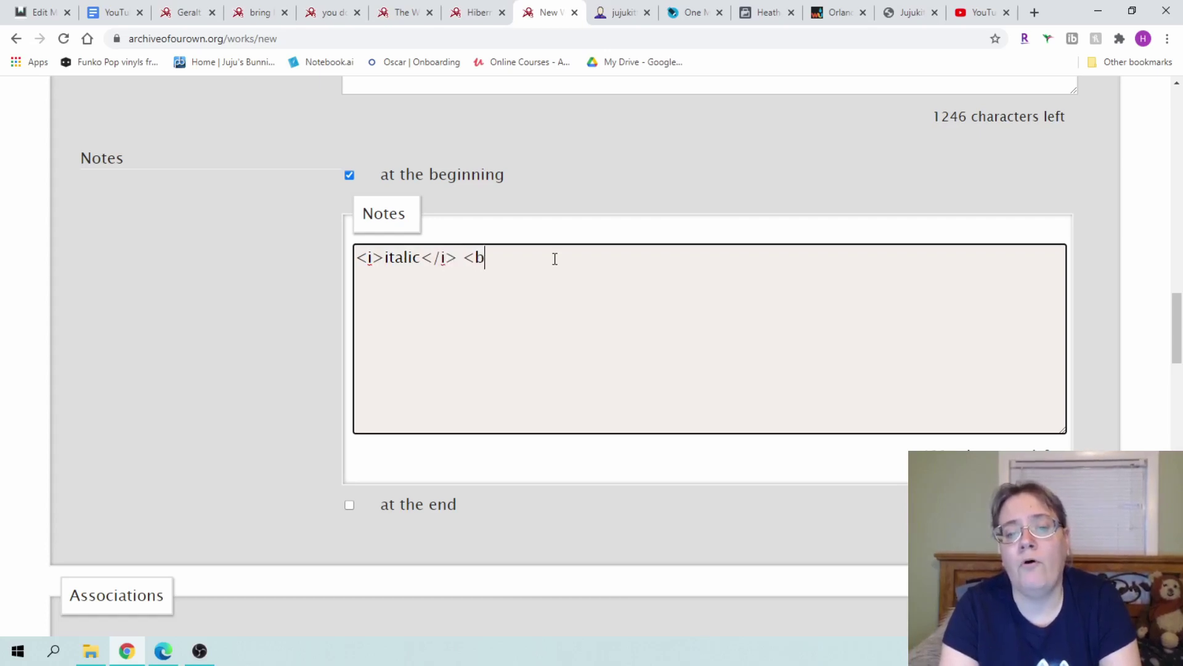
pyautogui.write('>bold<')
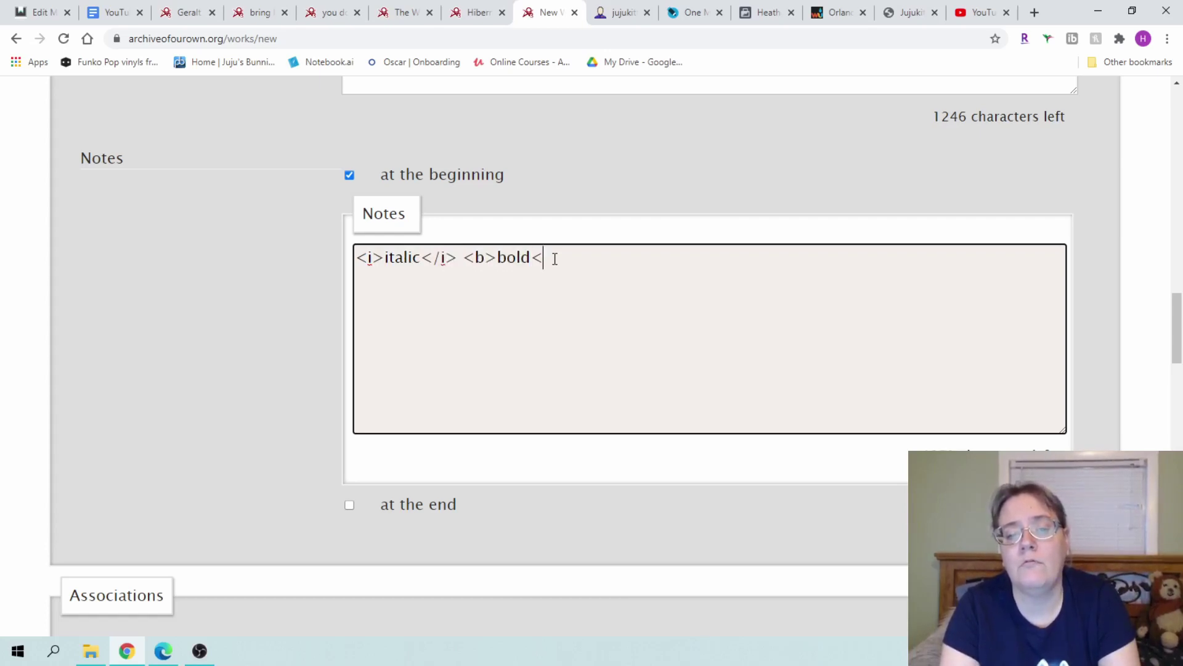
pyautogui.write('/bold>')
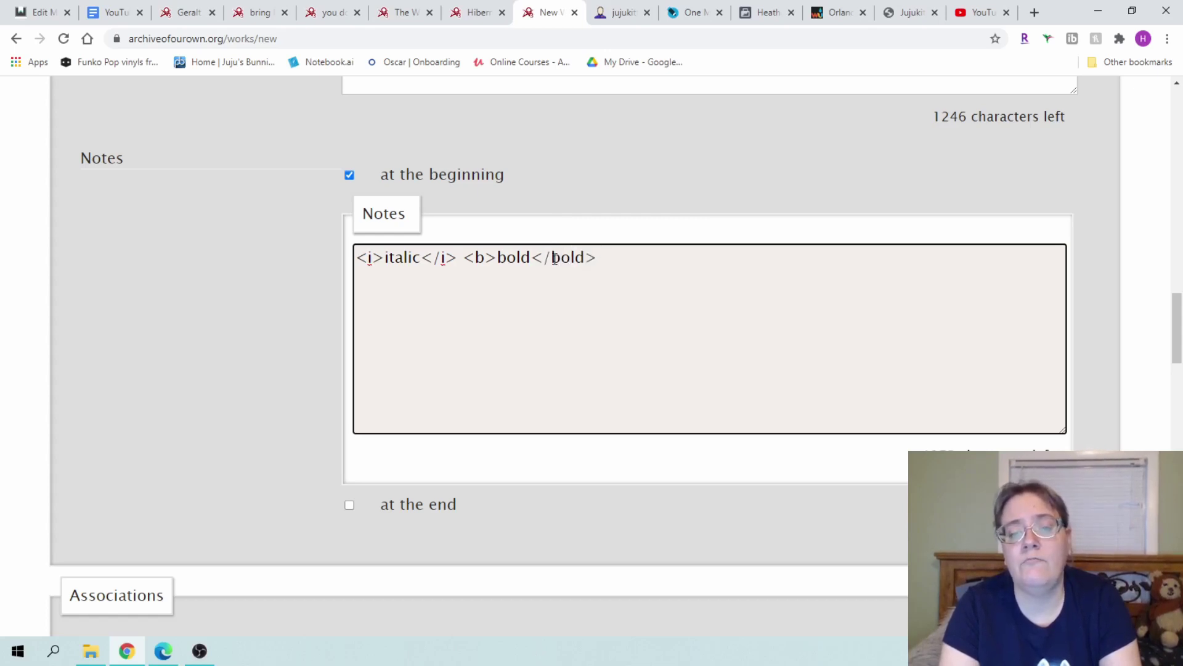
# Step: Append the HTML link "<a href=pixlr.com>pixlr</a>" after the bold sample in the beginning notes
pyautogui.write(' <a href-')
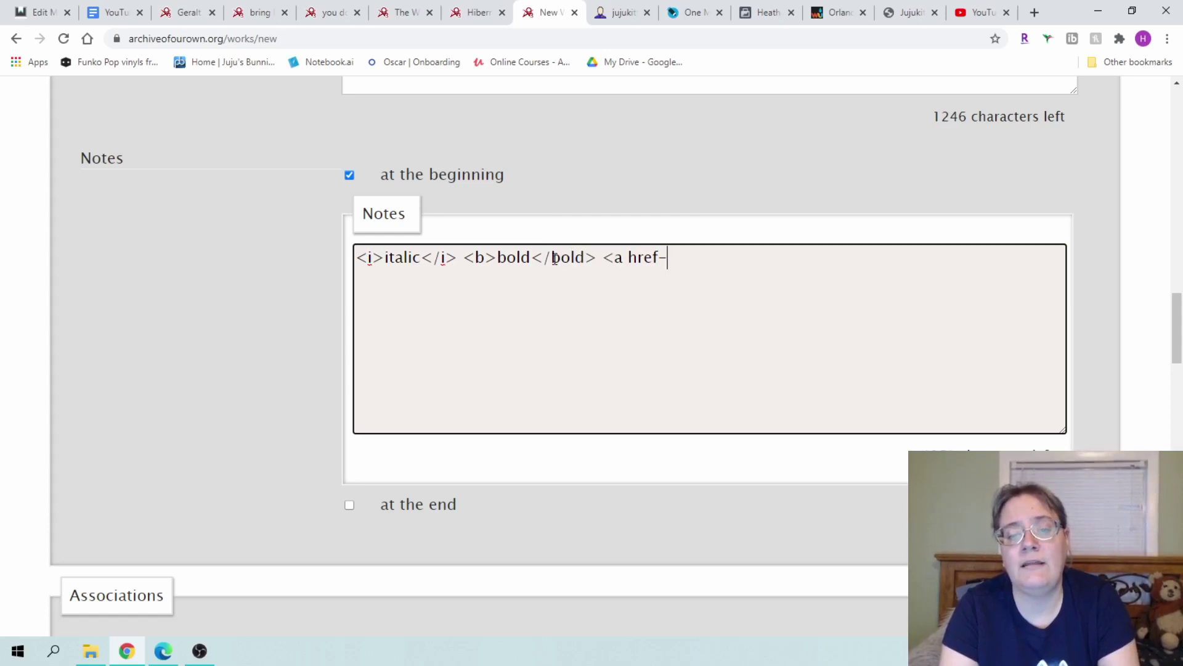
pyautogui.press('BackSpace')
pyautogui.write('=')
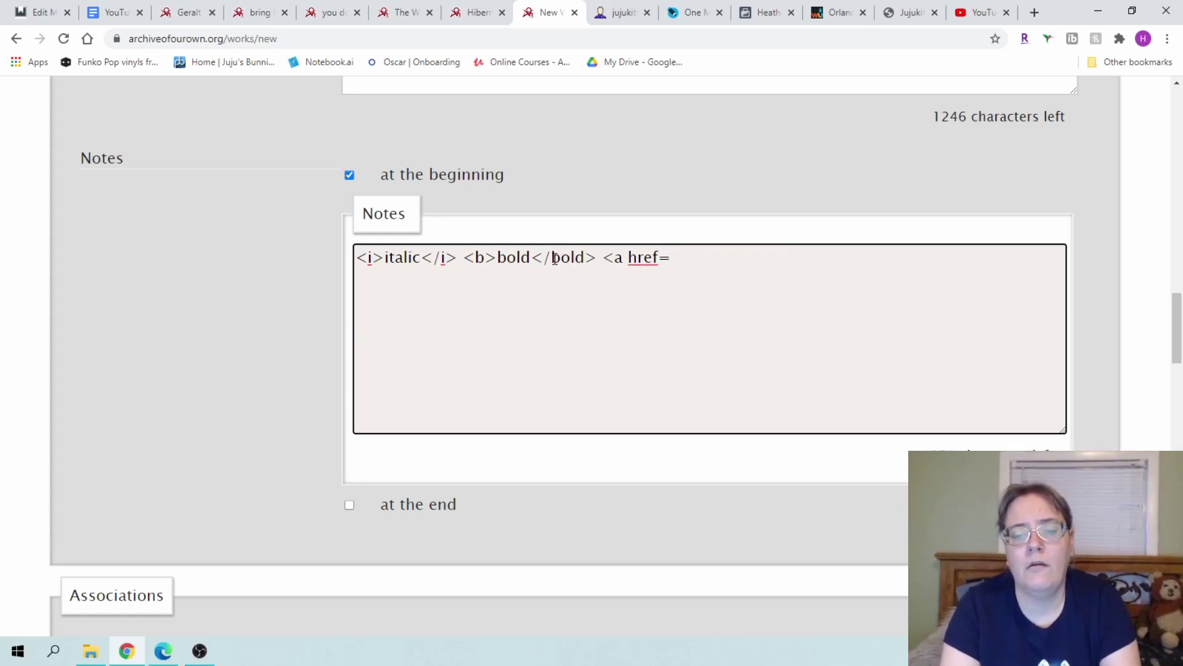
pyautogui.write('pixlr.com')
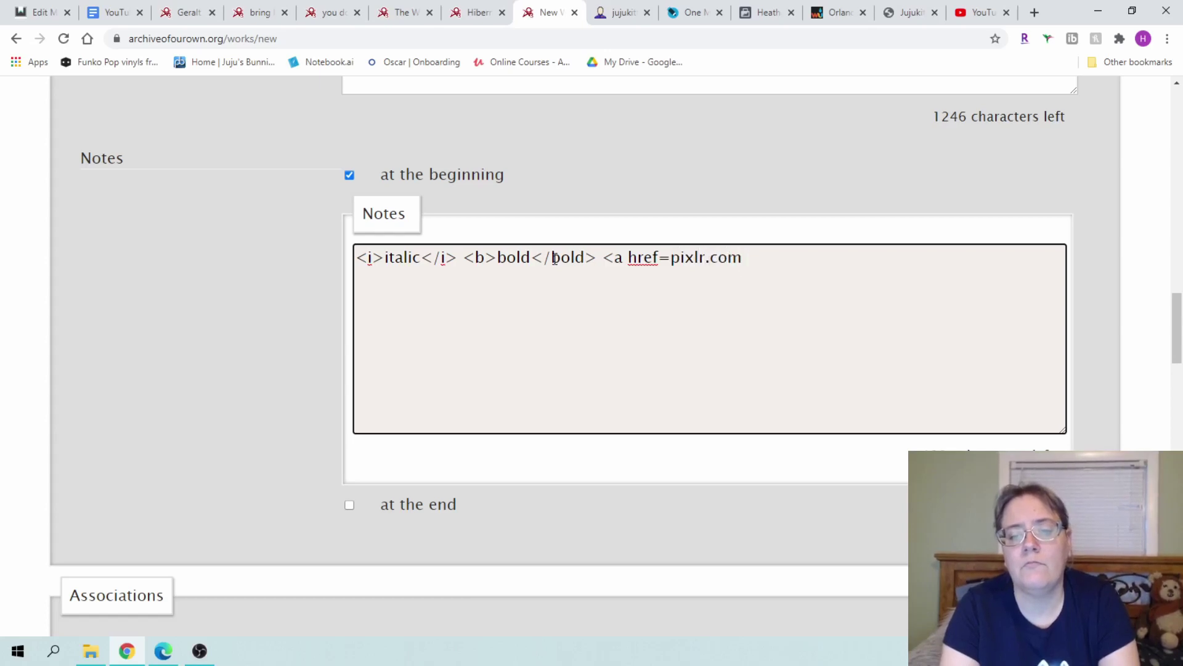
pyautogui.write('>')
pyautogui.write('pixler')
pyautogui.press('BackSpace')
pyautogui.press('BackSpace')
pyautogui.write('r')
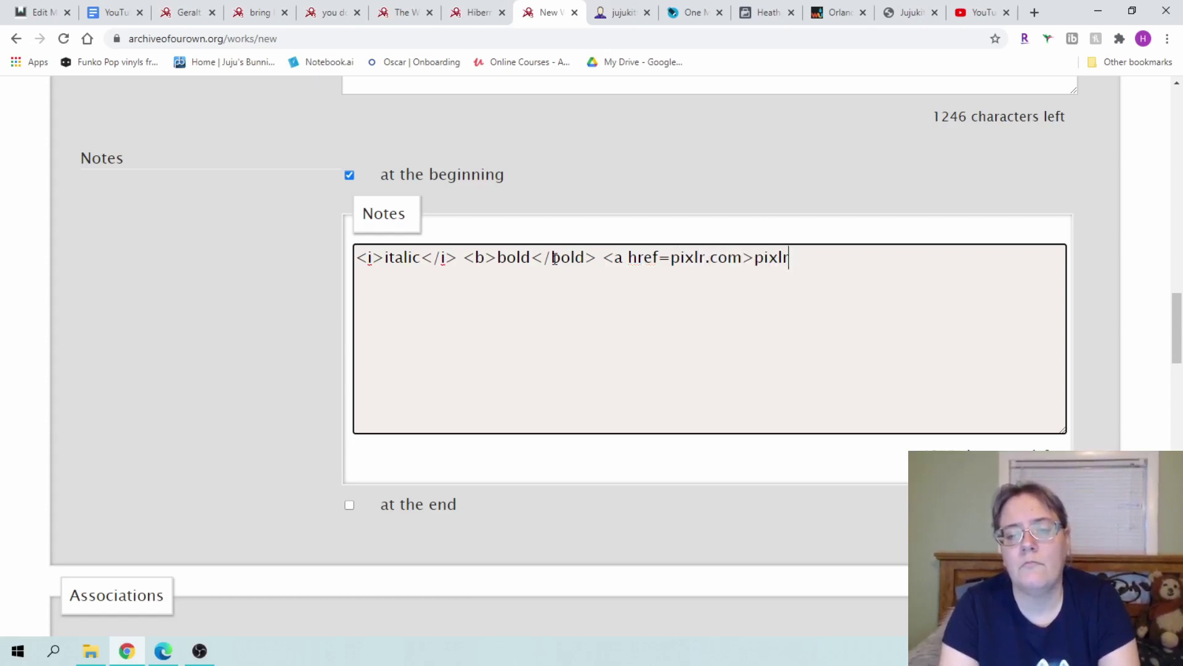
pyautogui.write('</a>')
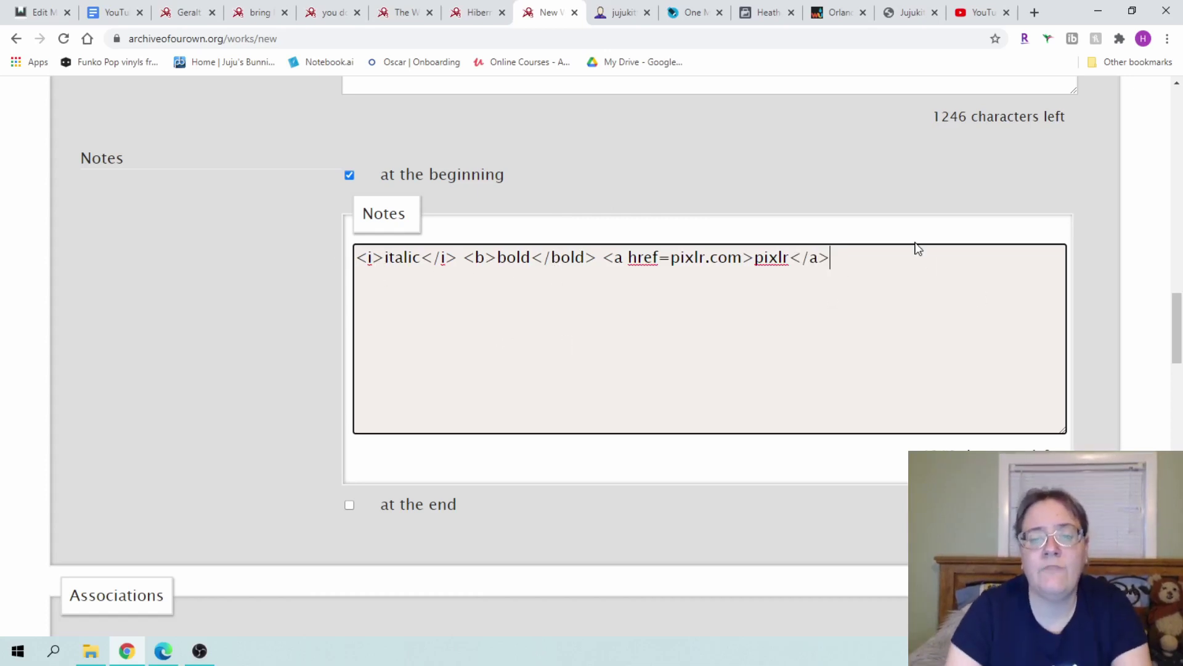
# Step: Add a separate paragraph reading "test test test" below the HTML samples in the notes, leaving one blank line between
pyautogui.press('Return')
pyautogui.press('Return')
pyautogui.write('test tes')
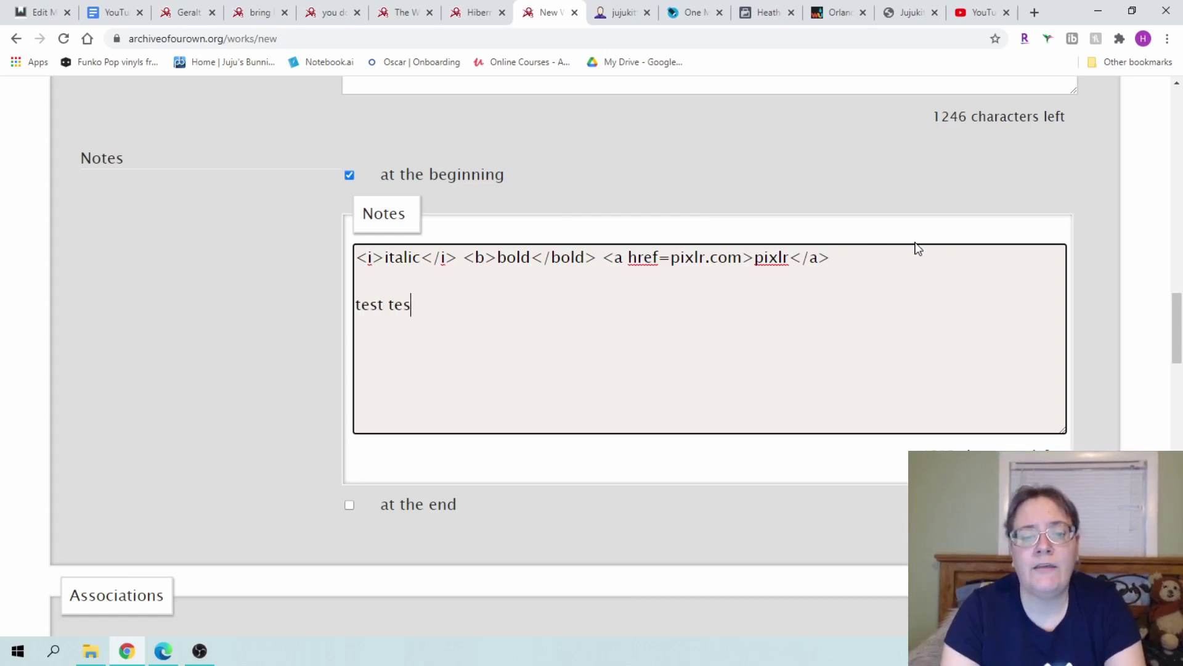
pyautogui.write('t test')
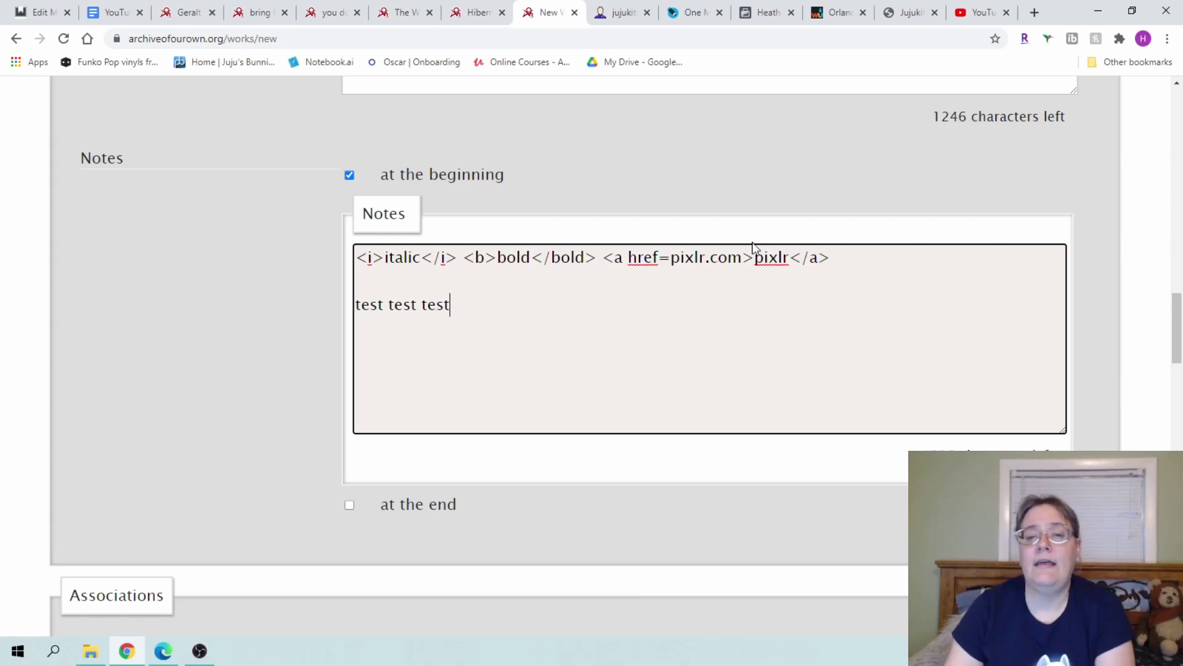
# Step: Search for "1 million" among the collections and challenges the work can be posted to
pyautogui.scroll(-8, 729, 179)
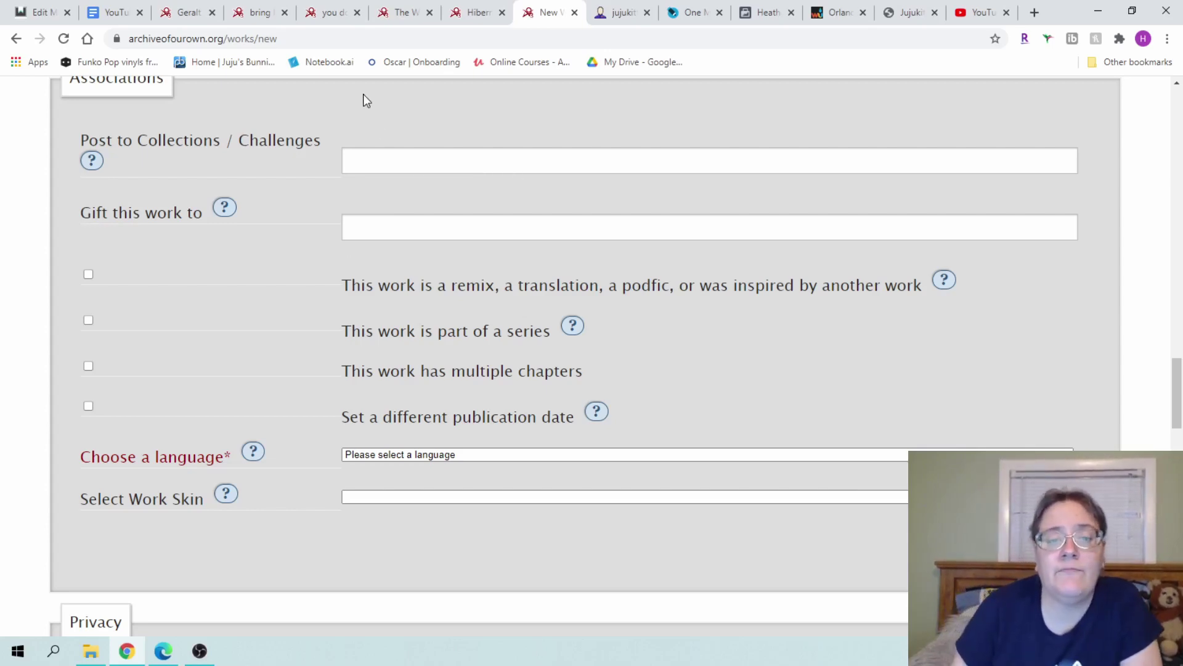
pyautogui.click(391, 151)
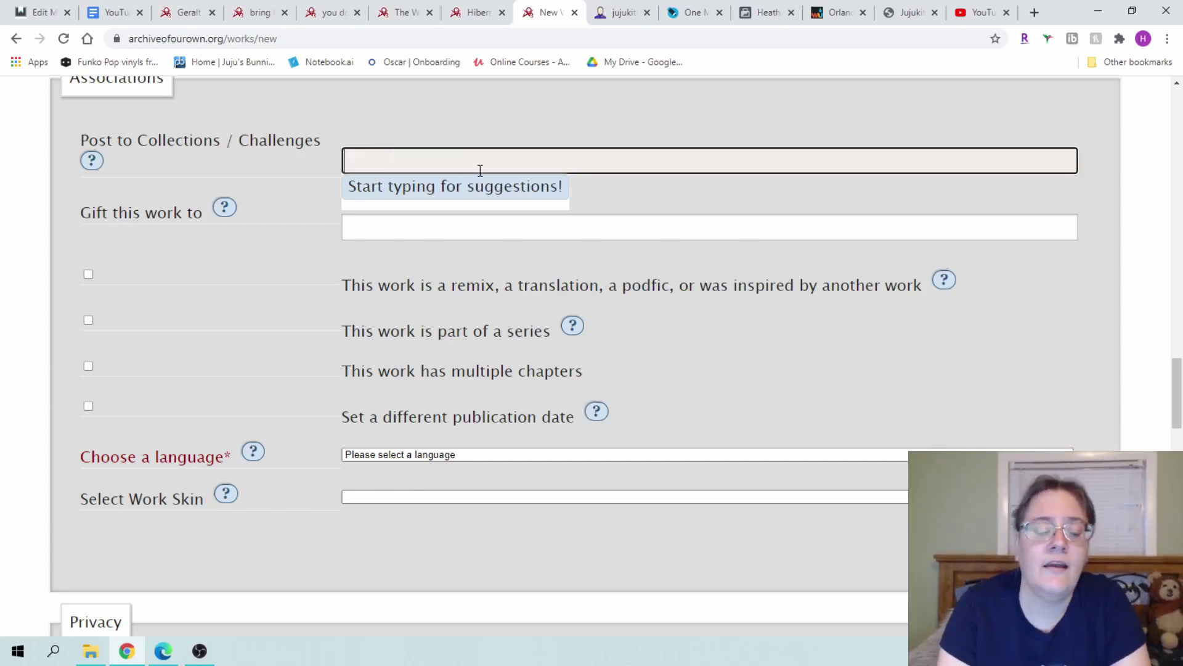
pyautogui.write('1')
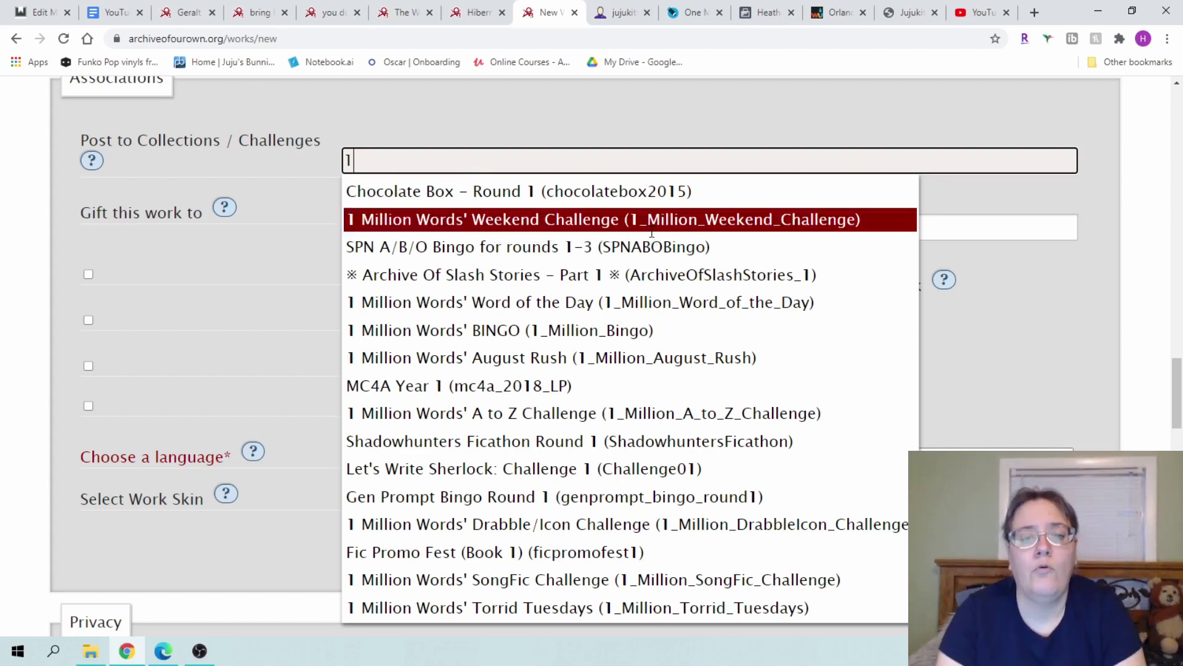
pyautogui.write('million')
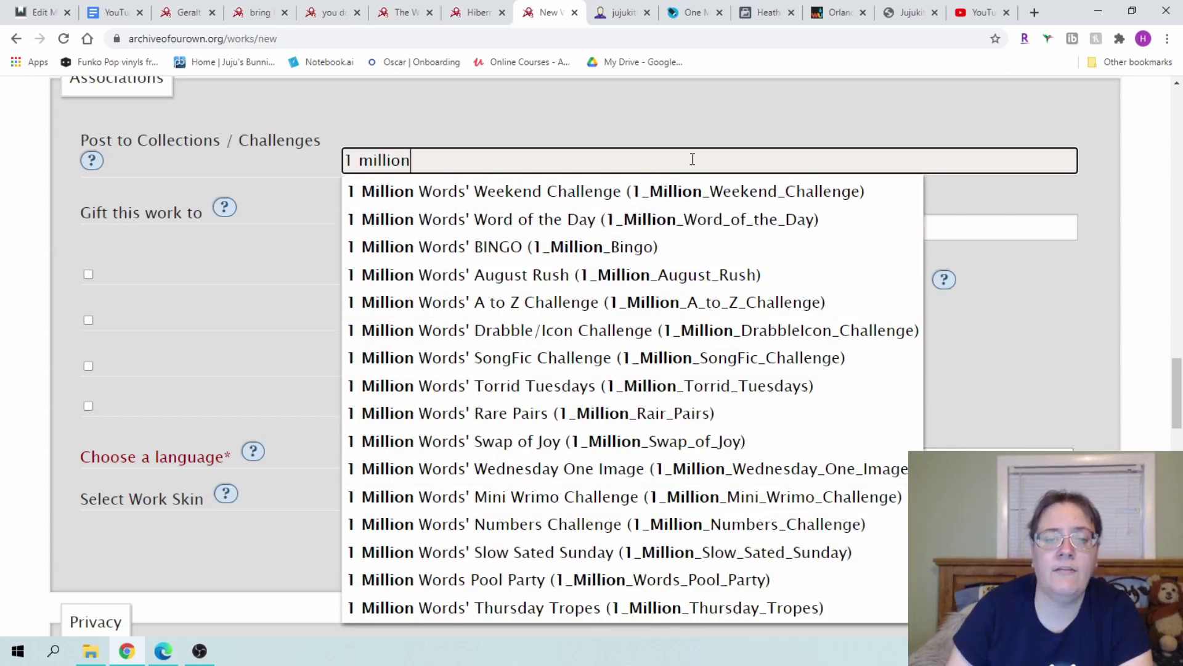
pyautogui.press('Down')
pyautogui.press('Down')
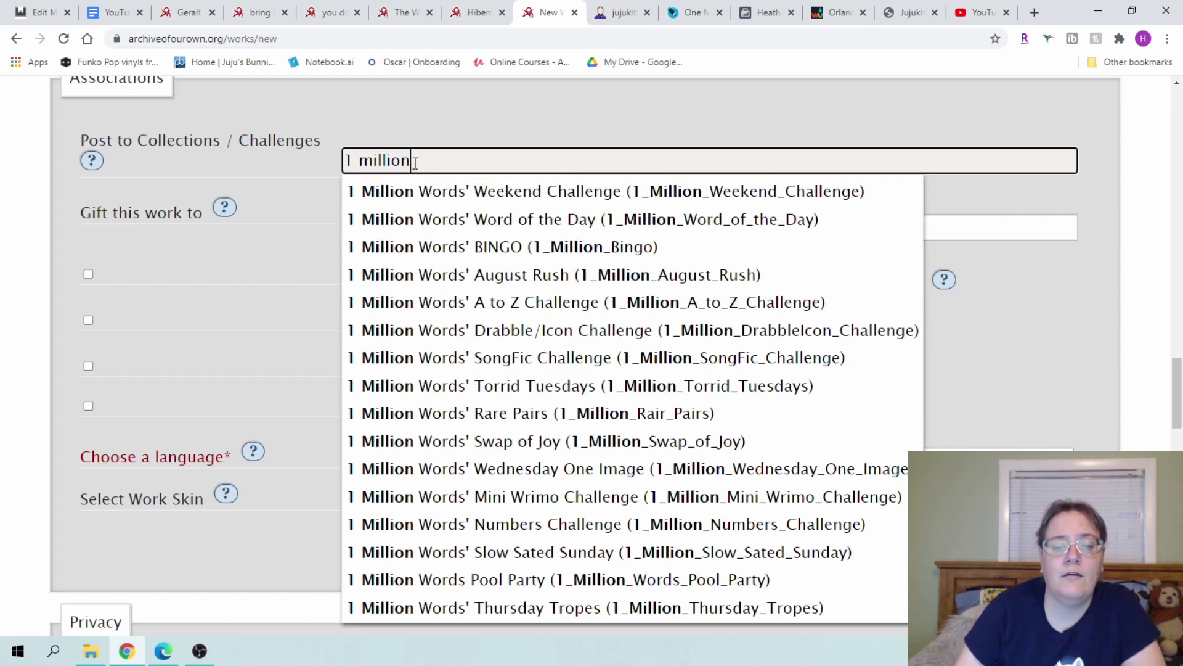
# Step: Try looking up the collection with "one" and "1mi" instead, and clear the collections search text
pyautogui.moveTo(415, 162); pyautogui.dragTo(293, 173)
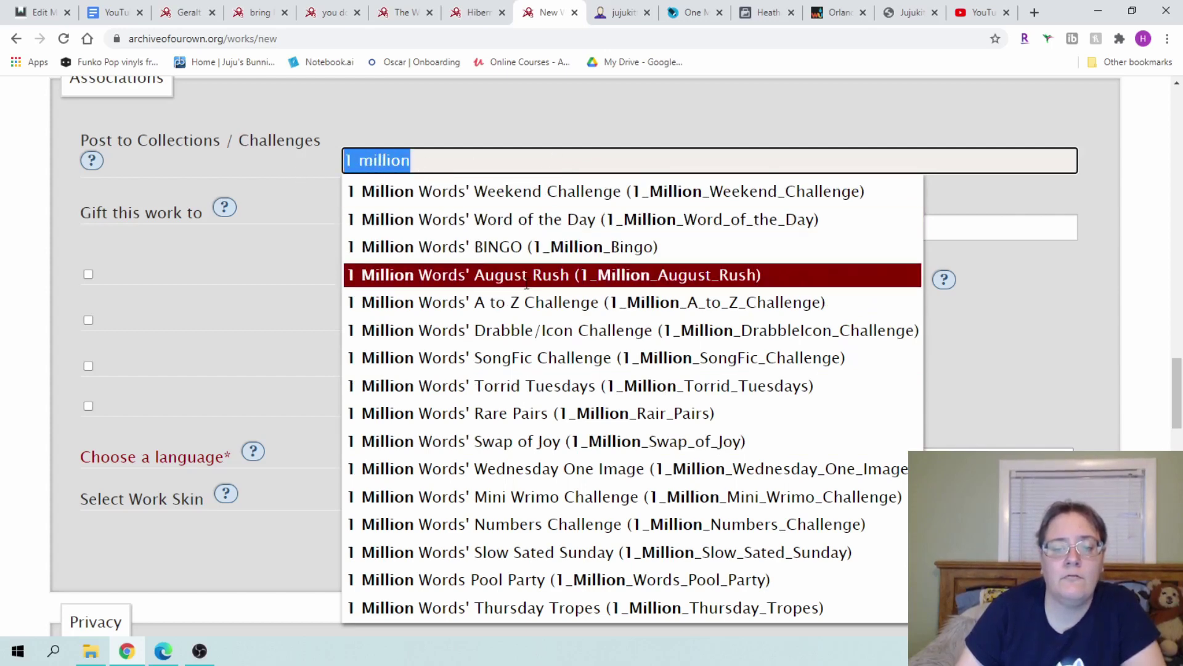
pyautogui.scroll(-2, 527, 285)
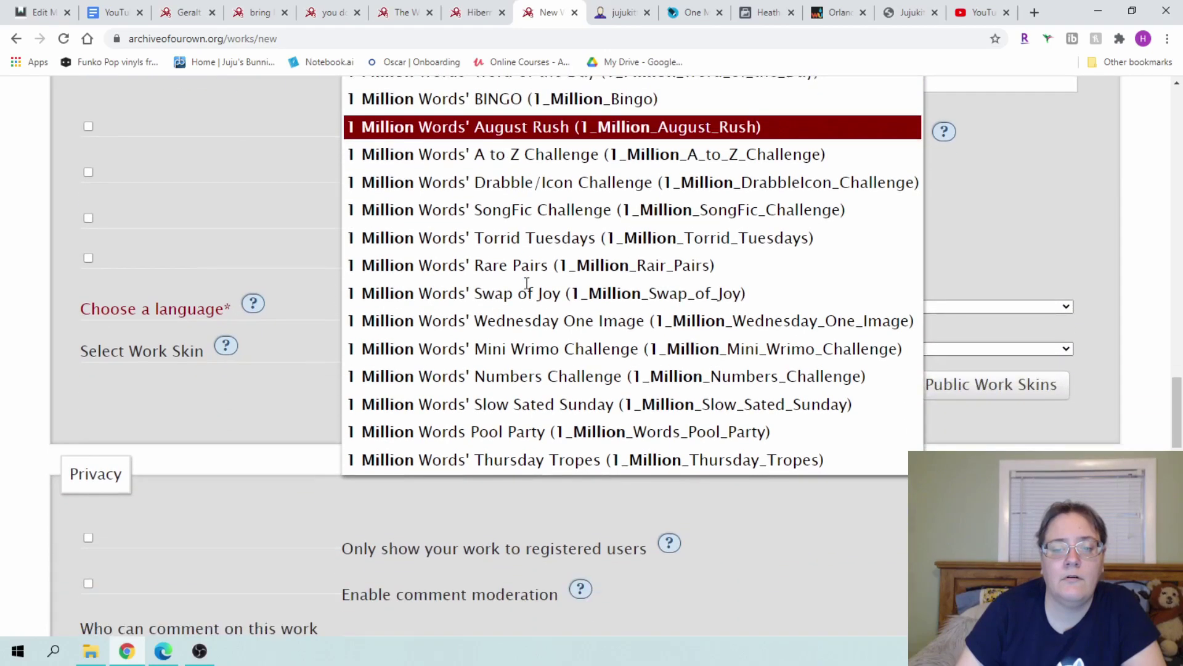
pyautogui.scroll(4, 527, 285)
pyautogui.write('one')
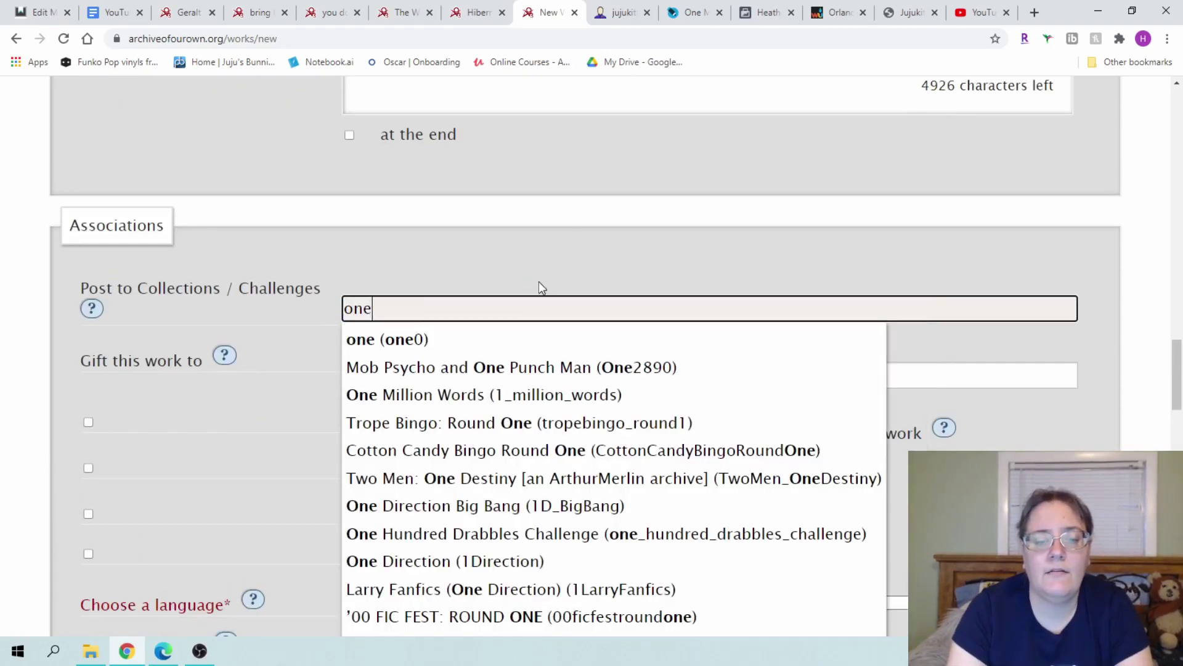
pyautogui.press('BackSpace')
pyautogui.press('BackSpace')
pyautogui.press('BackSpace')
pyautogui.write('1mi')
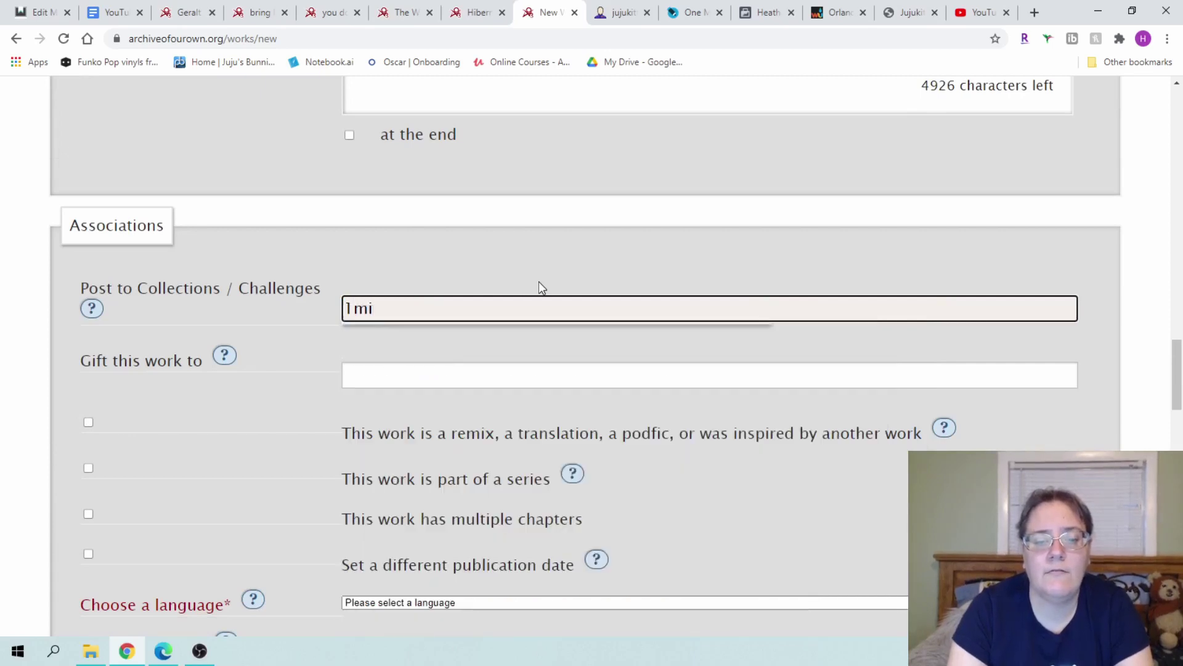
pyautogui.press('BackSpace')
pyautogui.press('BackSpace')
pyautogui.press('BackSpace')
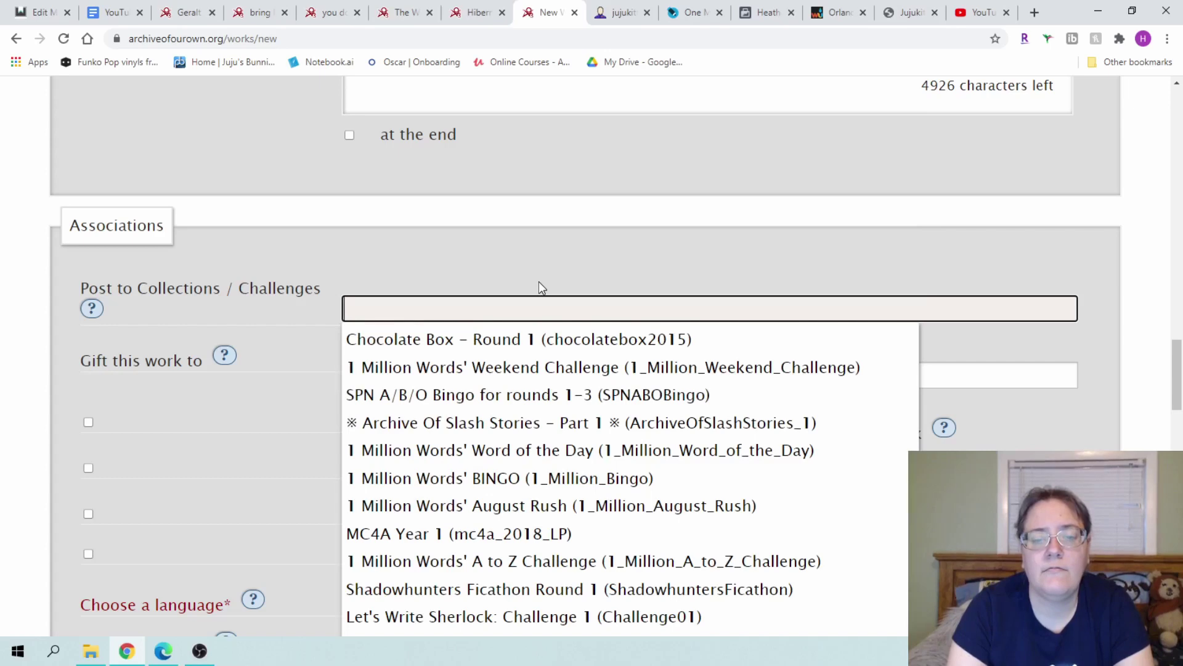
# Step: Search the collections for "1 million" again and look through the whole list of suggestions
pyautogui.write('1')
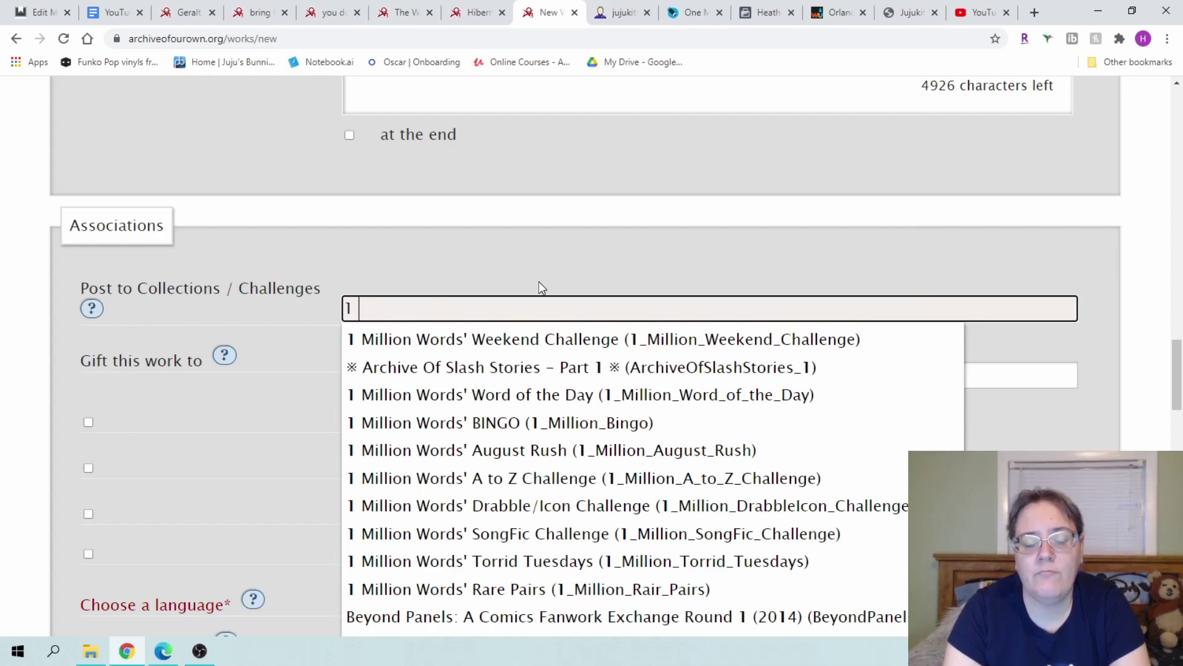
pyautogui.write(' million')
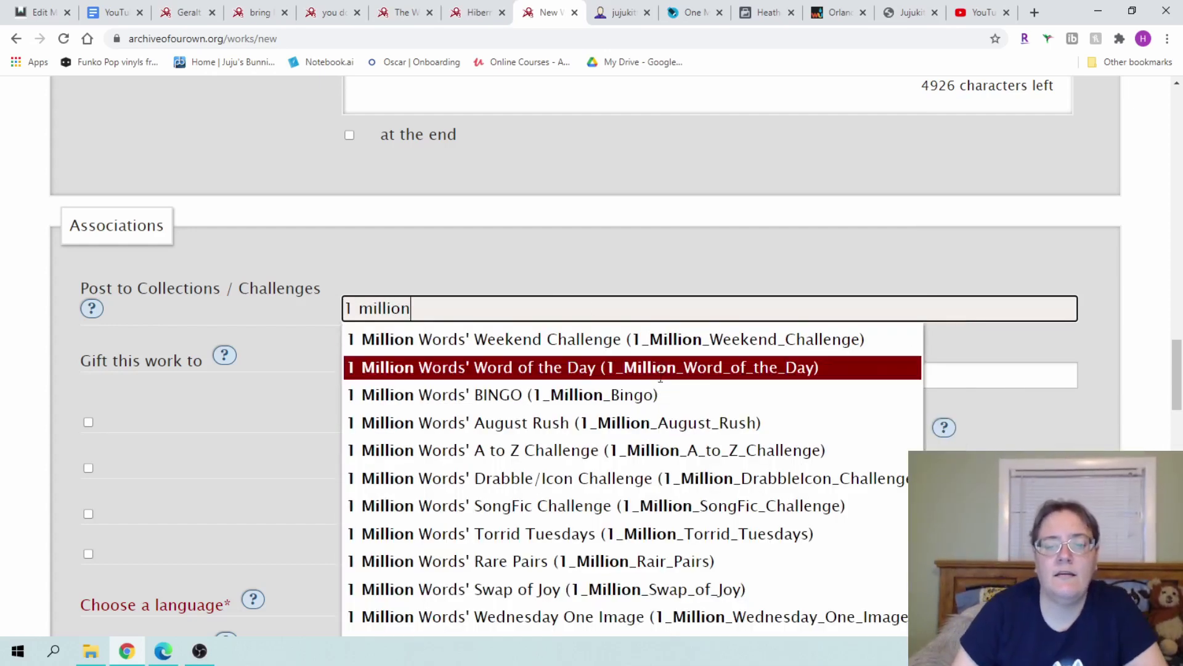
pyautogui.scroll(-5, 660, 376)
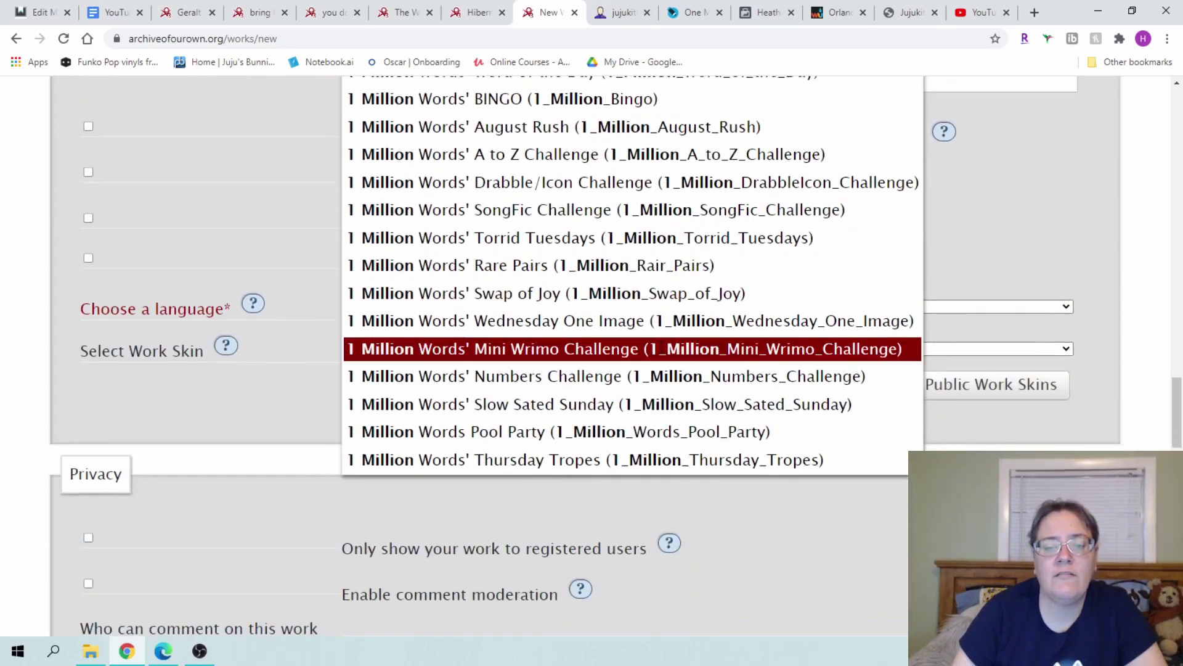
pyautogui.scroll(9, 331, 220)
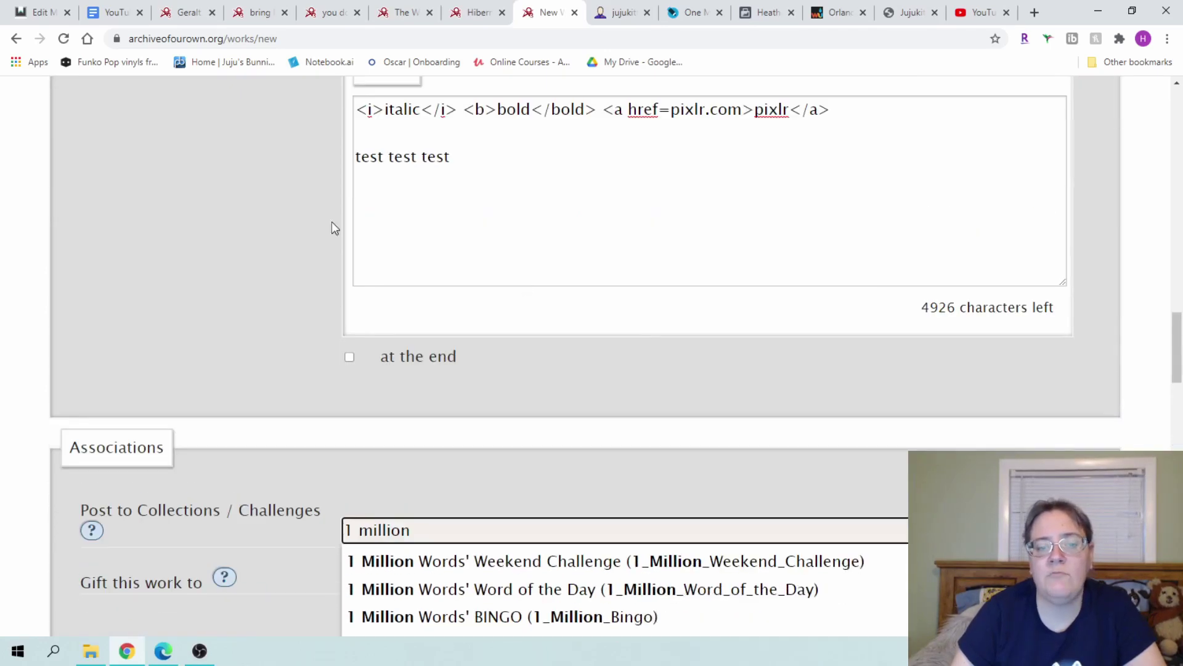
pyautogui.scroll(-5, 481, 353)
# Step: Try looking up the collection with "1million" and the shortened "1mil", and clear the search text
pyautogui.moveTo(426, 236); pyautogui.dragTo(282, 234)
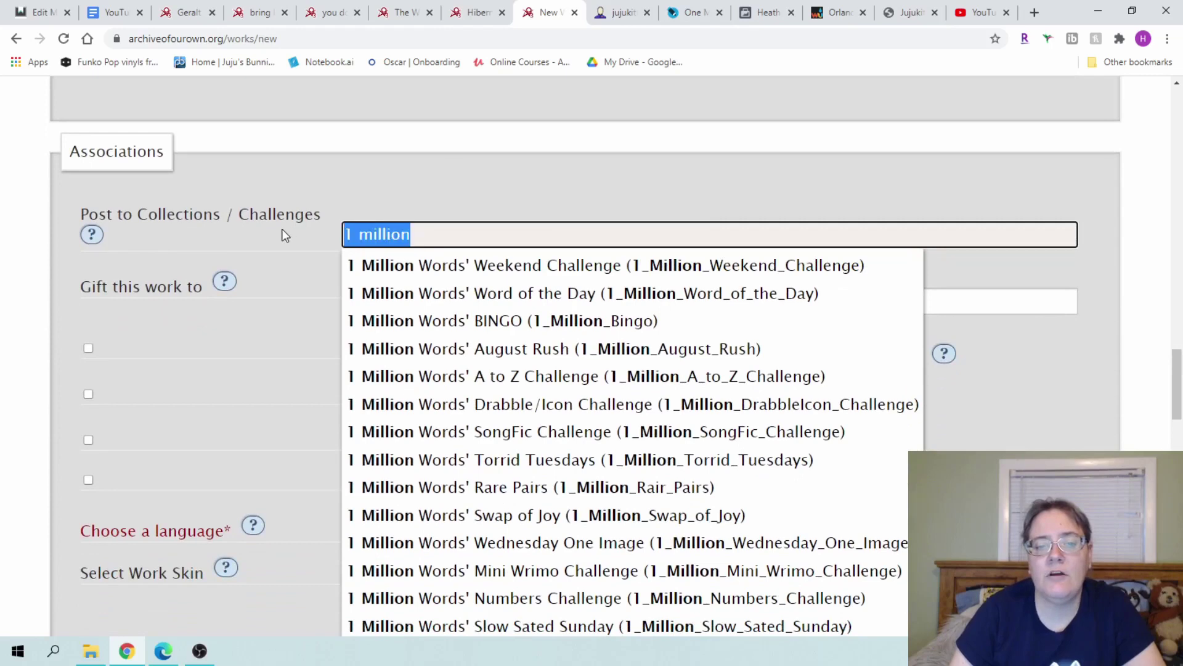
pyautogui.write('on')
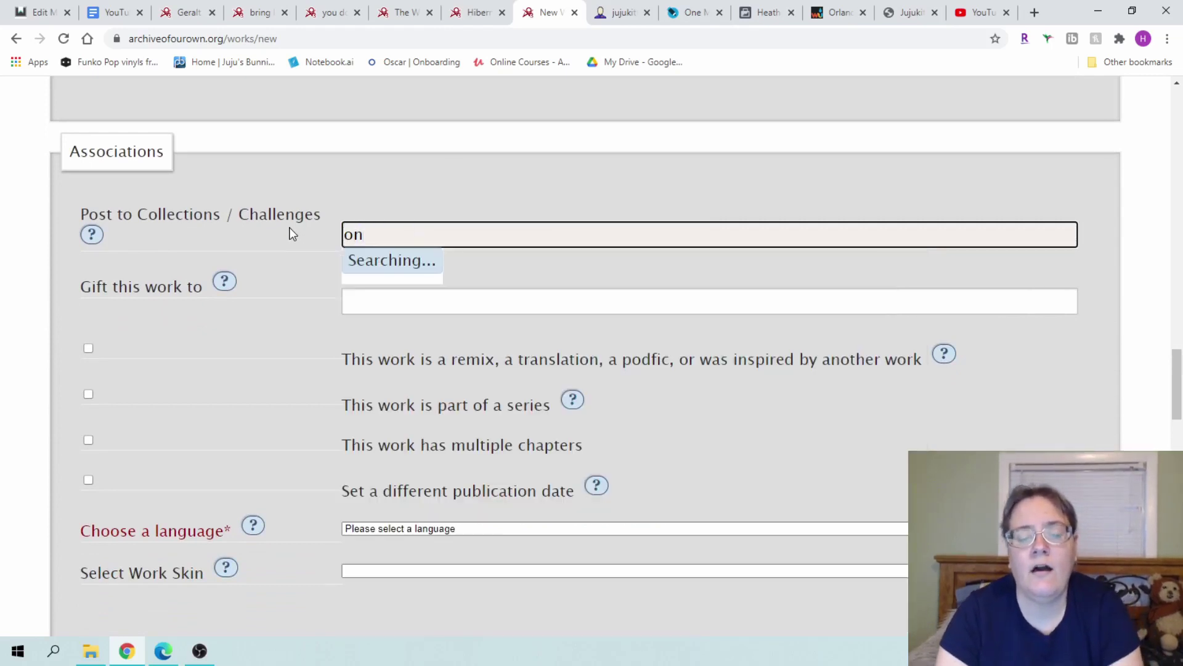
pyautogui.press('BackSpace')
pyautogui.press('BackSpace')
pyautogui.write('1million')
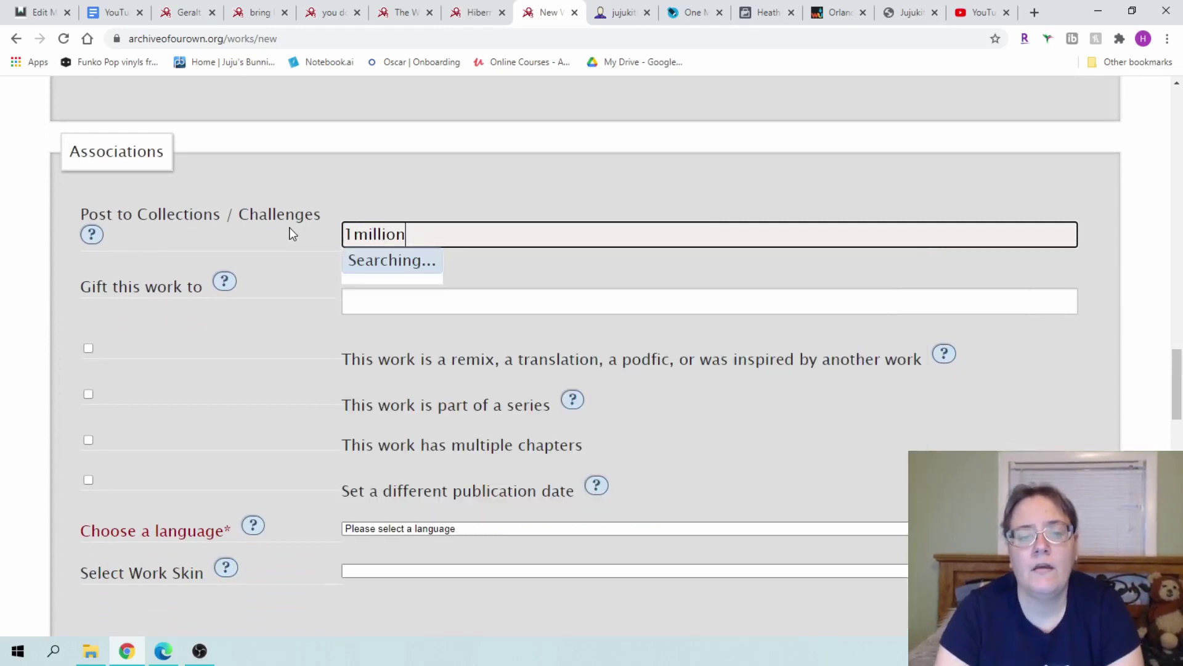
pyautogui.press('BackSpace')
pyautogui.press('BackSpace')
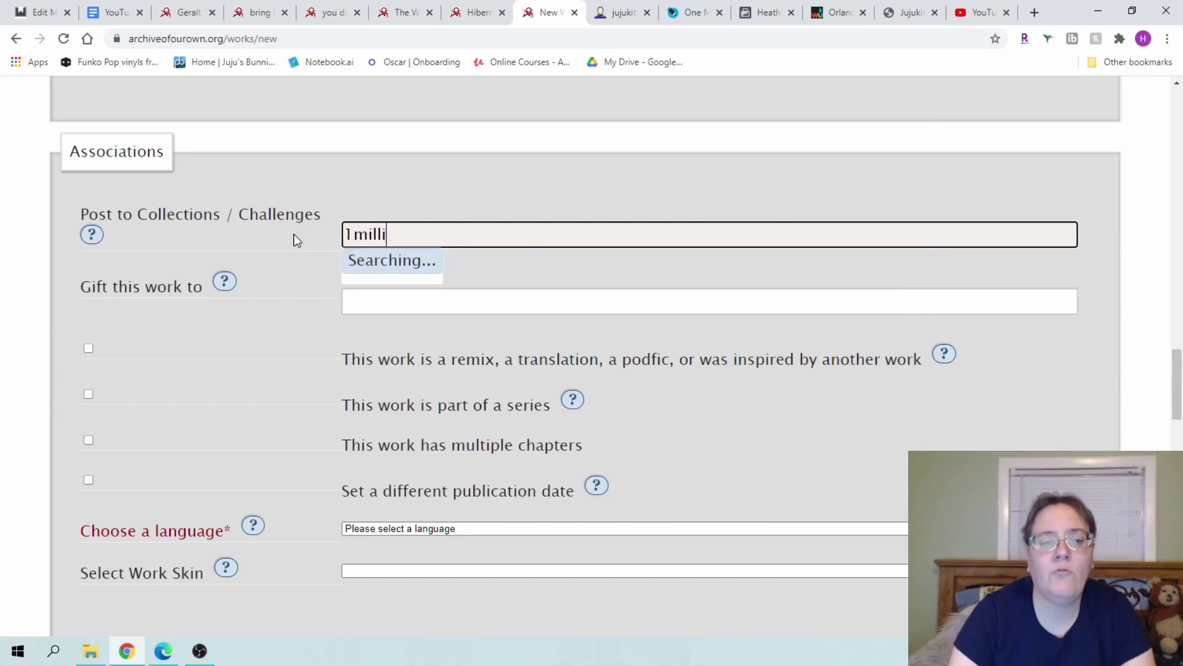
pyautogui.press('BackSpace')
pyautogui.press('BackSpace')
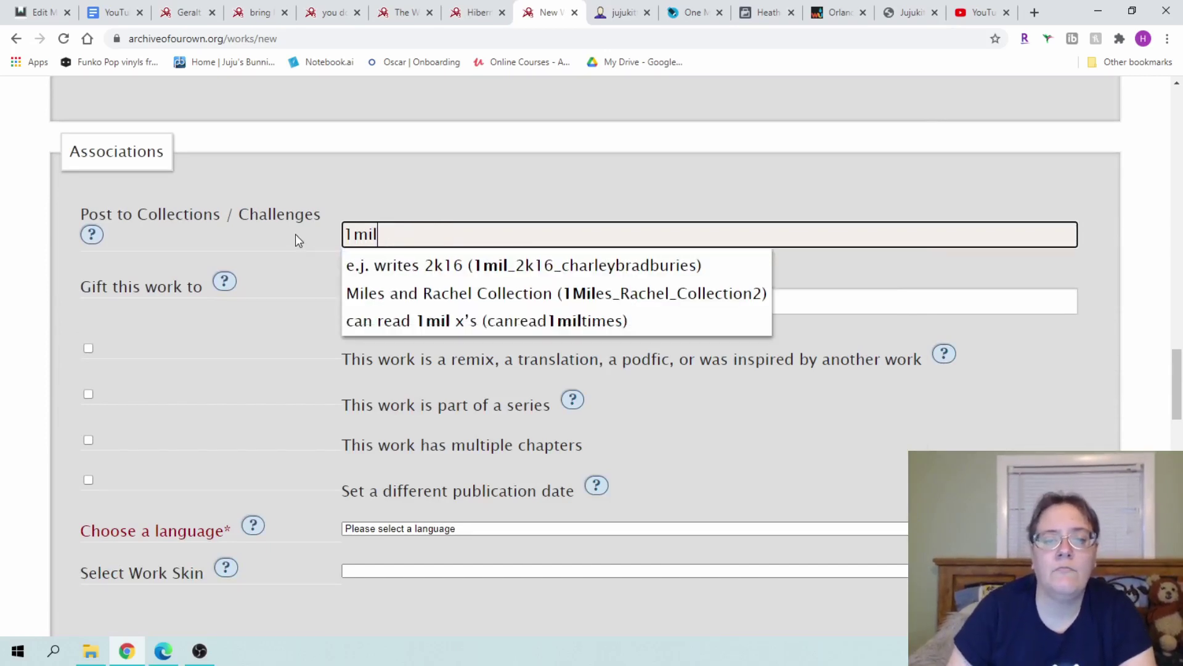
pyautogui.press('BackSpace')
pyautogui.press('BackSpace')
pyautogui.press('BackSpace')
pyautogui.press('BackSpace')
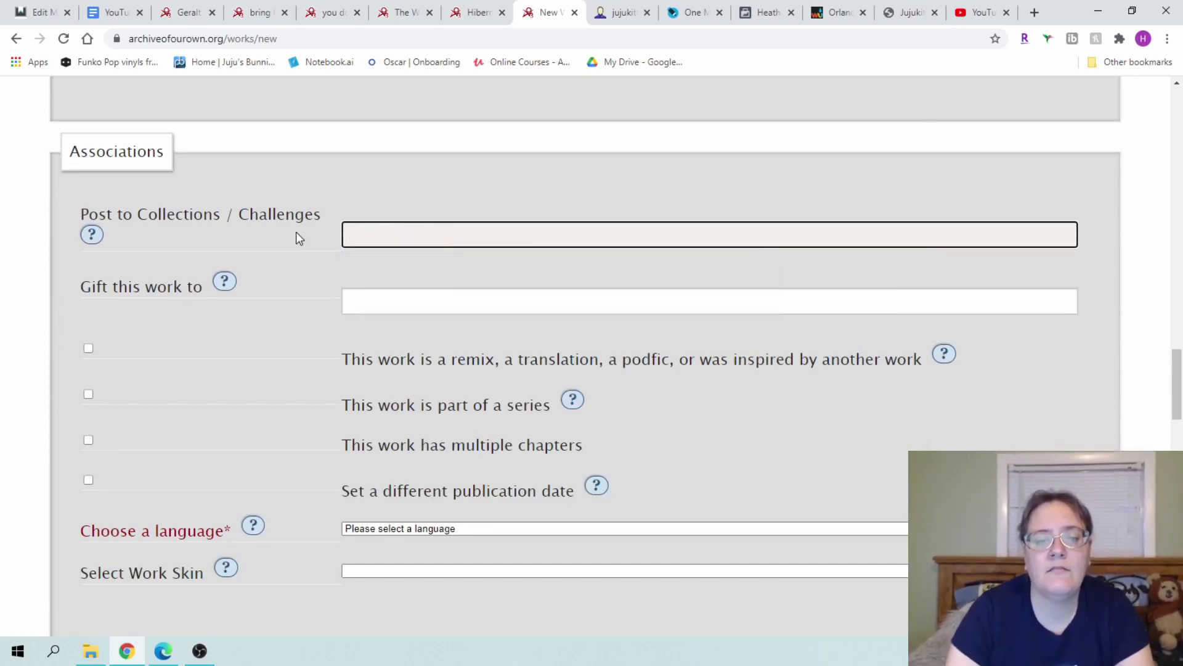
# Step: Search the collections for "one million" and add the One Million Words (1_million_words) collection to the work
pyautogui.write('one milli')
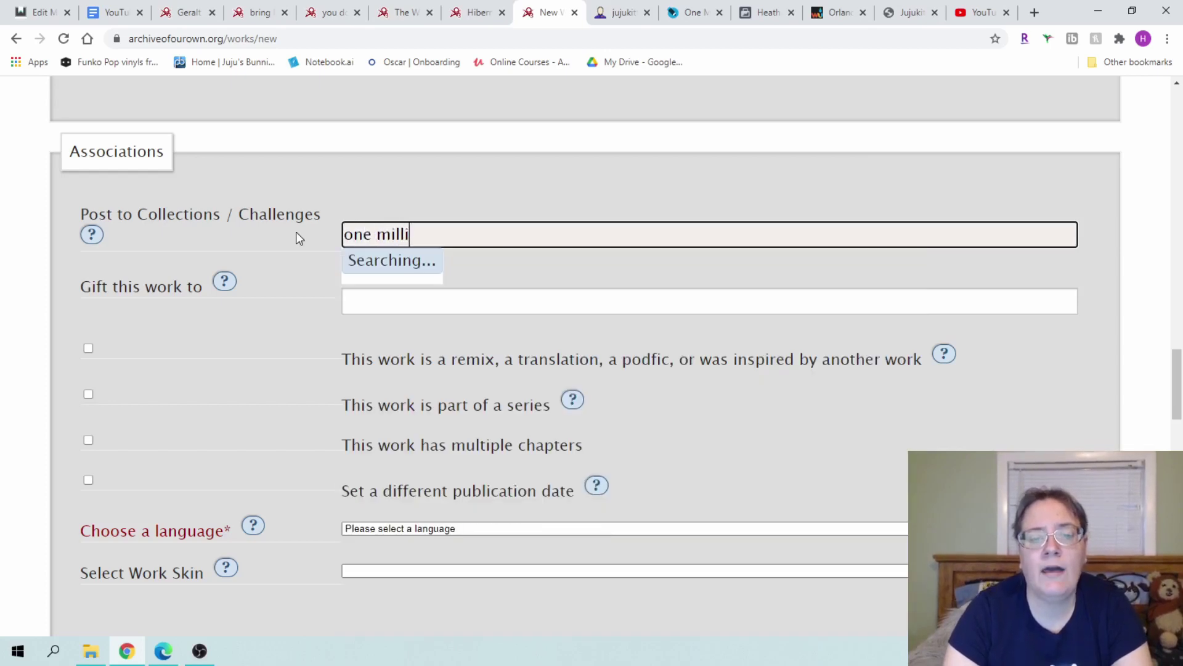
pyautogui.write('on')
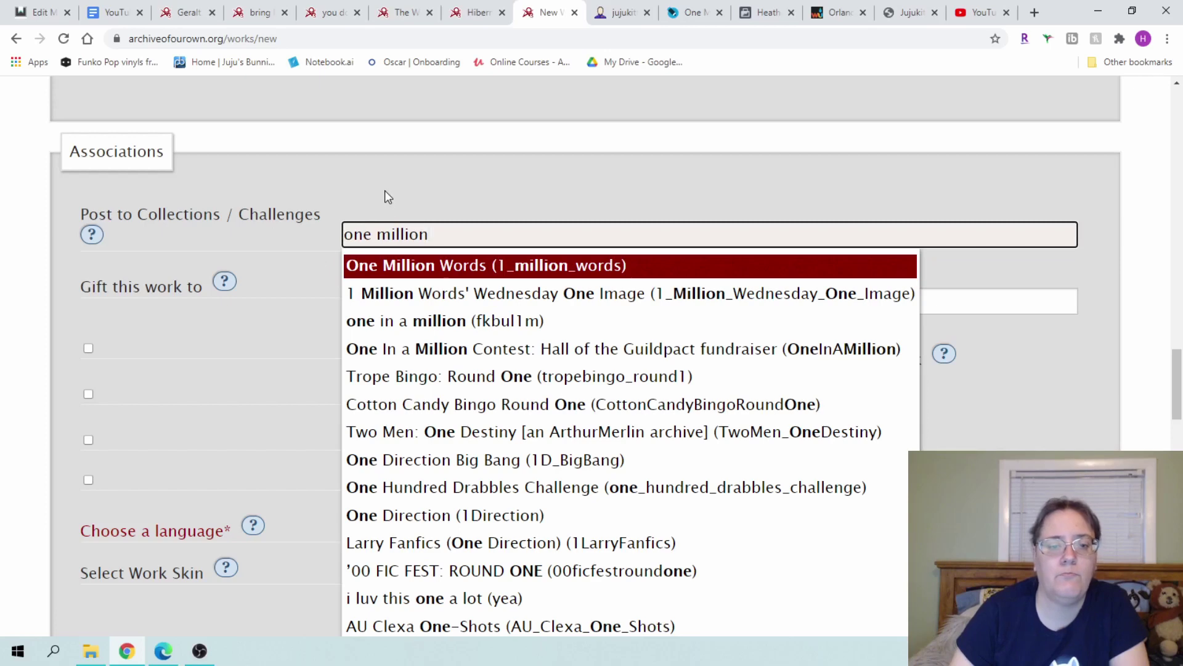
pyautogui.click(460, 267)
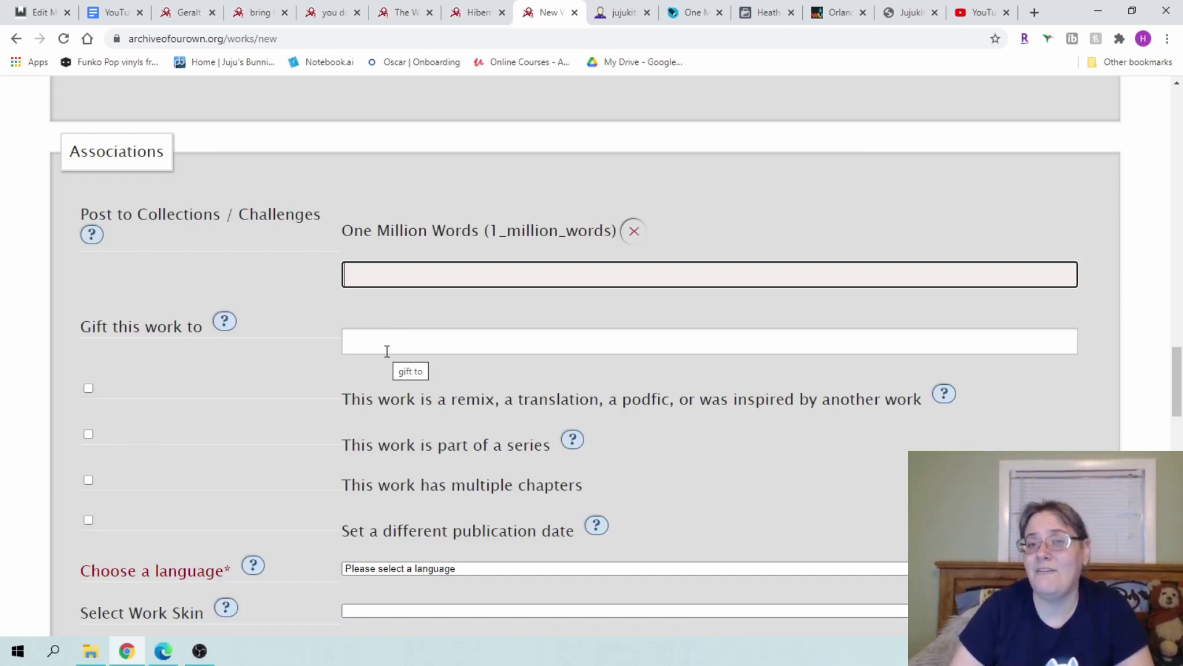
# Step: Search for a user to gift the work to, add a suggested recipient, and remove that recipient again
pyautogui.click(438, 347)
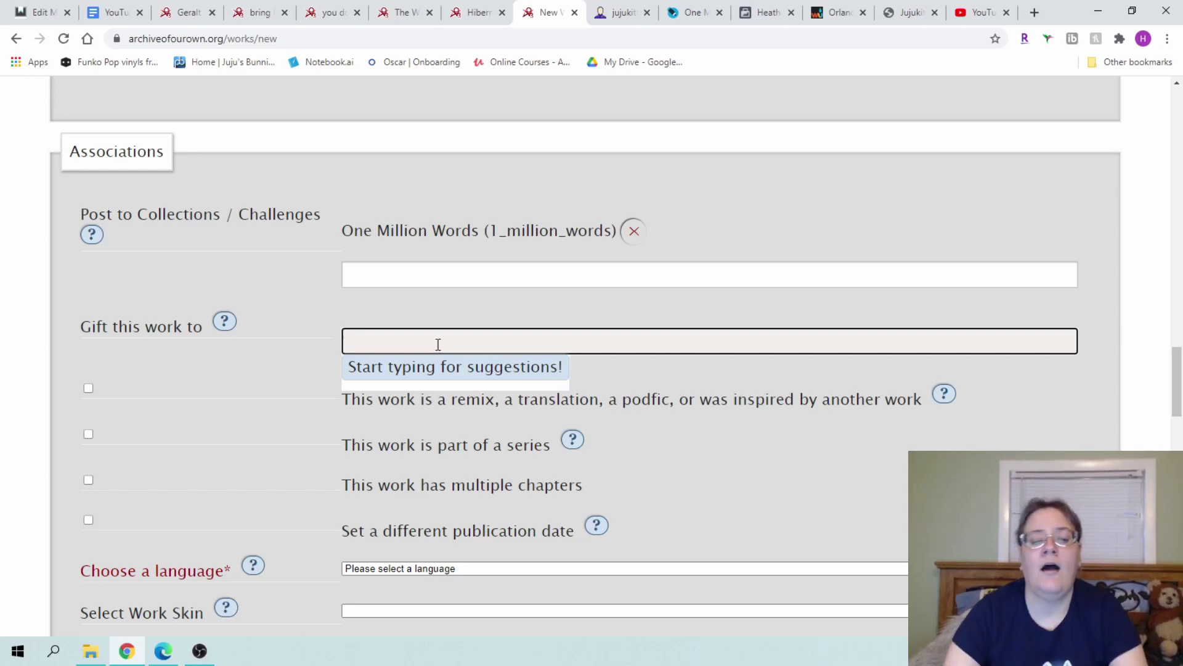
pyautogui.write('daryl')
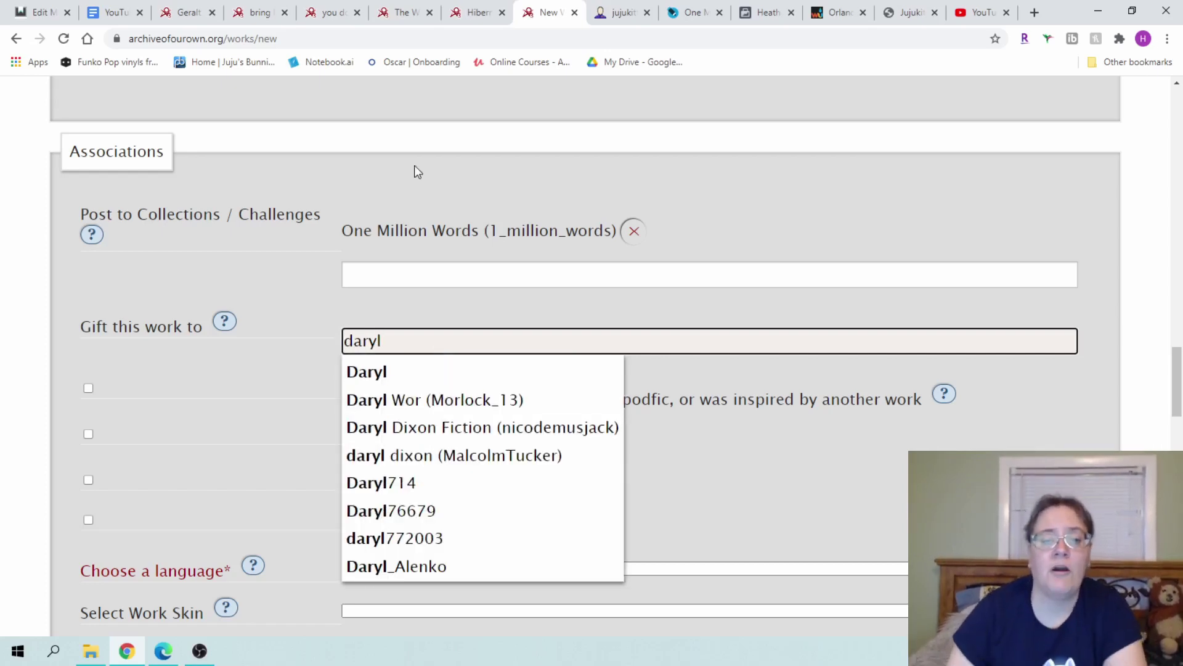
pyautogui.click(490, 566)
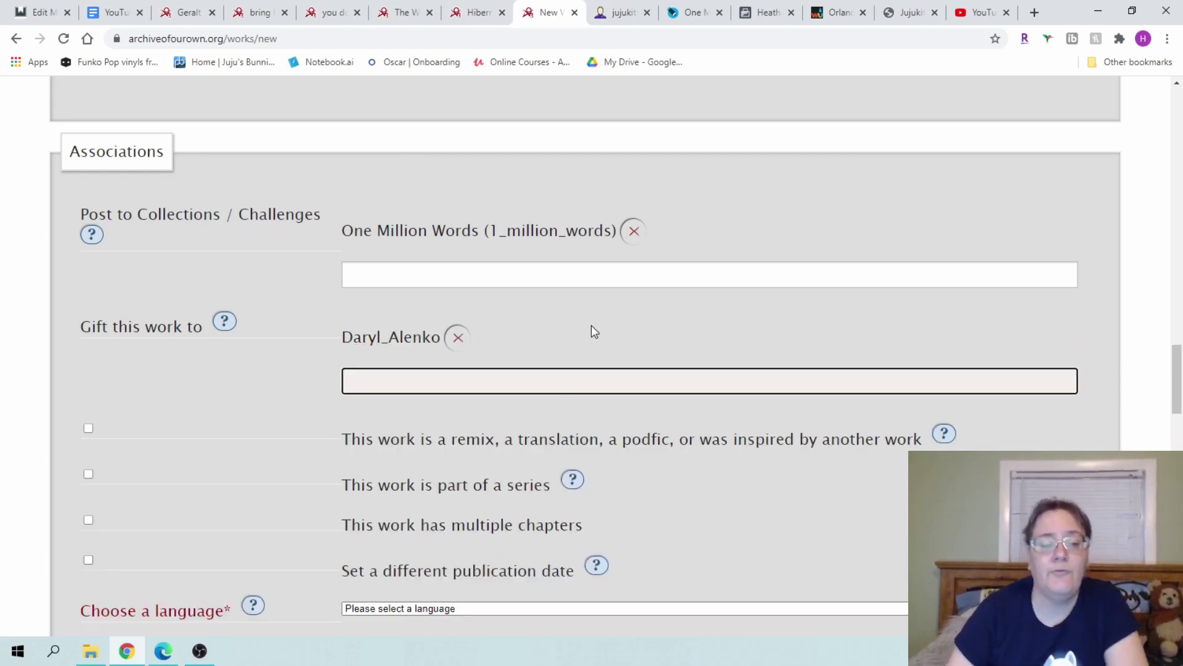
pyautogui.scroll(-2, 592, 346)
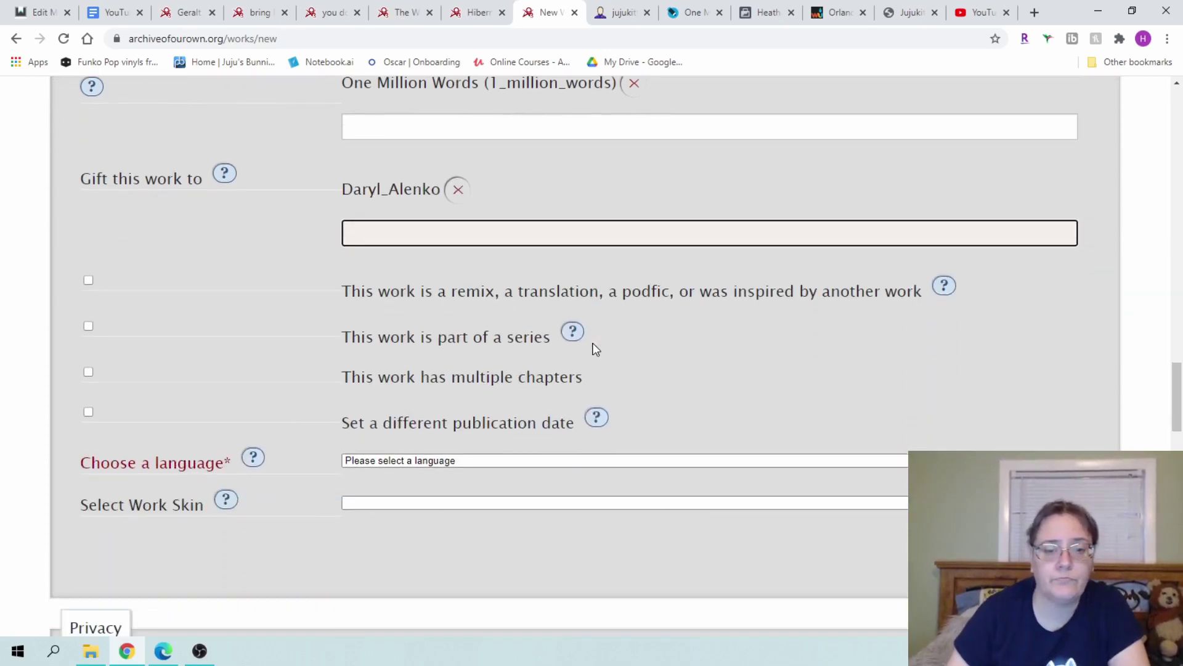
pyautogui.click(467, 190)
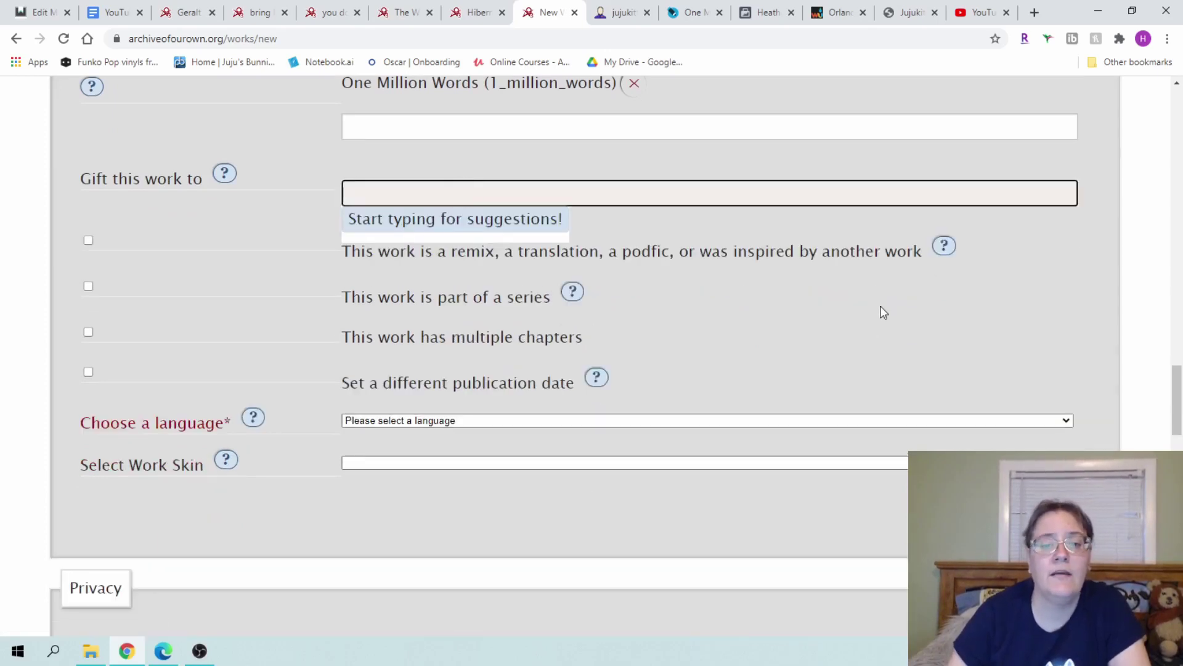
pyautogui.click(806, 307)
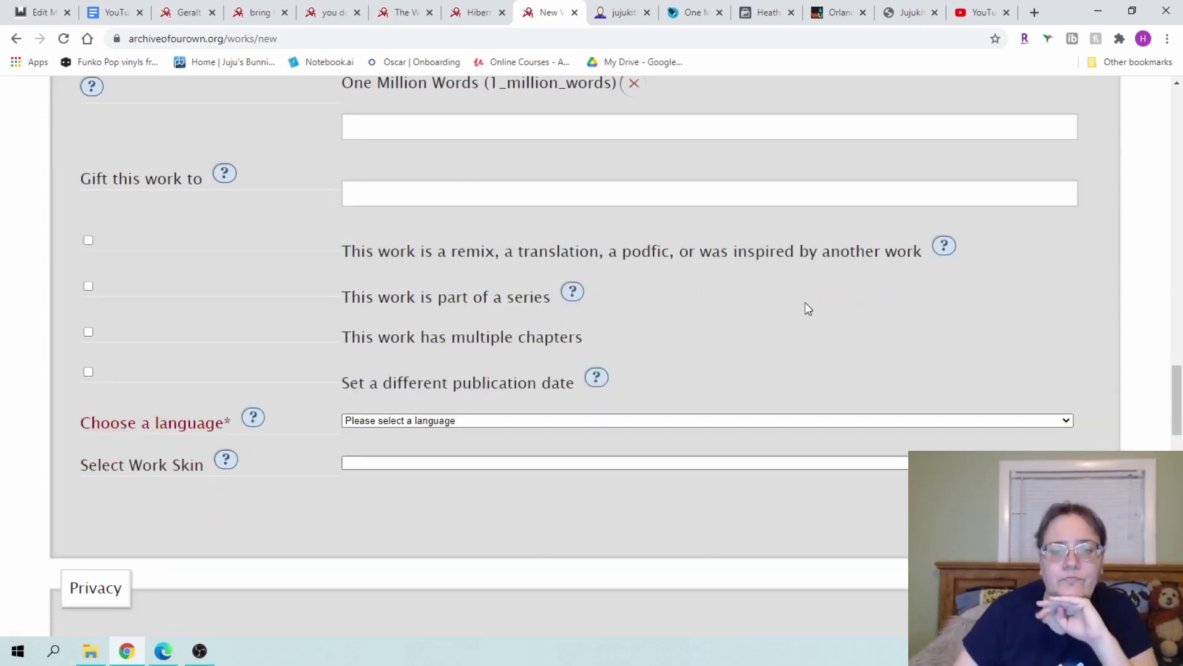
# Step: Turn on the remix and series options in turn to view their fields and the existing series, turning each off again
pyautogui.click(89, 241)
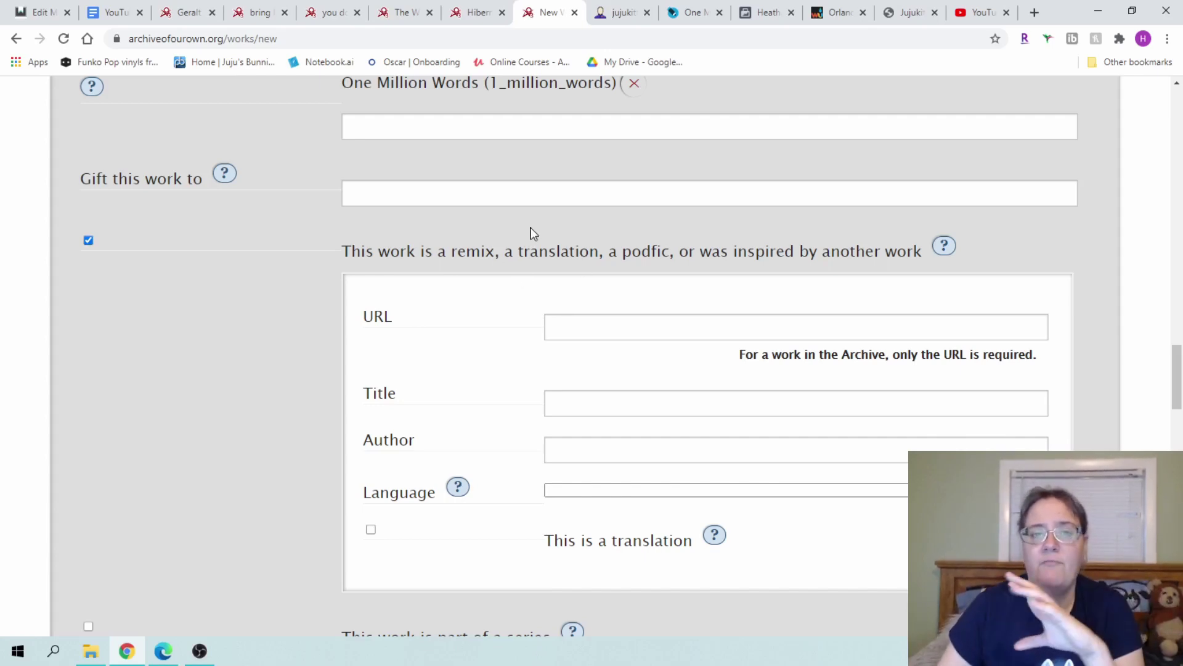
pyautogui.click(88, 242)
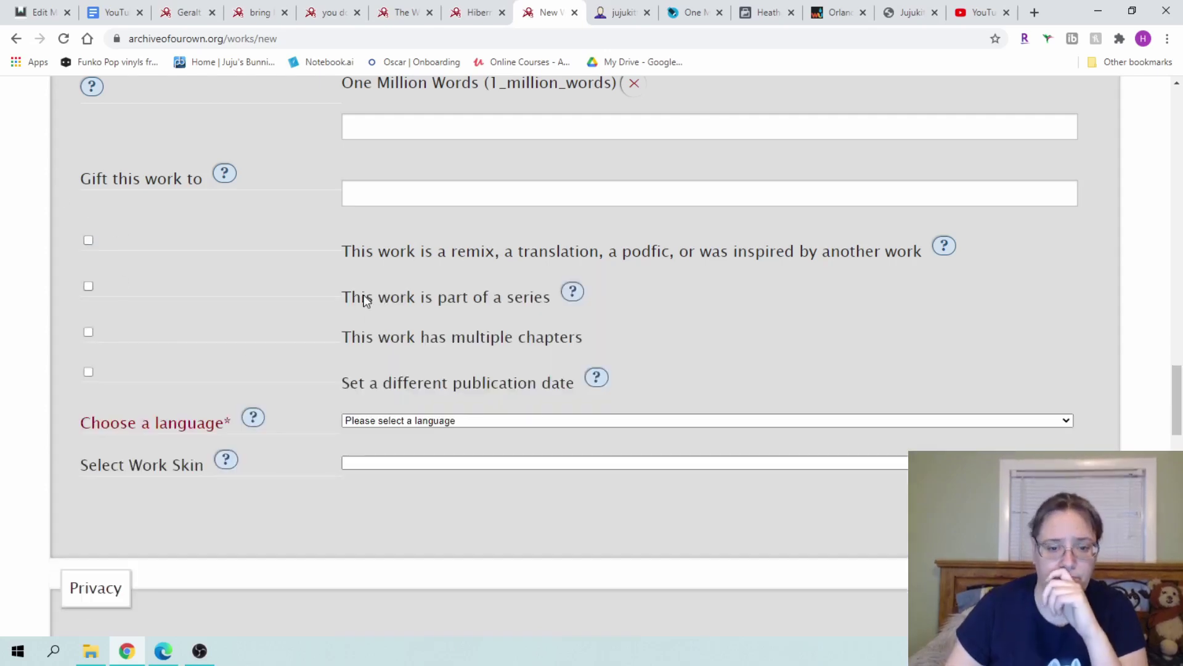
pyautogui.click(89, 285)
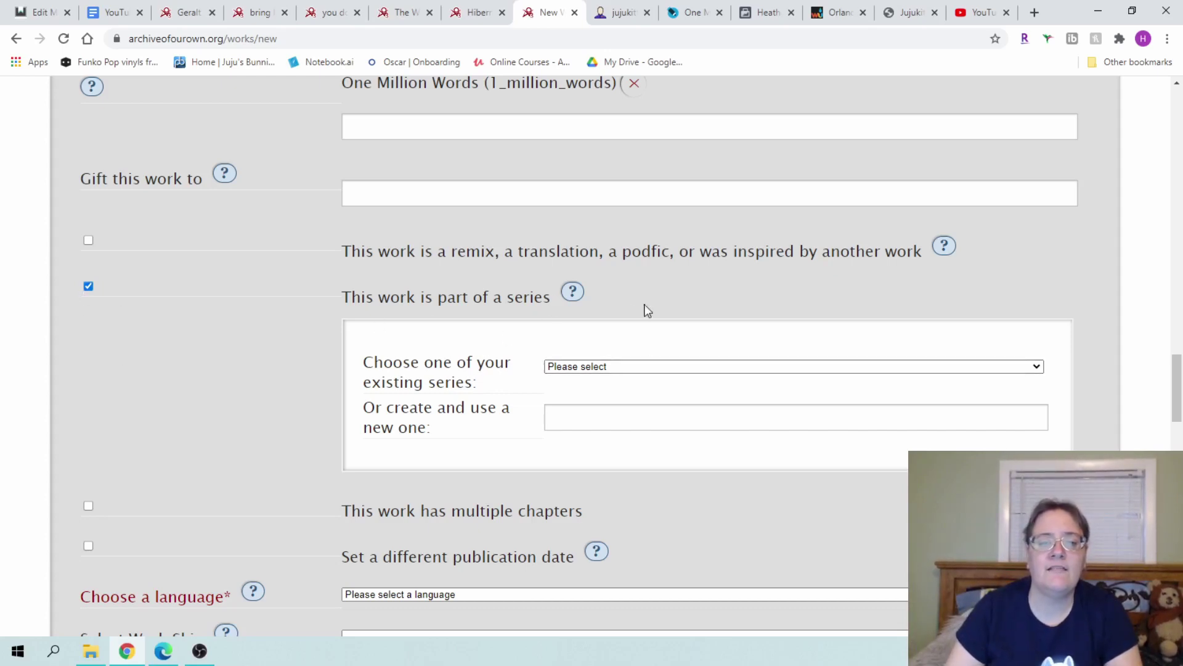
pyautogui.click(688, 368)
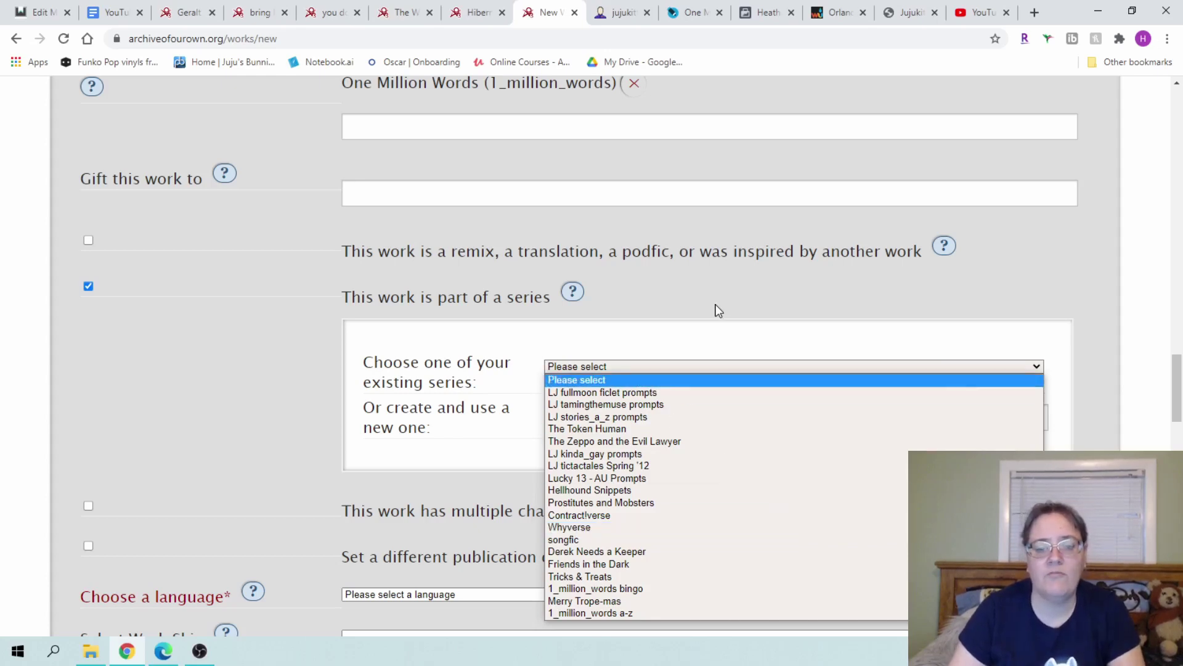
pyautogui.click(710, 338)
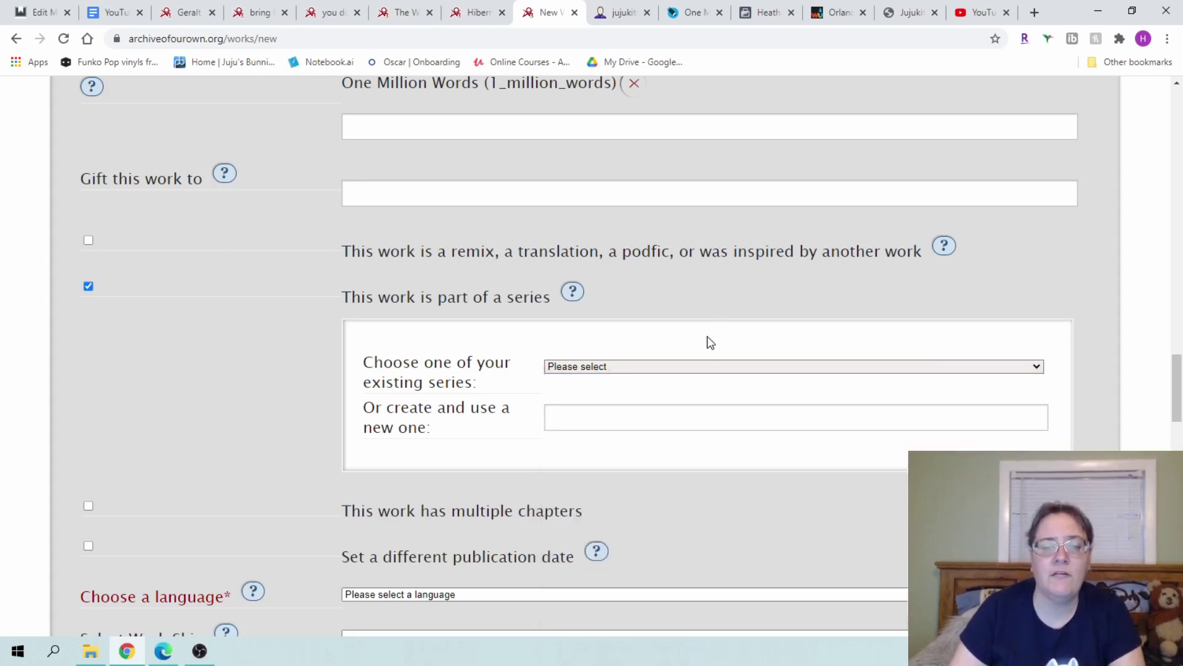
pyautogui.click(665, 421)
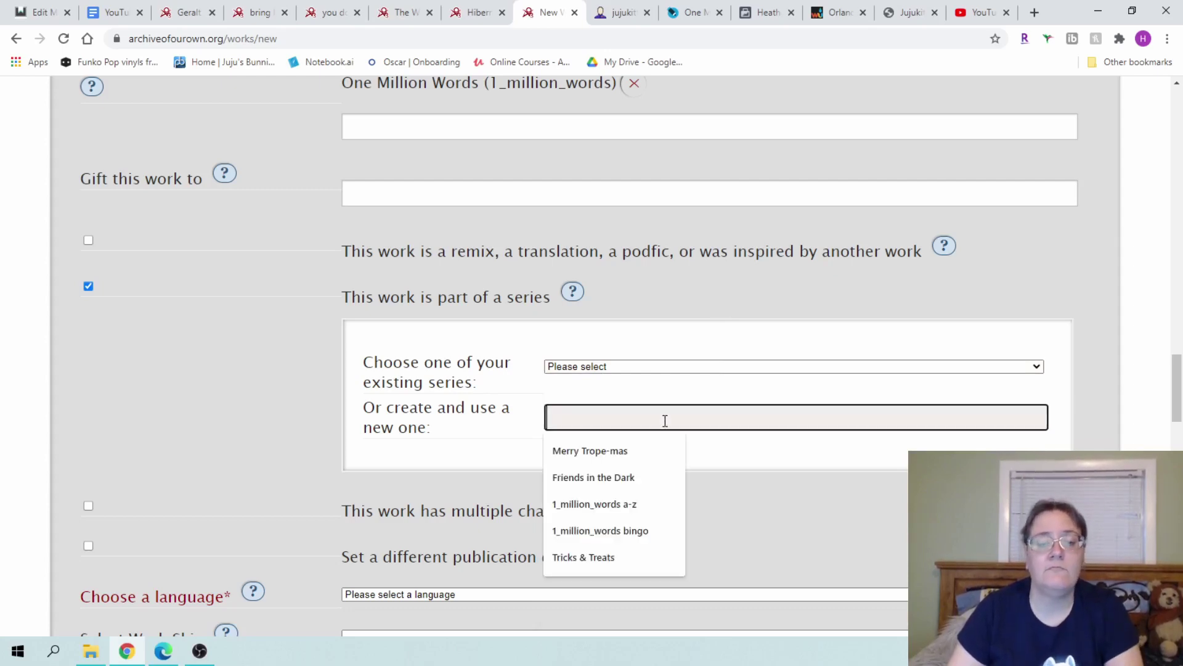
pyautogui.click(814, 468)
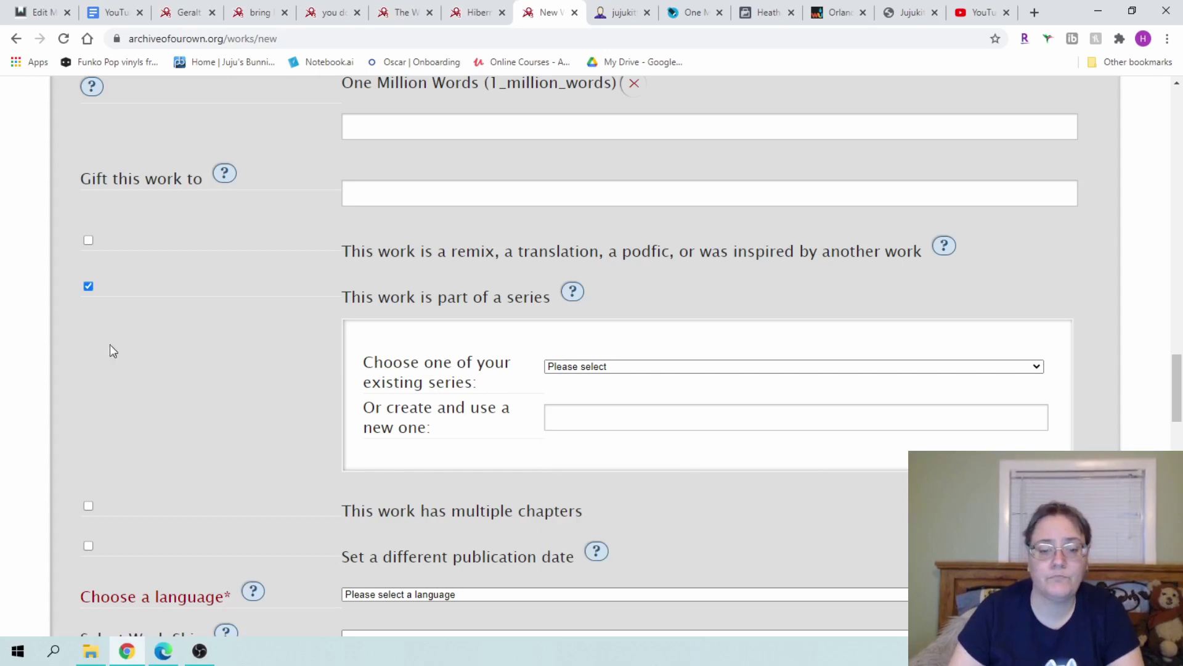
pyautogui.click(89, 286)
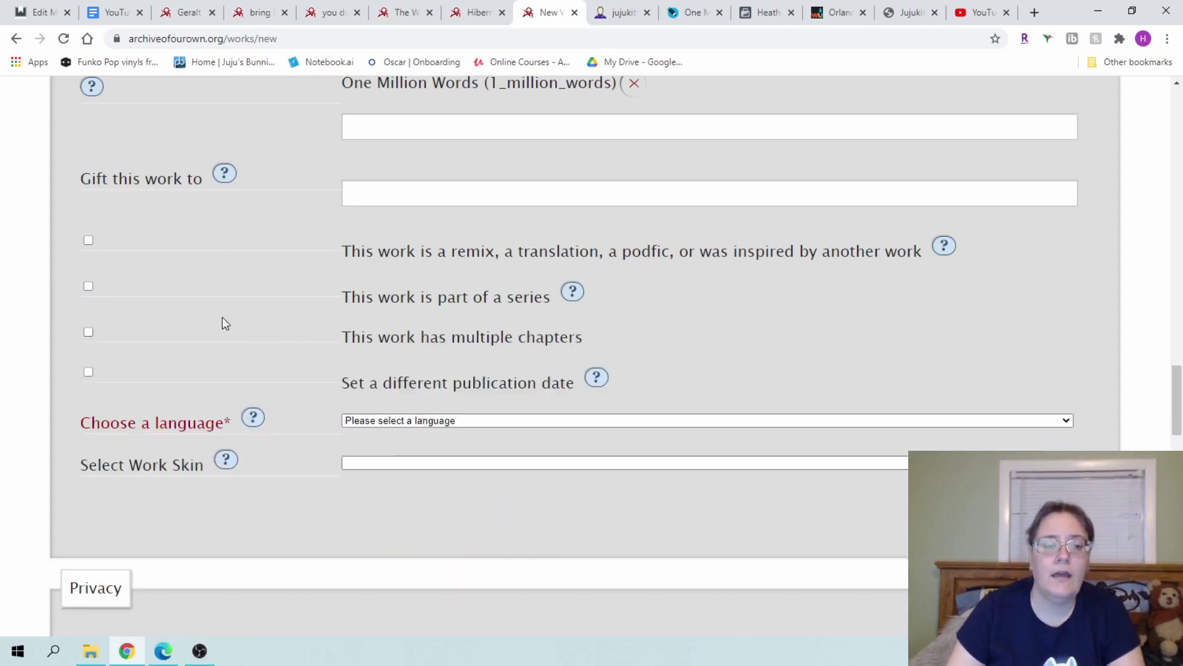
# Step: Try marking the work as having multiple chapters with a total of 5 and of 6, and turn the option off again
pyautogui.click(88, 333)
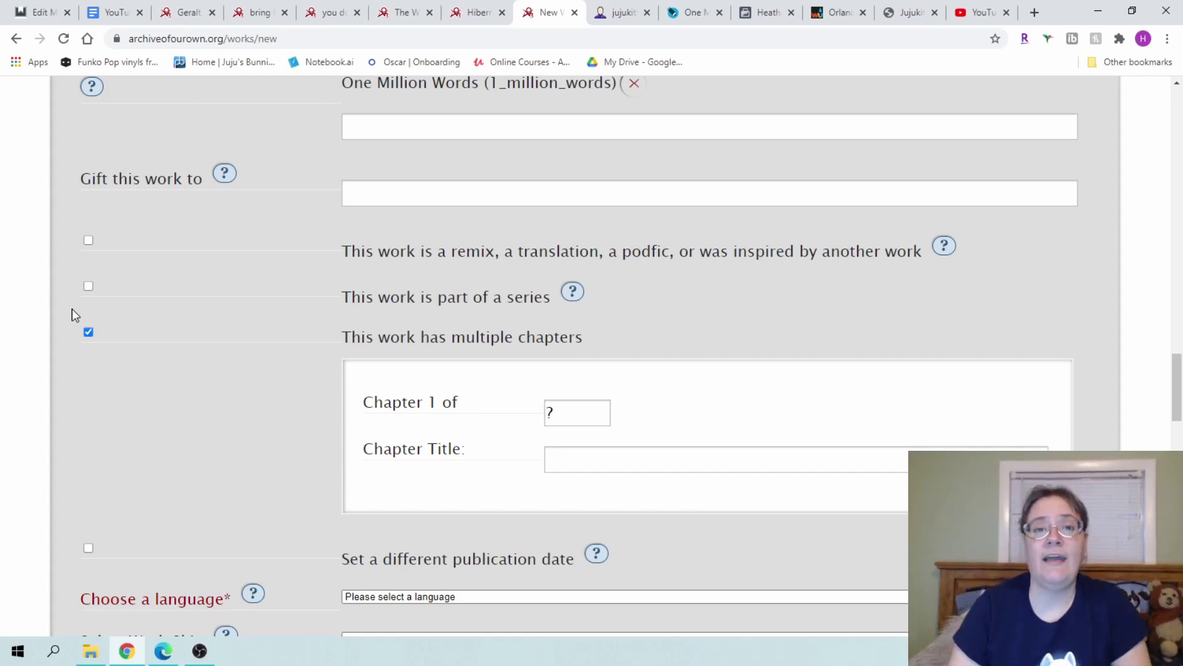
pyautogui.doubleClick(563, 409)
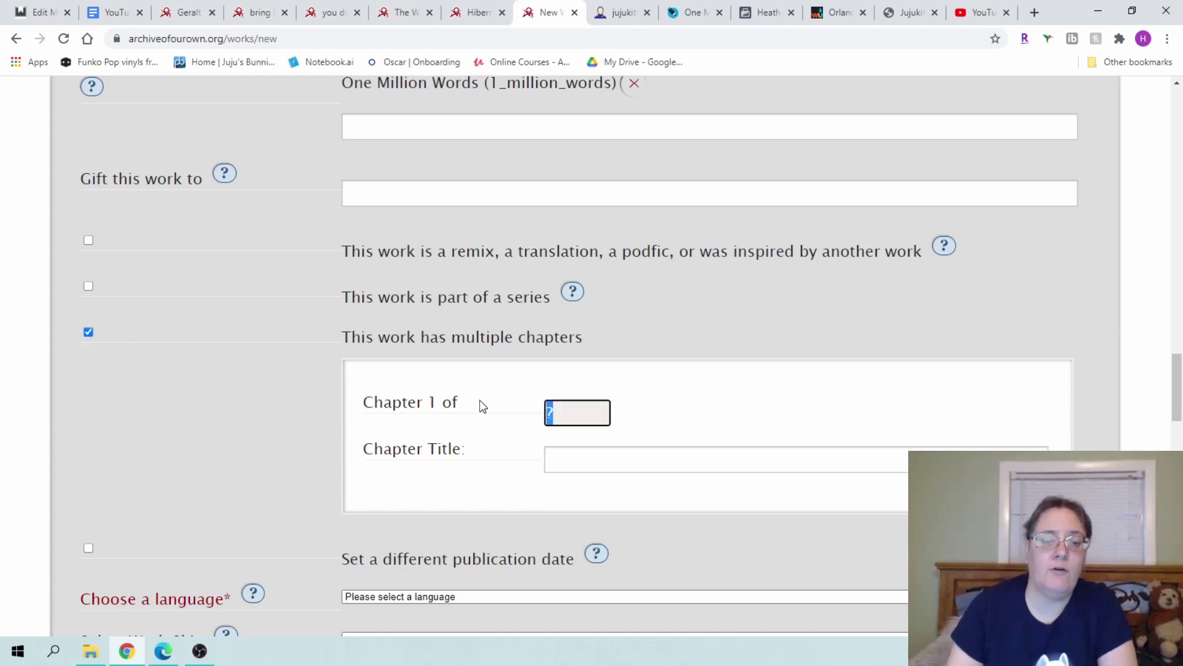
pyautogui.write('5')
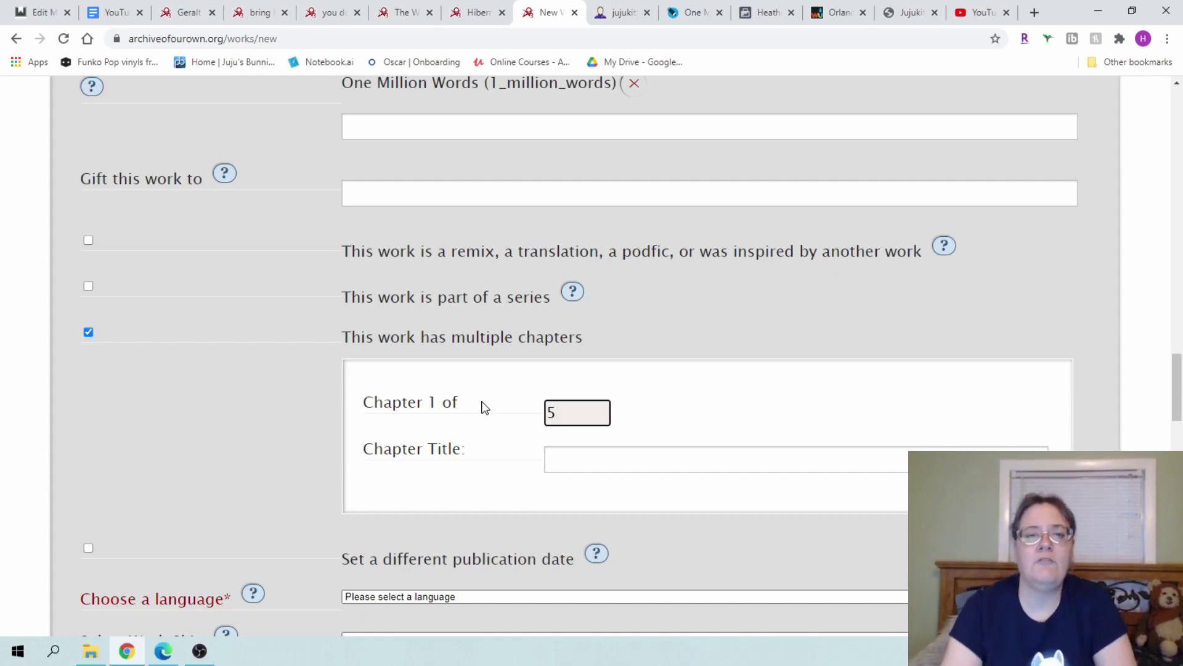
pyautogui.press('BackSpace')
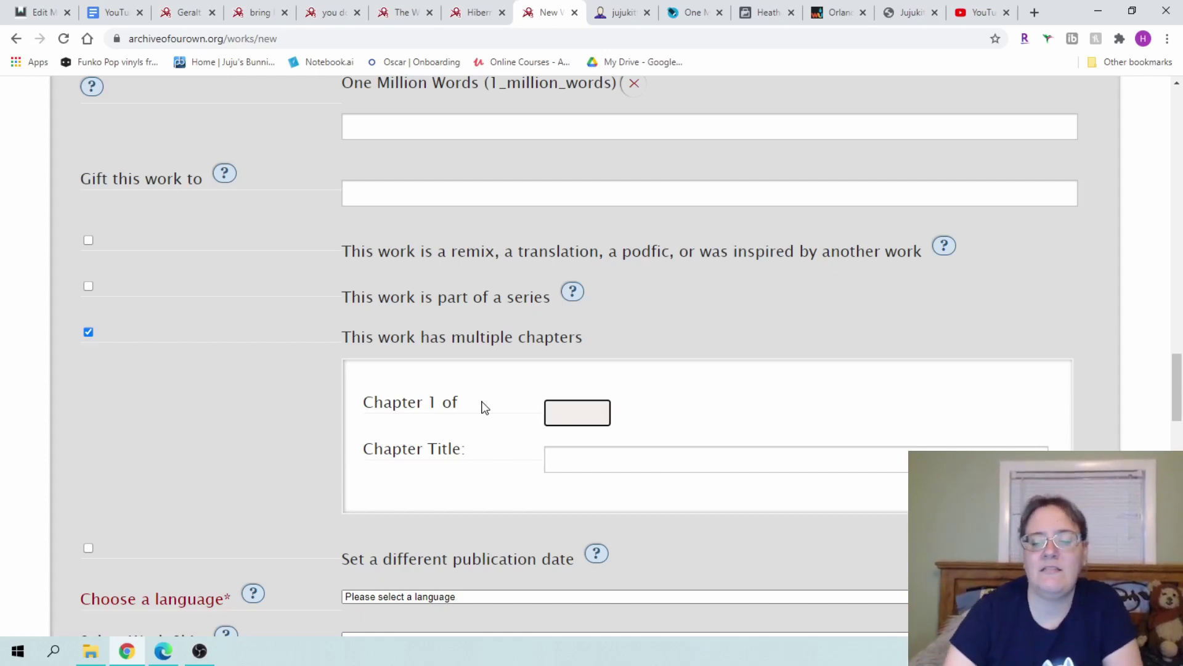
pyautogui.write('6')
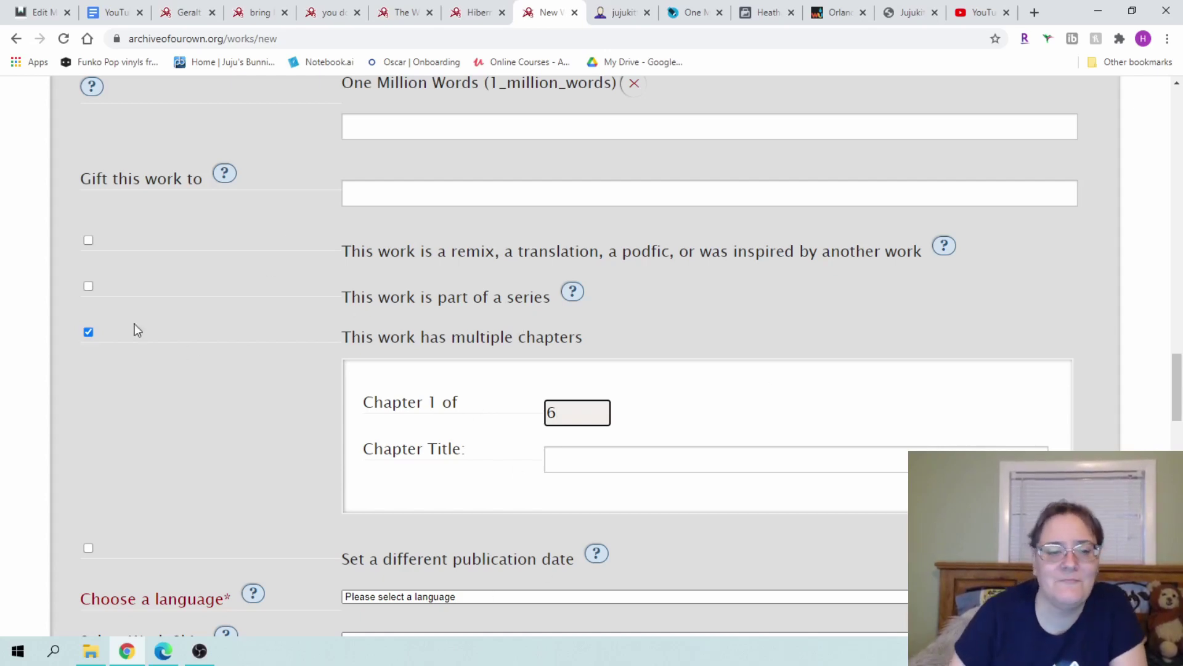
pyautogui.click(85, 334)
# Step: Look through the list of languages for the work and close it without choosing one
pyautogui.scroll(-3, 382, 255)
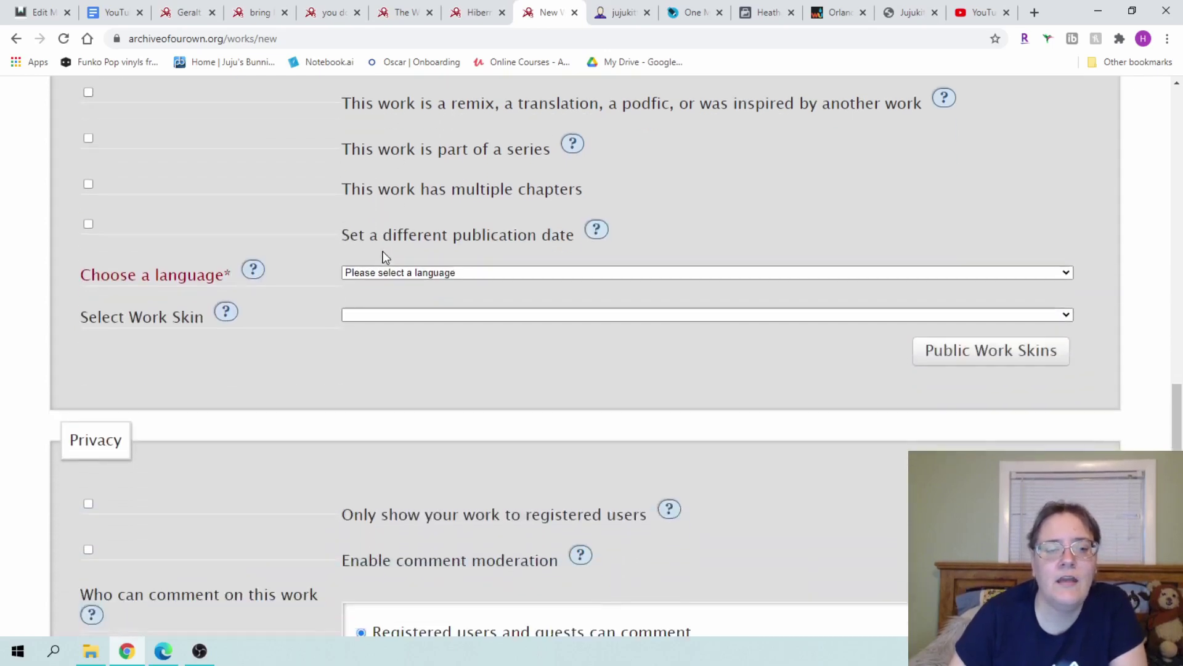
pyautogui.click(443, 273)
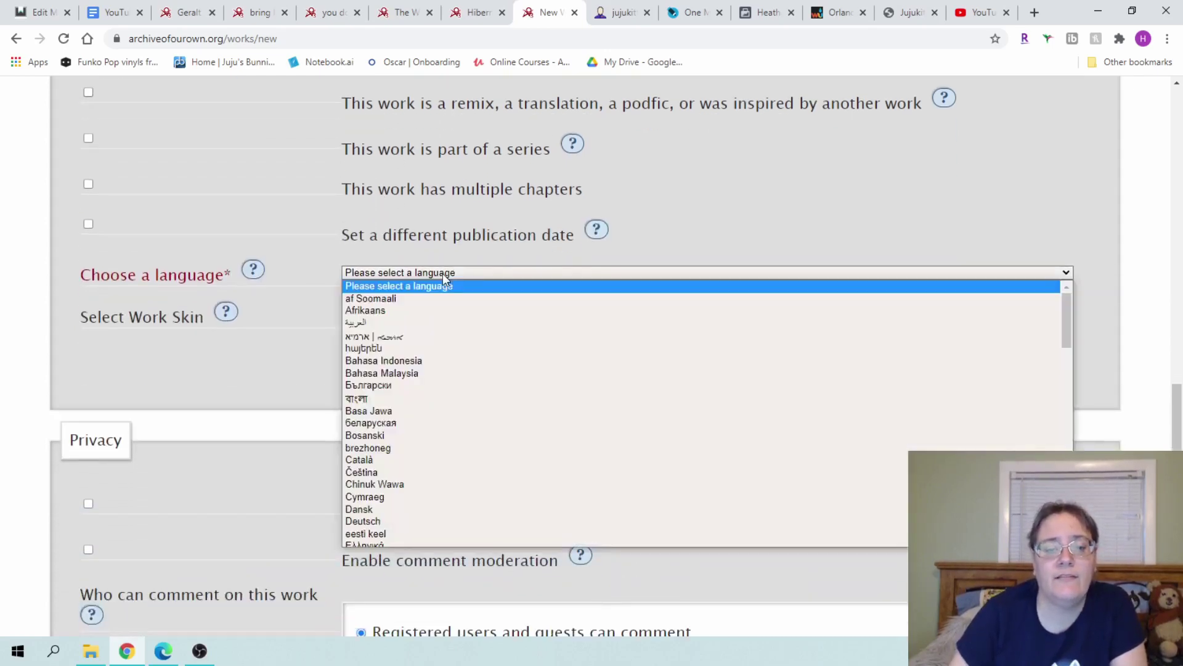
pyautogui.scroll(-7, 525, 347)
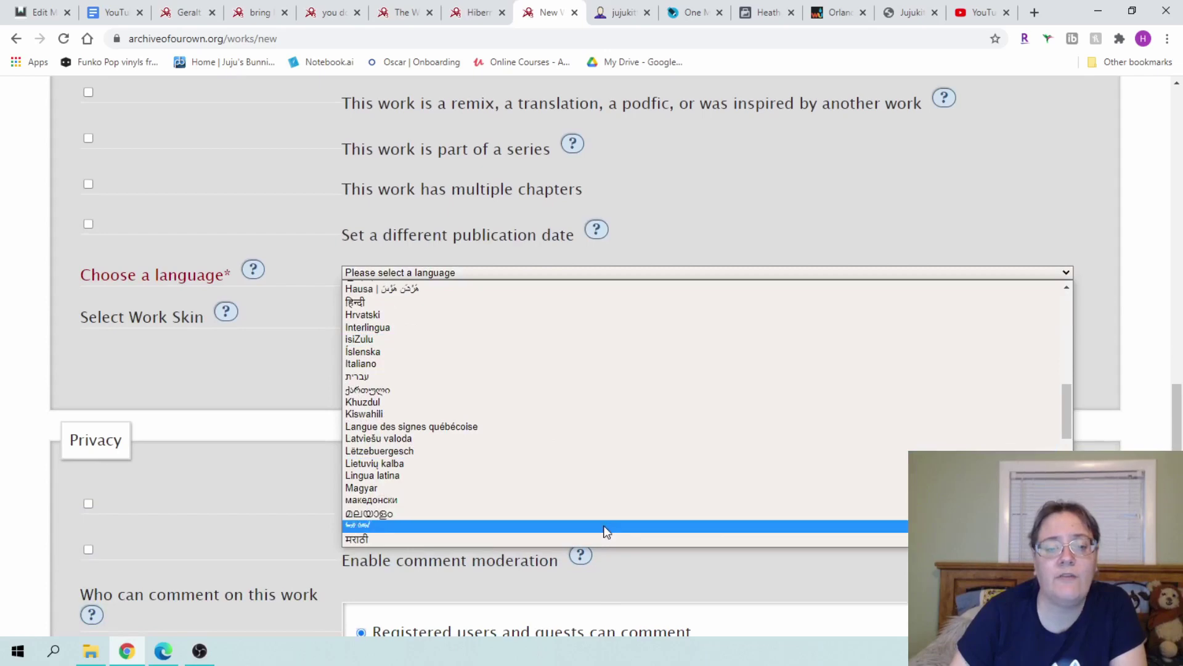
pyautogui.scroll(2, 606, 532)
pyautogui.scroll(2, 606, 532)
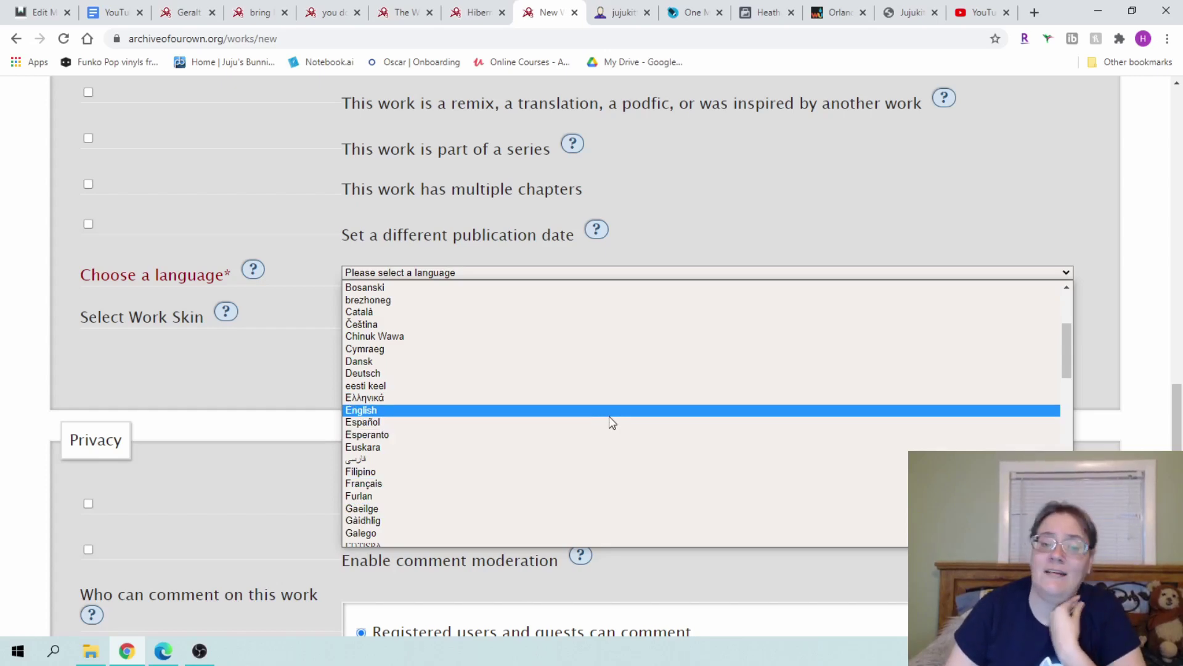
pyautogui.click(310, 241)
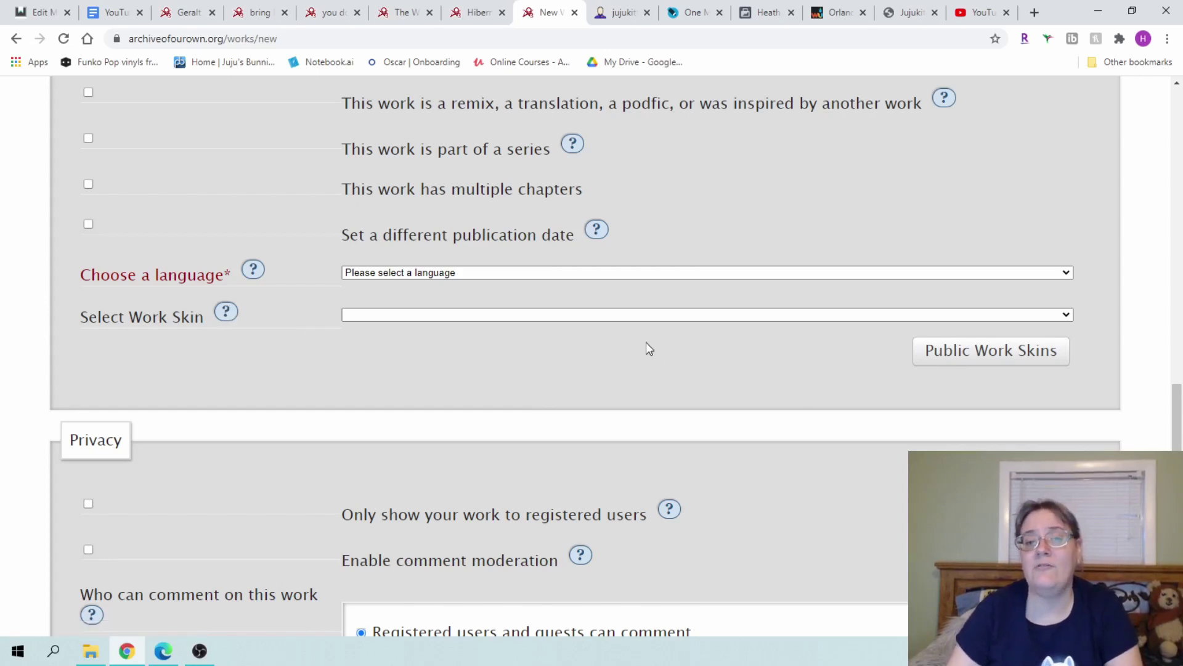
# Step: Review the privacy and comment settings, switching "Only show your work to registered users" on and off again
pyautogui.scroll(-3, 769, 370)
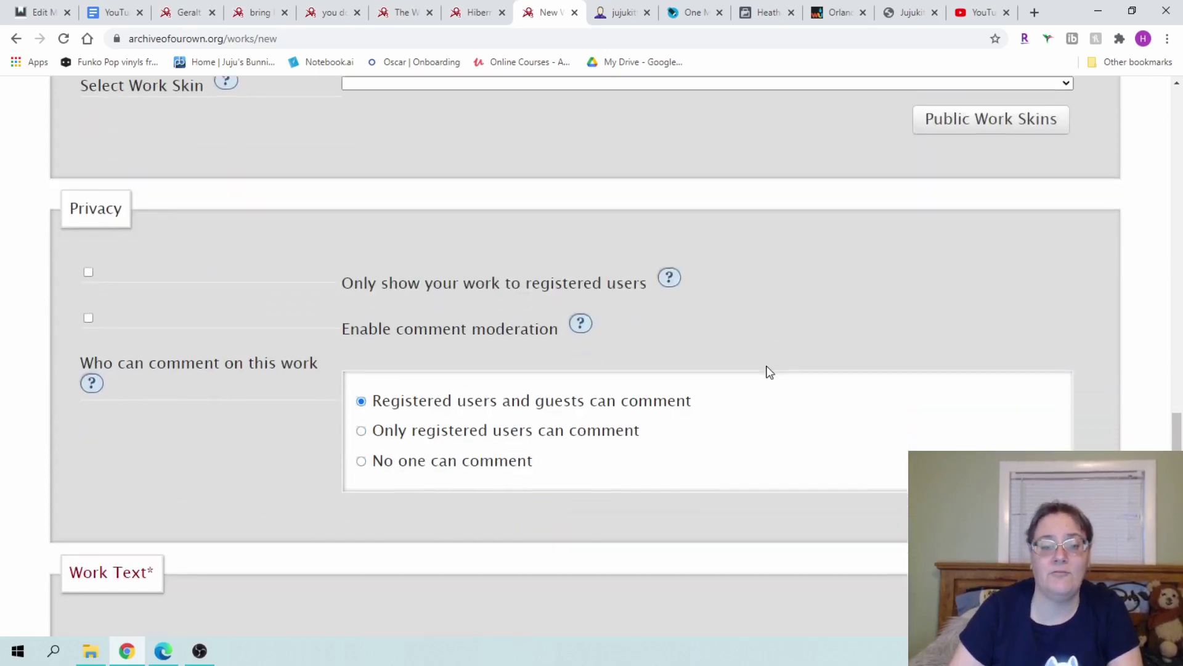
pyautogui.scroll(-1, 769, 370)
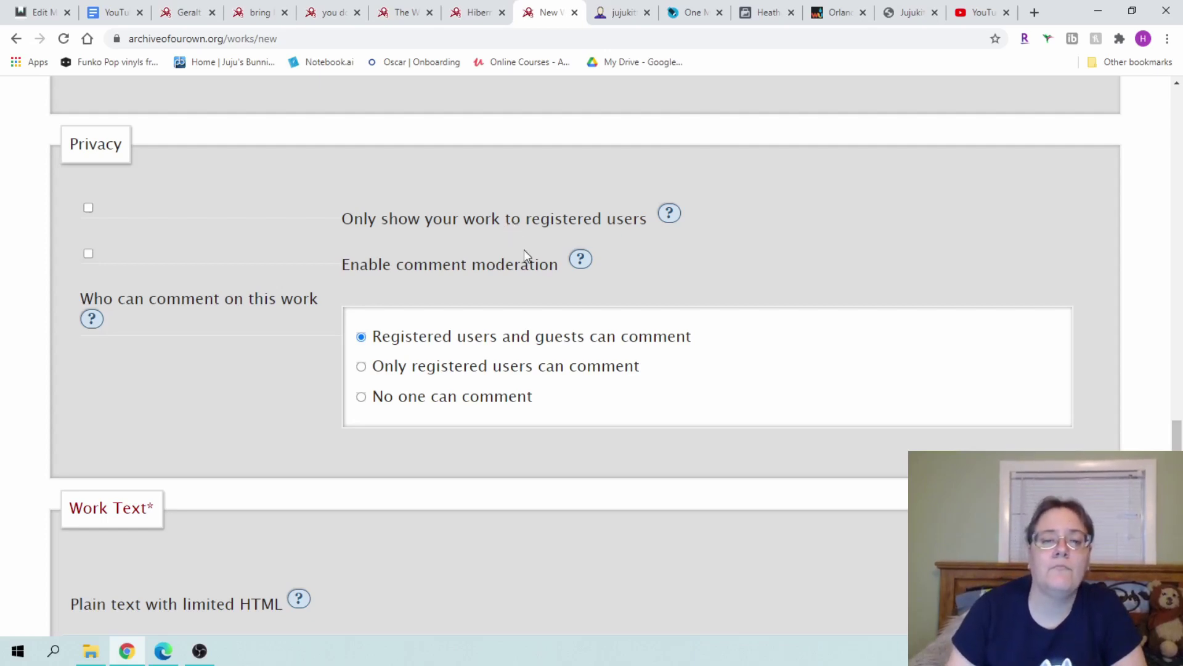
pyautogui.click(88, 207)
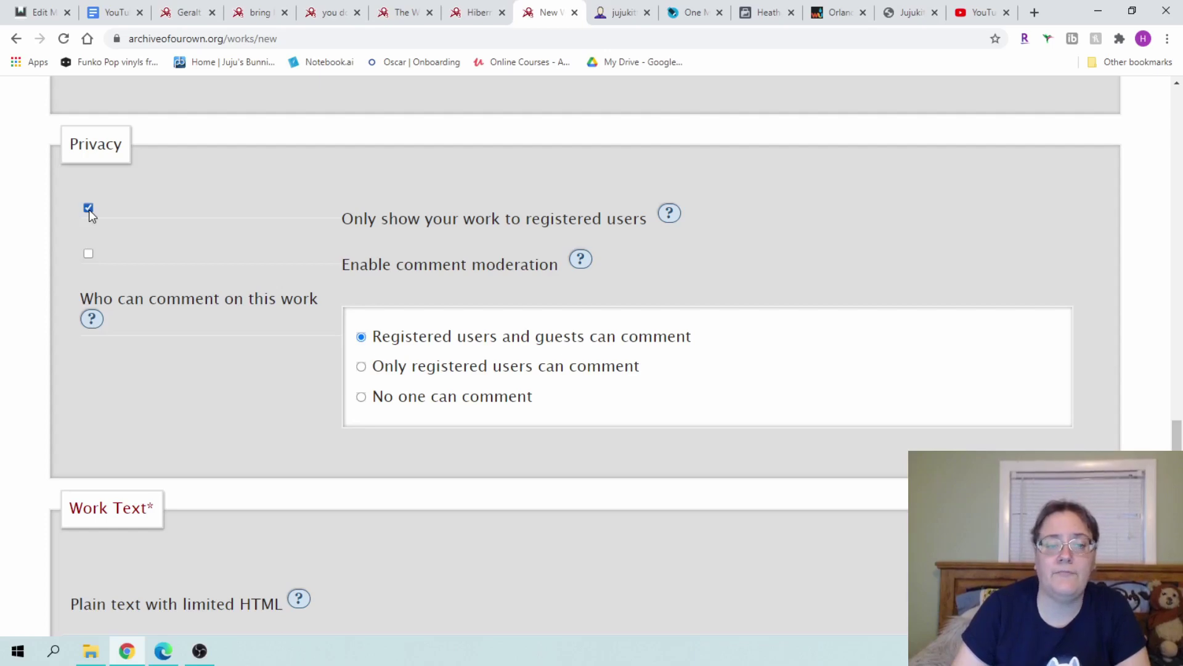
pyautogui.click(89, 208)
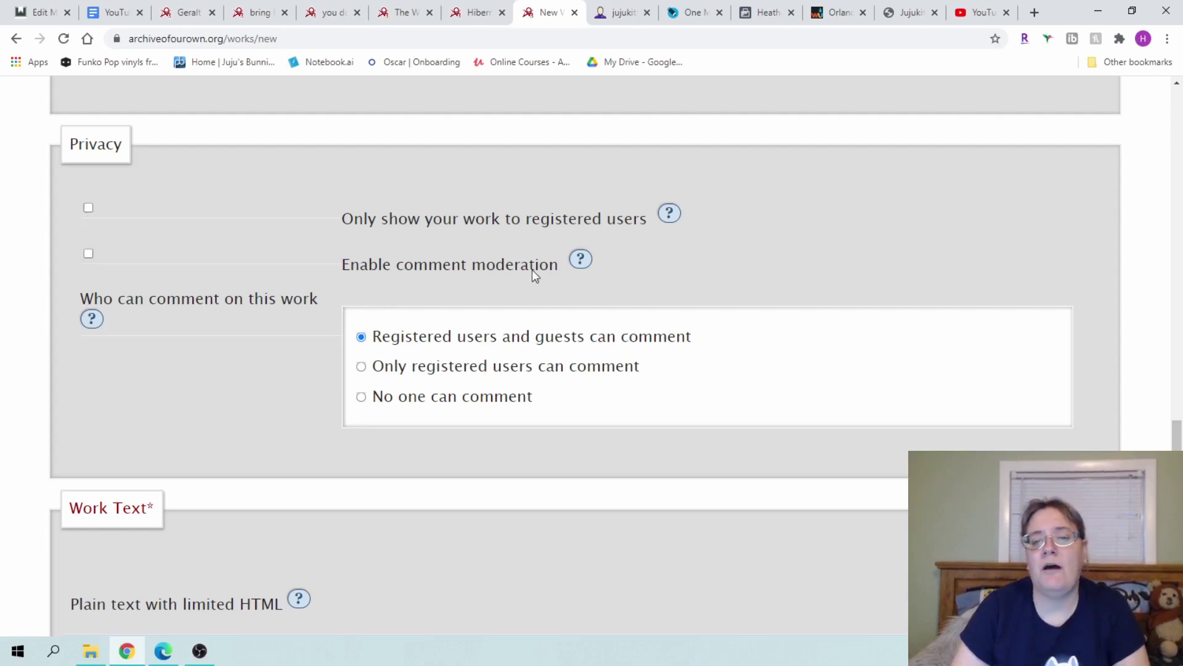
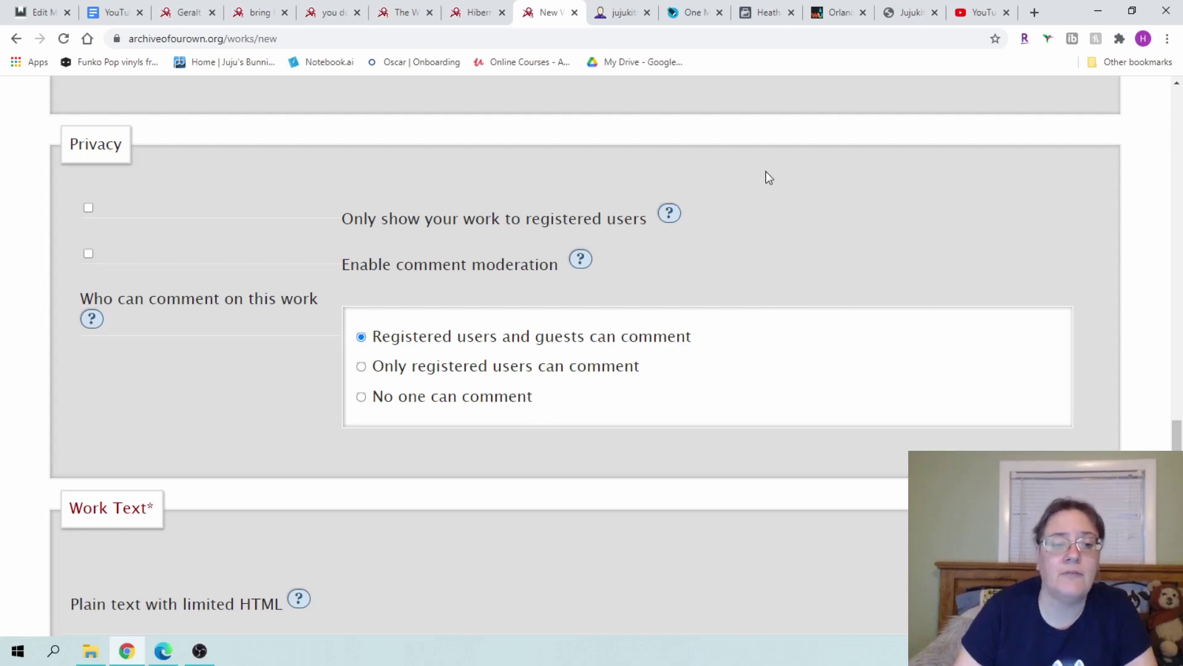
pyautogui.scroll(-1, 770, 174)
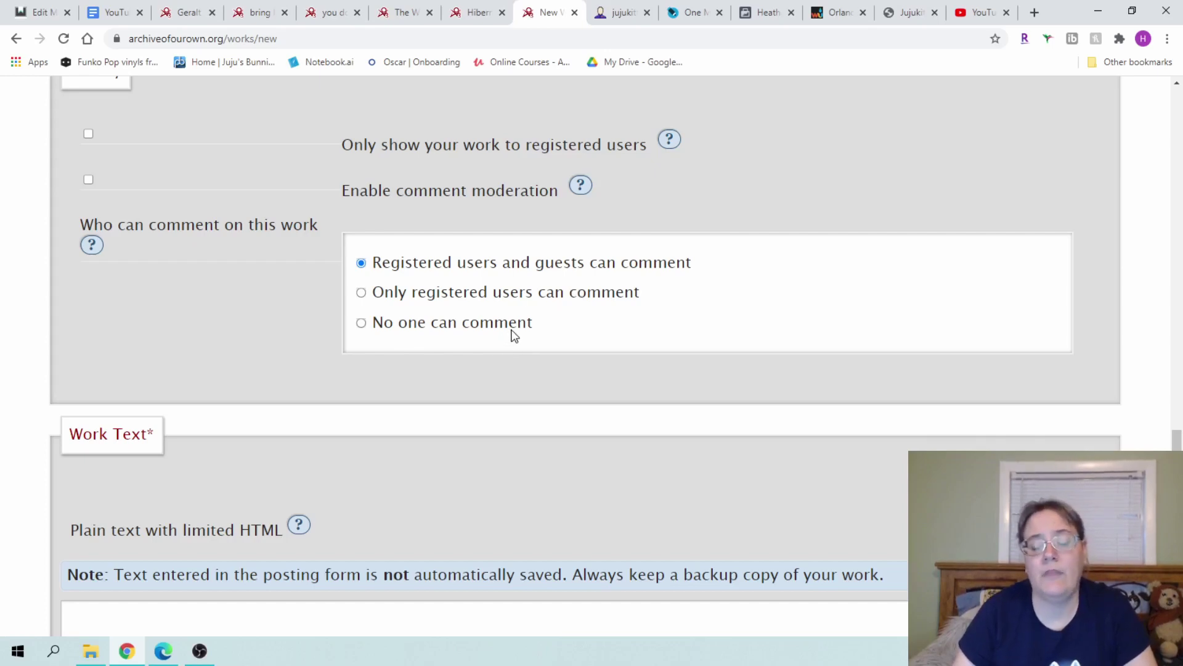
pyautogui.scroll(-1, 903, 336)
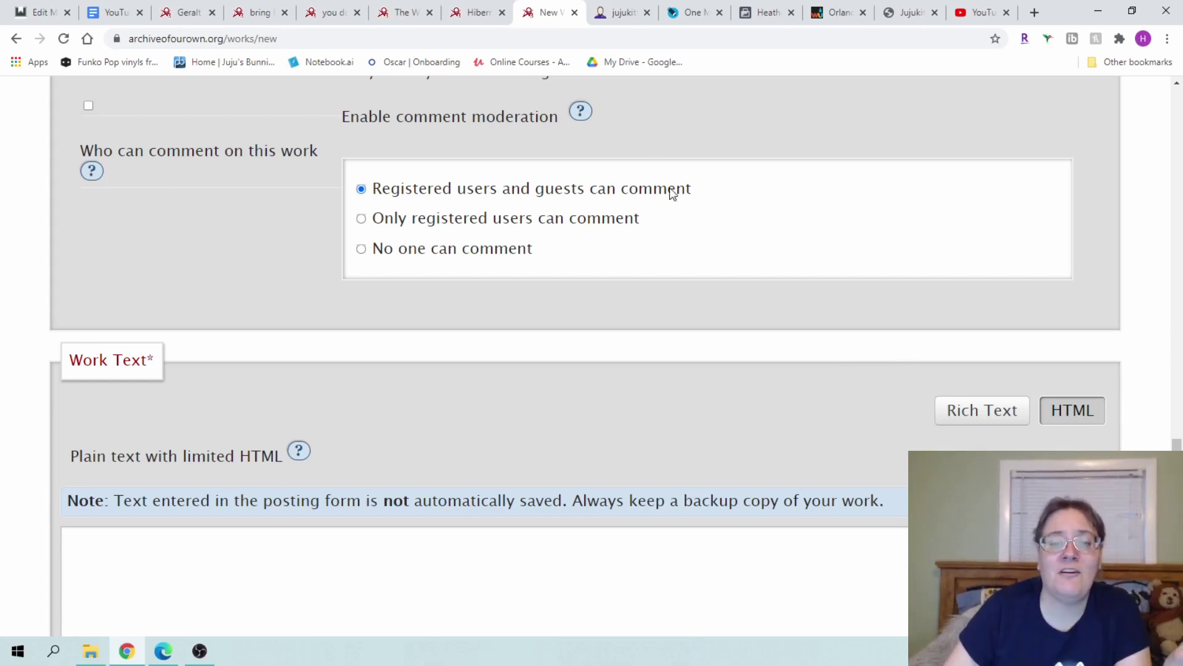
# Step: Switch the Work Text editor from HTML to Rich Text and place the cursor in the empty text area
pyautogui.scroll(-1, 1157, 257)
pyautogui.scroll(-2, 1155, 257)
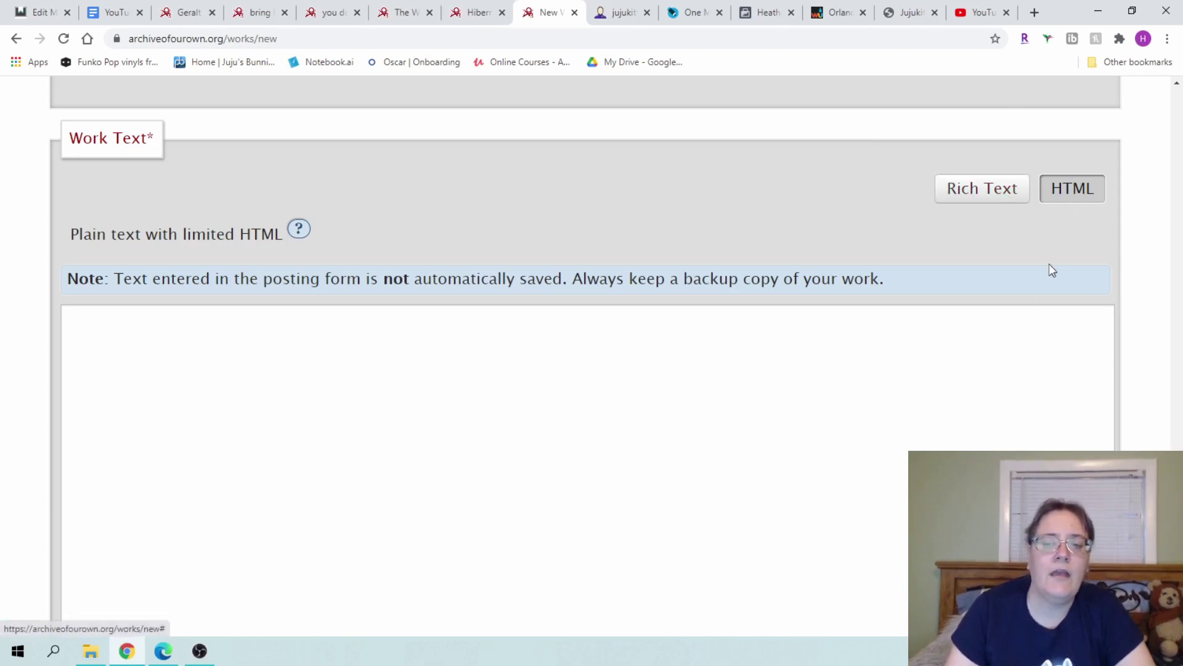
pyautogui.click(843, 382)
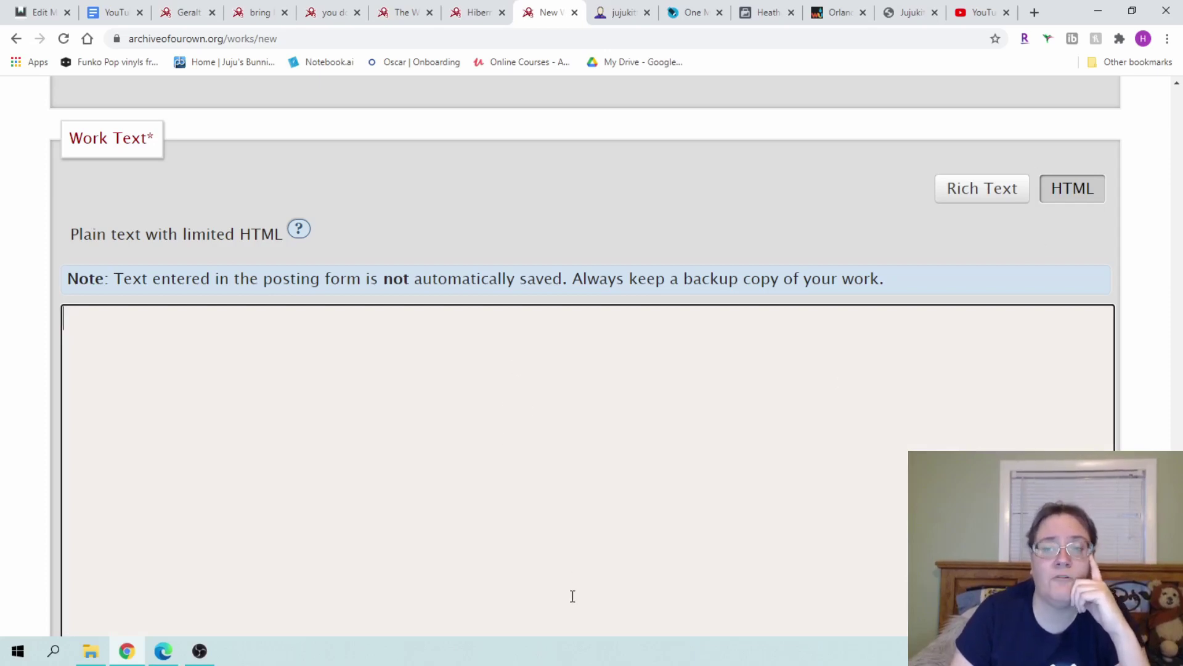
pyautogui.click(982, 197)
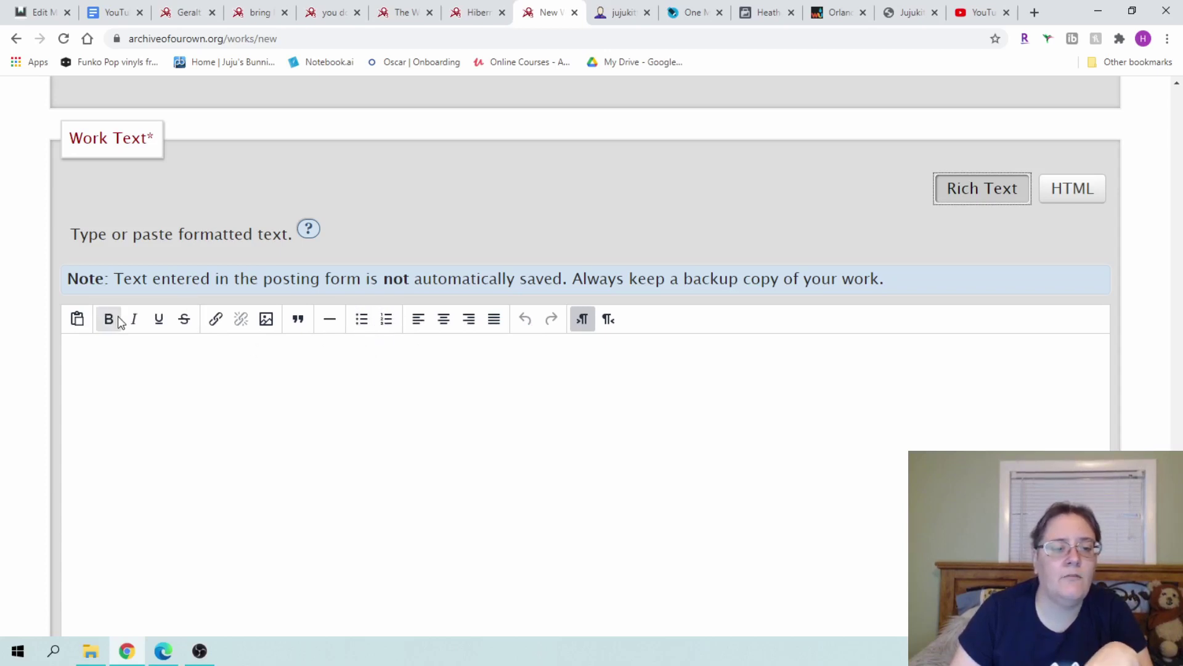
pyautogui.click(166, 360)
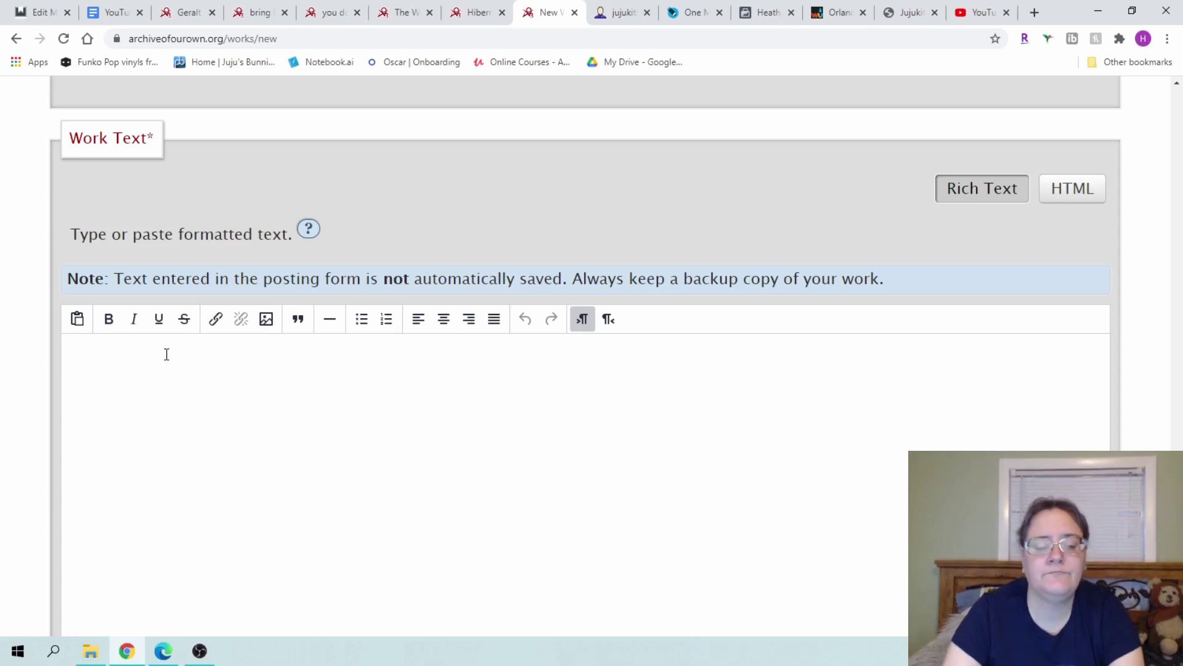
# Step: Enter "bold bold bold" in the work text and make the line bold
pyautogui.write('bold bold bold')
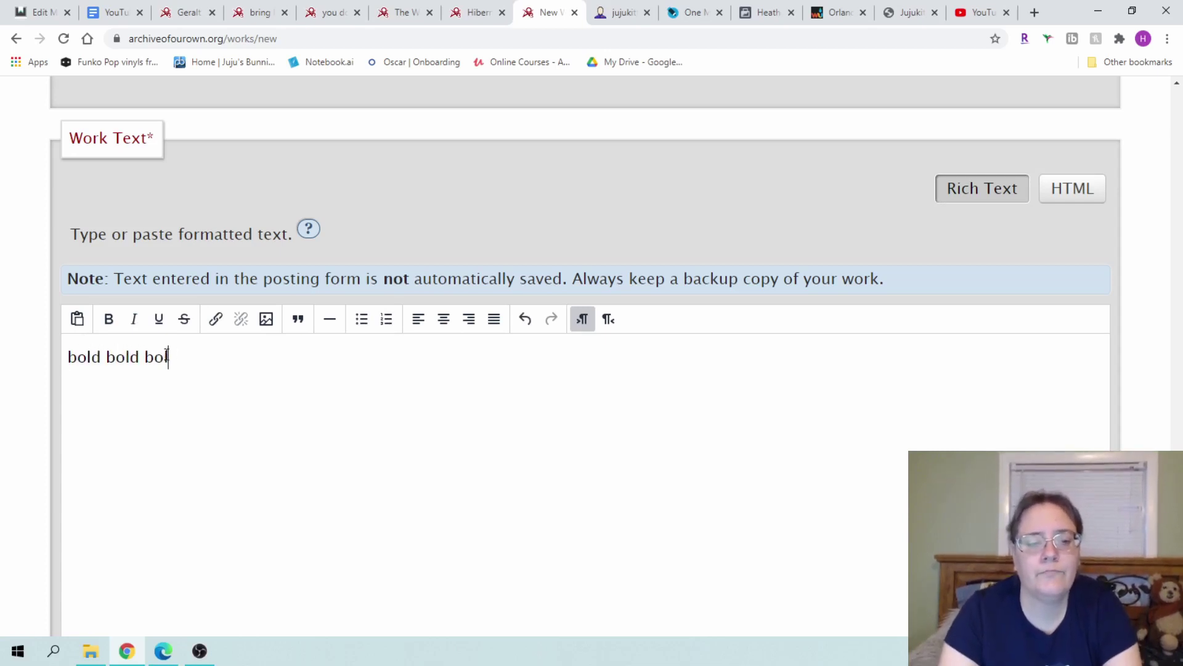
pyautogui.moveTo(199, 372); pyautogui.dragTo(31, 372)
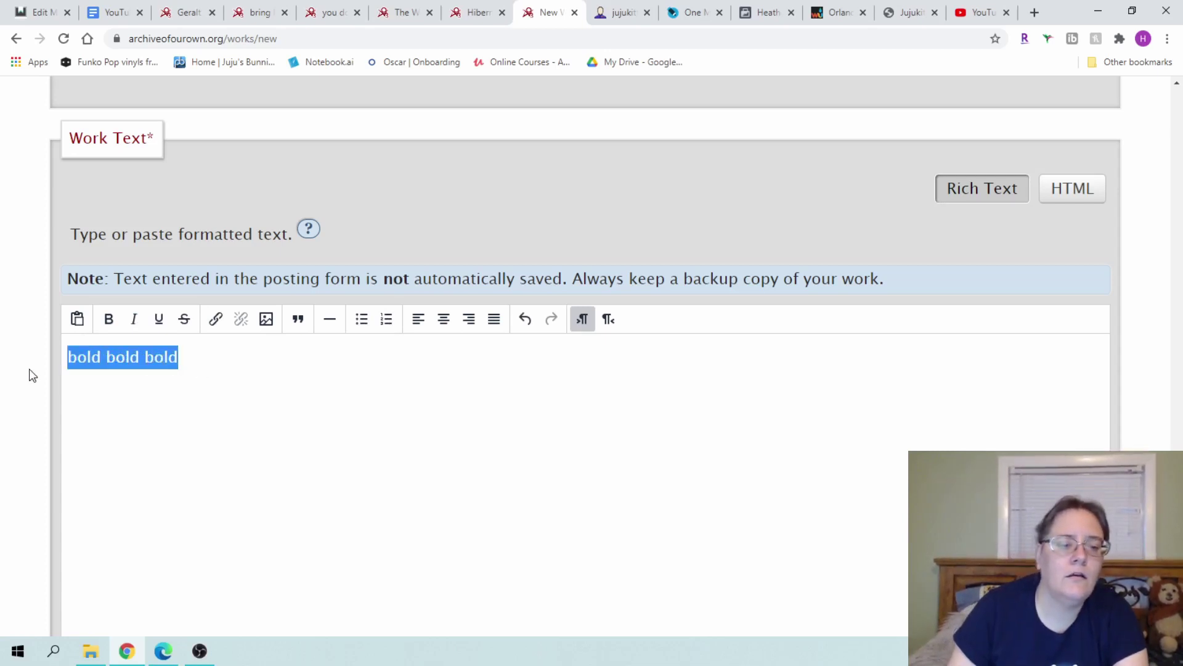
pyautogui.click(121, 315)
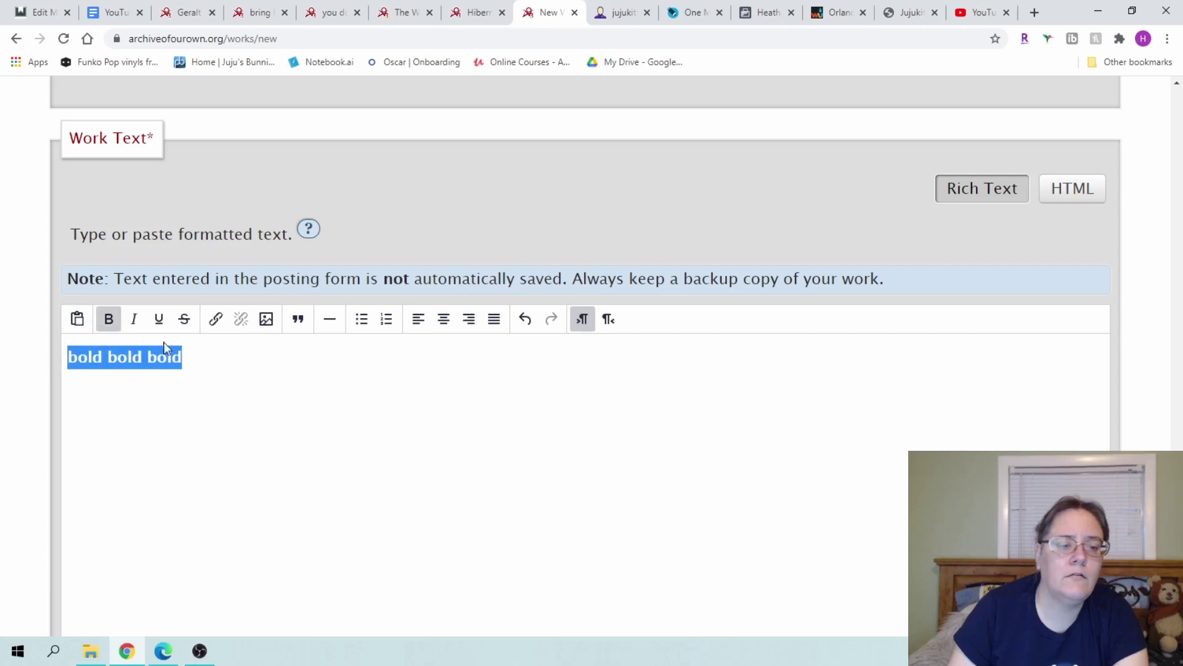
pyautogui.click(212, 351)
# Step: Add a second line reading "yes yes yes" below the bold text and italicise it
pyautogui.press('Return')
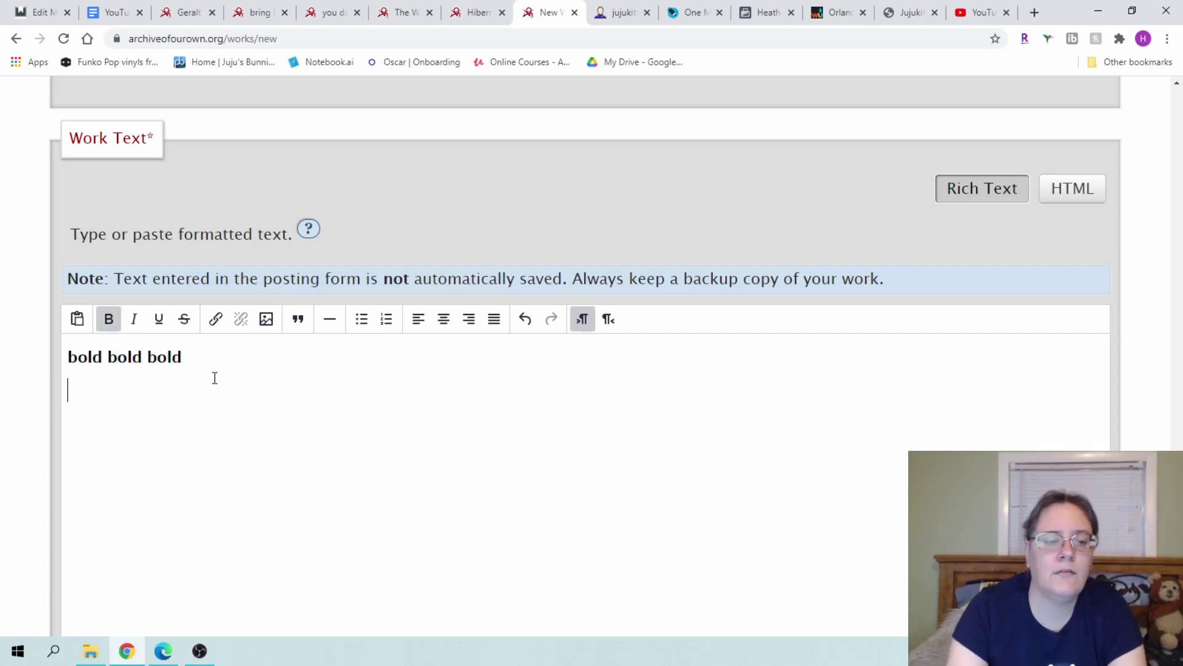
pyautogui.write('yes yes yes')
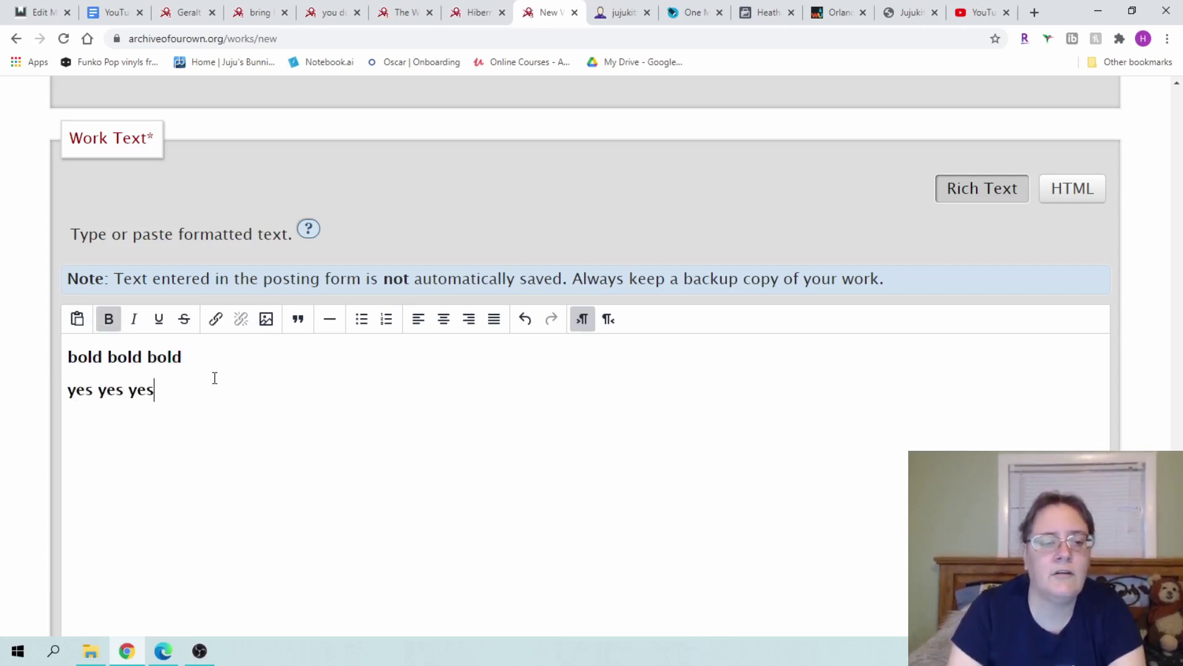
pyautogui.moveTo(197, 382); pyautogui.dragTo(63, 378)
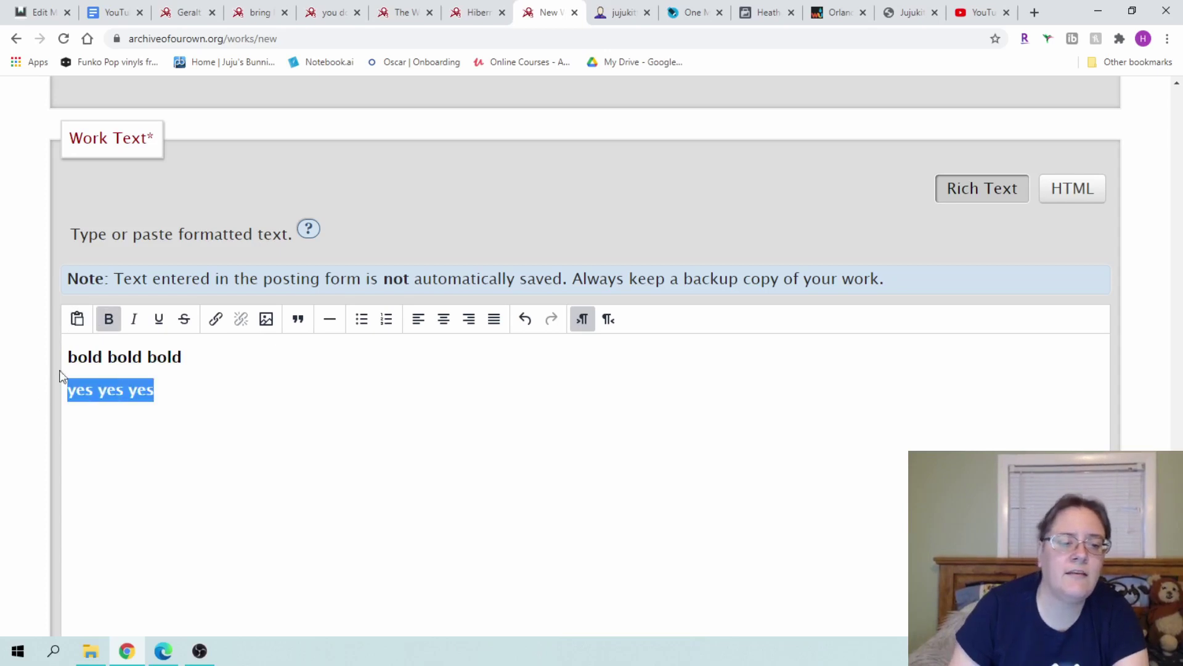
pyautogui.click(133, 318)
pyautogui.click(208, 404)
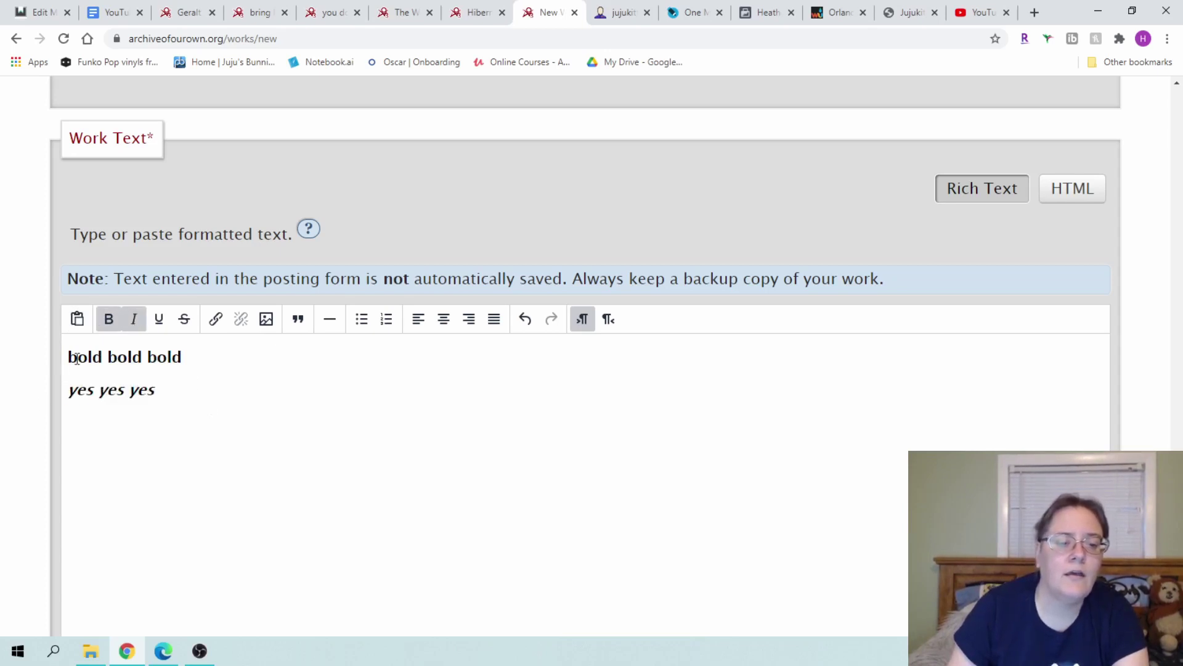
# Step: Copy both formatted lines of the work text and clear the selection
pyautogui.moveTo(151, 388); pyautogui.dragTo(60, 357)
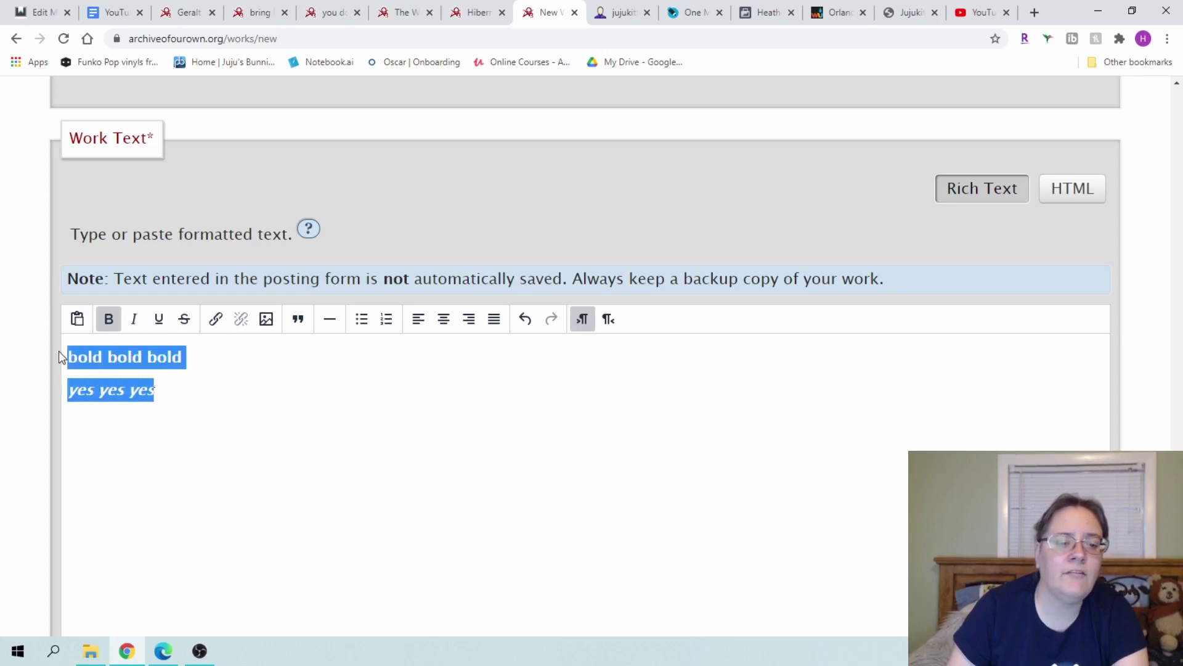
pyautogui.rightClick(83, 356)
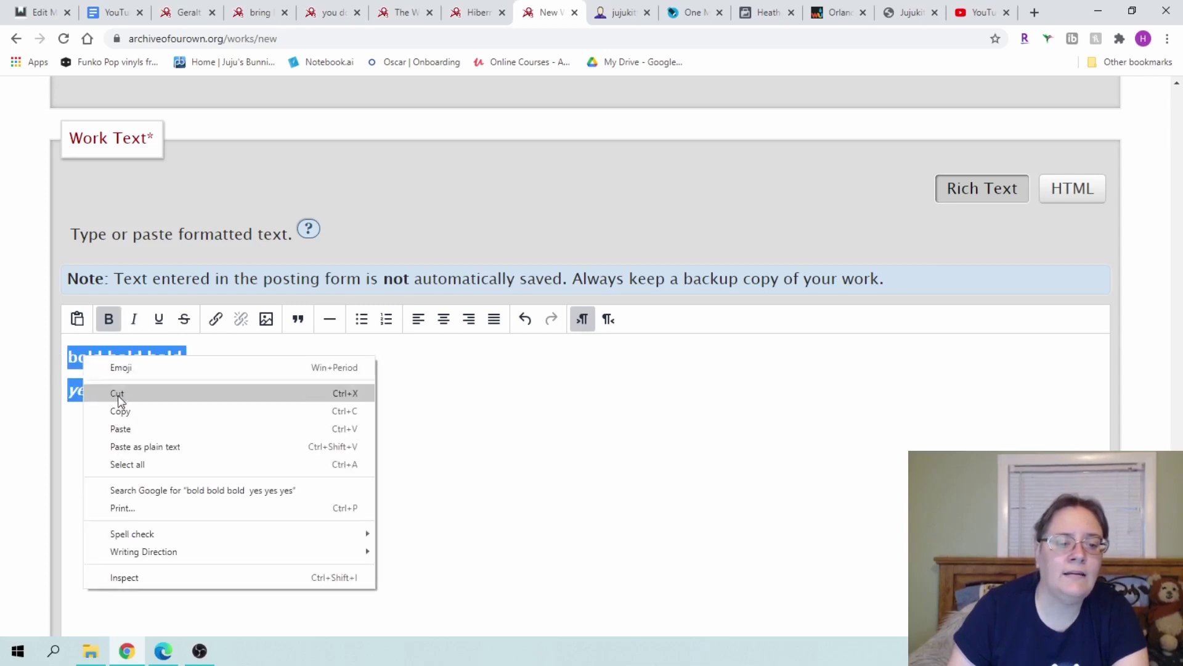
pyautogui.click(150, 410)
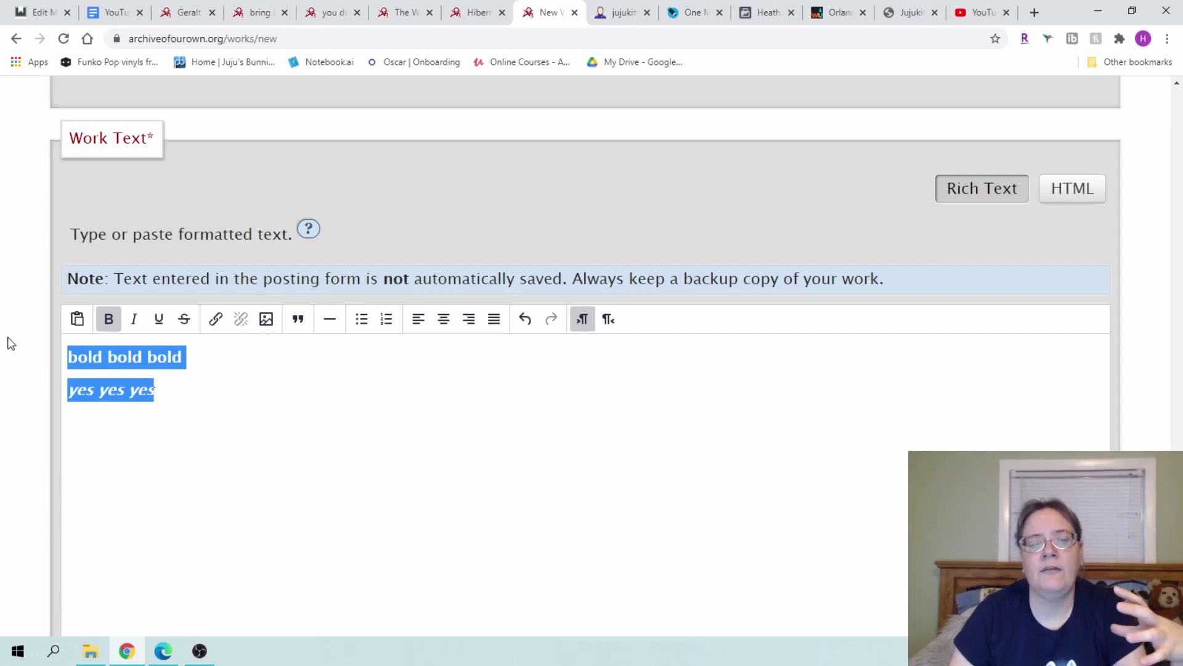
pyautogui.click(77, 358)
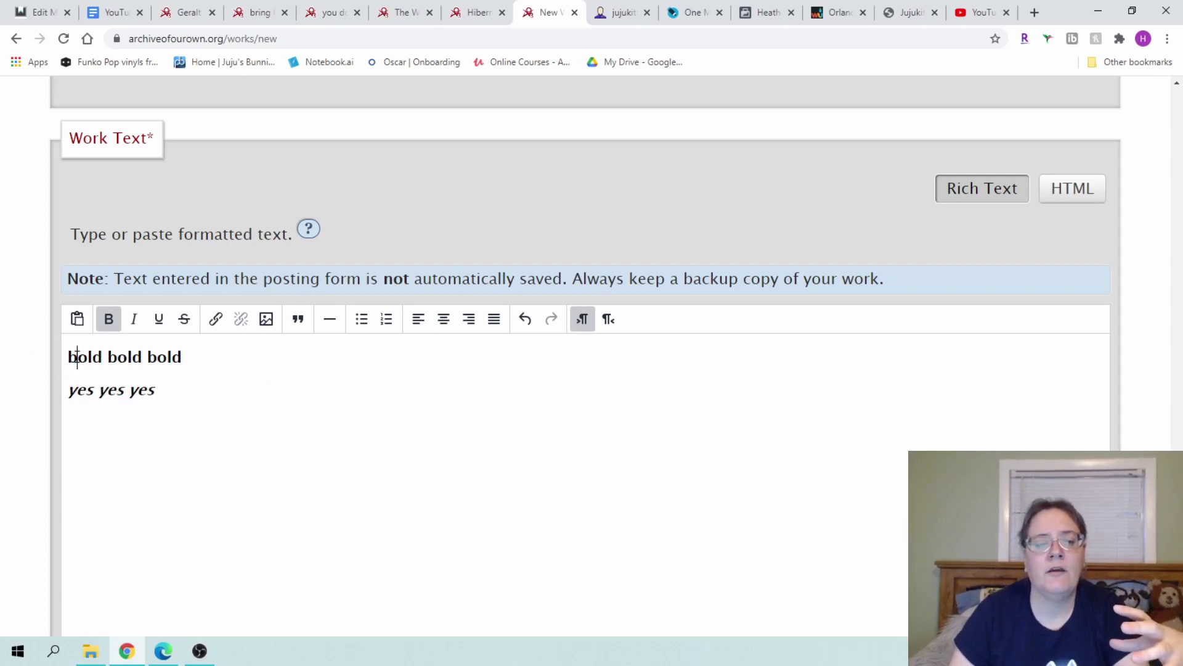
# Step: Insert two lines above "bold bold bold" and enter "Title" on the first one
pyautogui.click(197, 380)
pyautogui.press('Return')
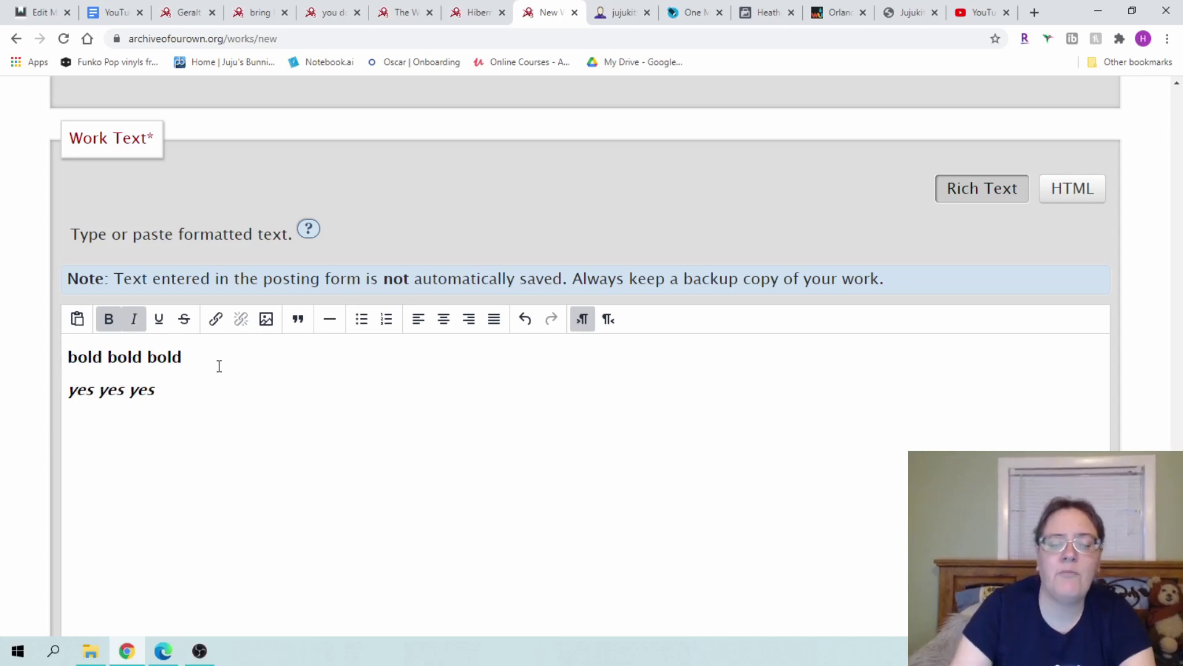
pyautogui.press('Up')
pyautogui.press('Up')
pyautogui.press('Return')
pyautogui.press('Return')
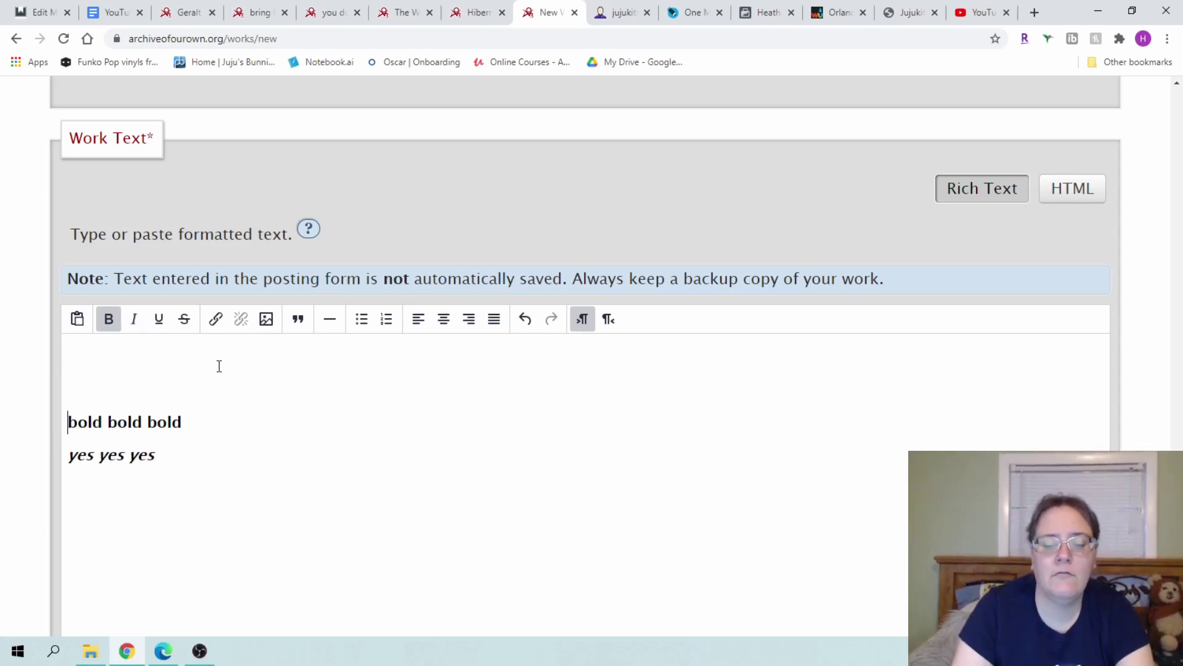
pyautogui.press('Up')
pyautogui.press('Up')
pyautogui.write('Ti')
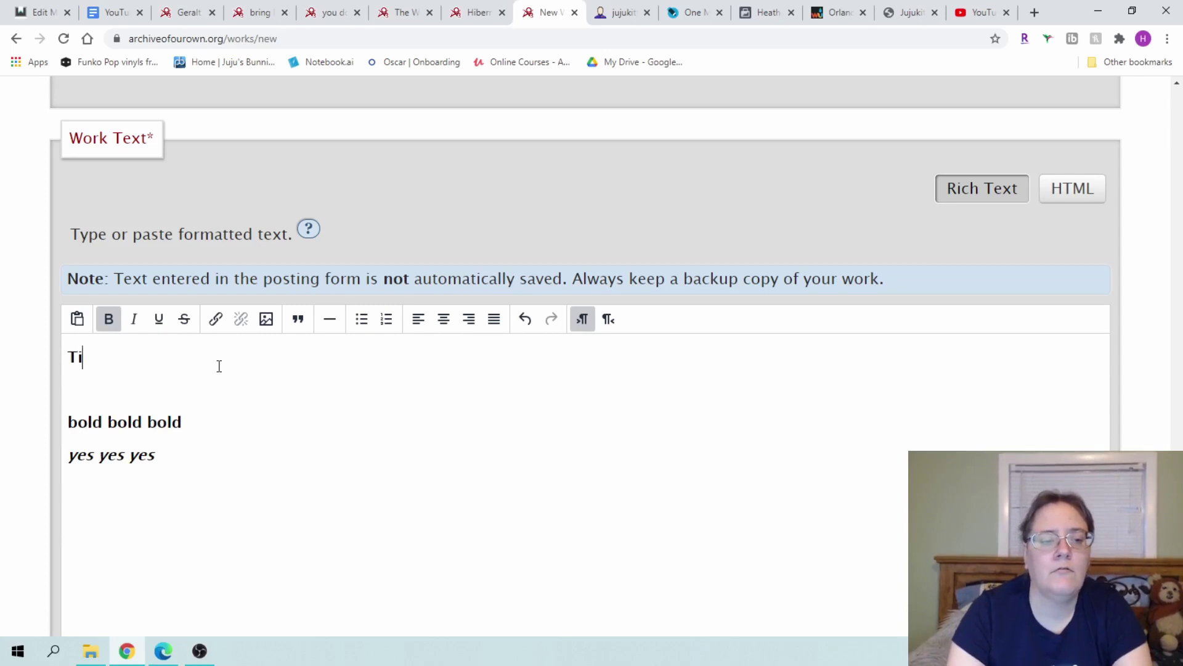
pyautogui.write('tle')
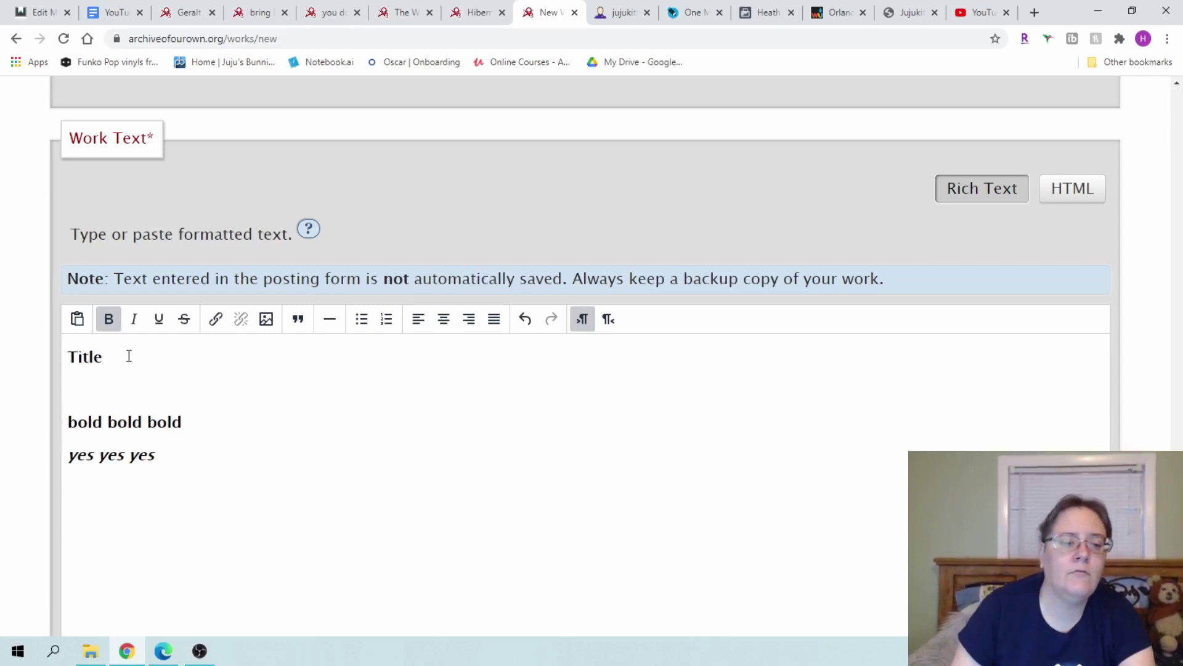
# Step: Centre the "Title" line, leaving the lines below it left-aligned
pyautogui.moveTo(128, 356); pyautogui.dragTo(7, 377)
pyautogui.click(442, 321)
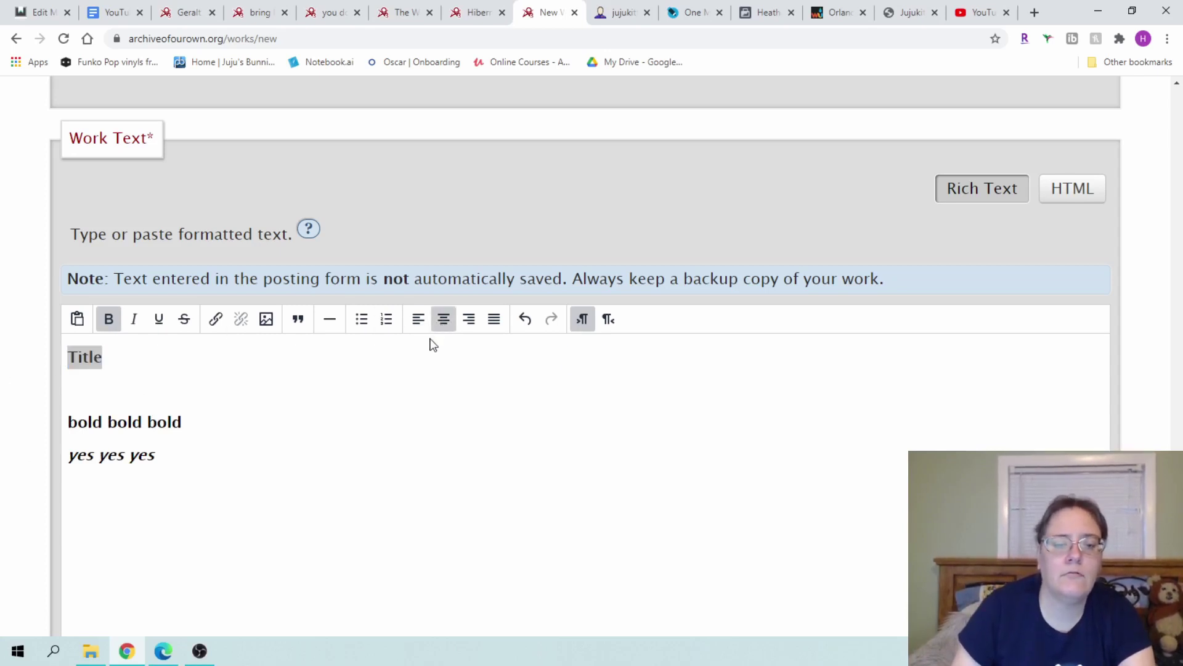
pyautogui.click(553, 407)
pyautogui.moveTo(574, 481); pyautogui.dragTo(178, 288)
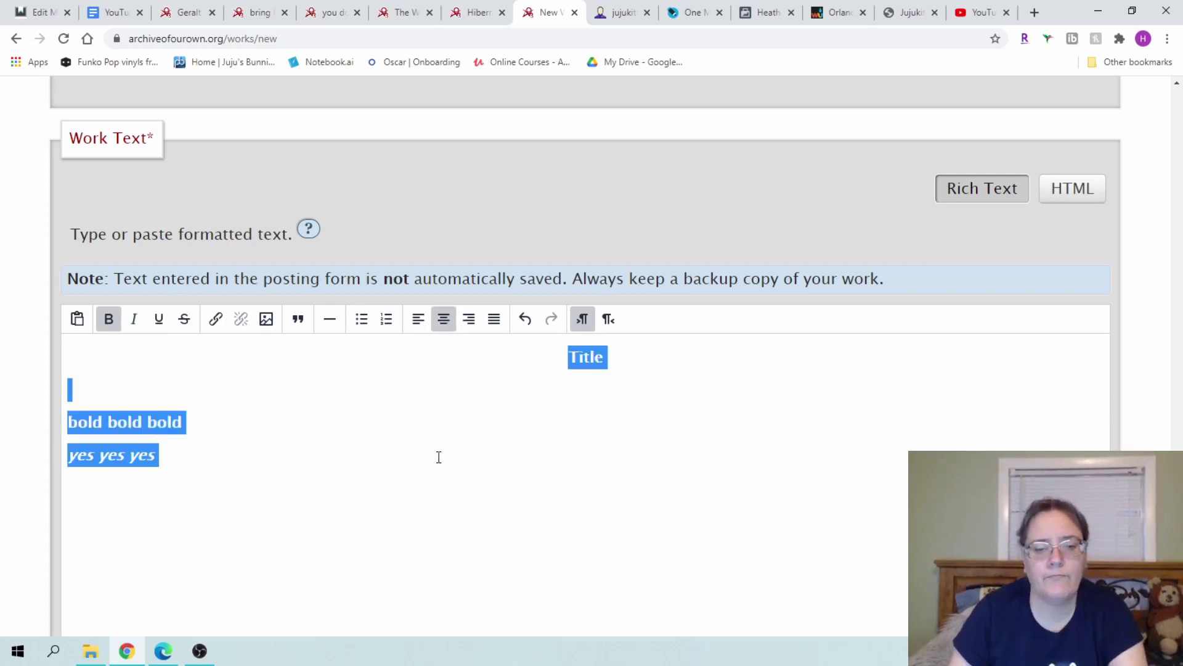
pyautogui.click(625, 424)
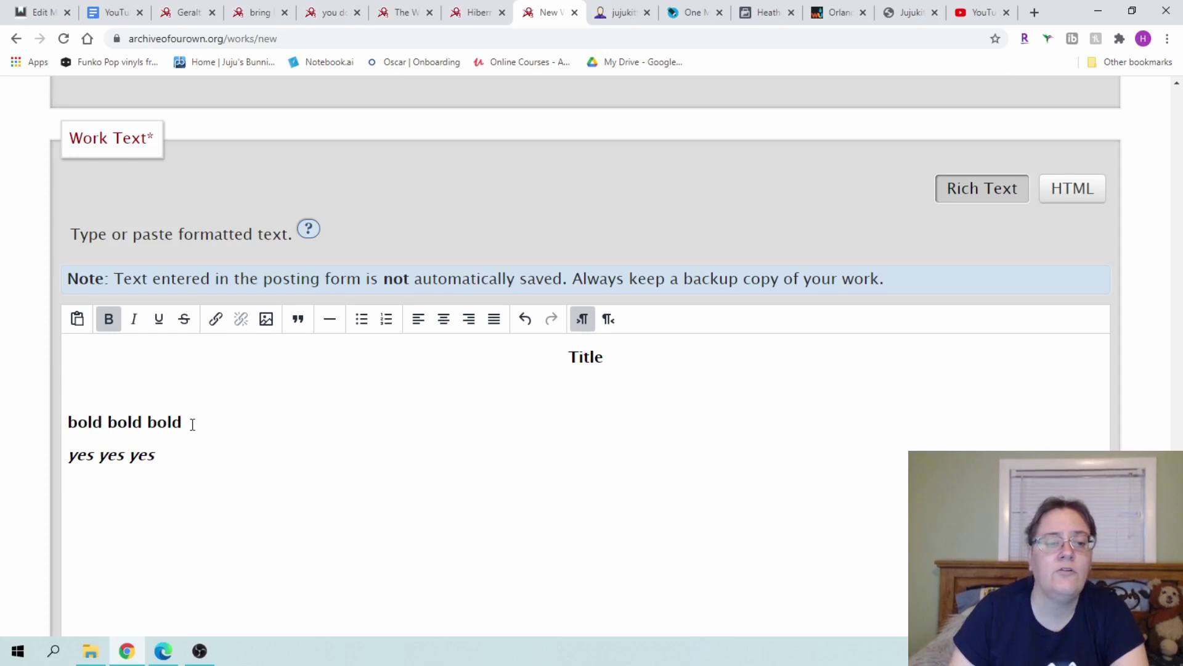
# Step: Remove the bold formatting from the "yes yes yes" line, keeping it italic
pyautogui.click(166, 453)
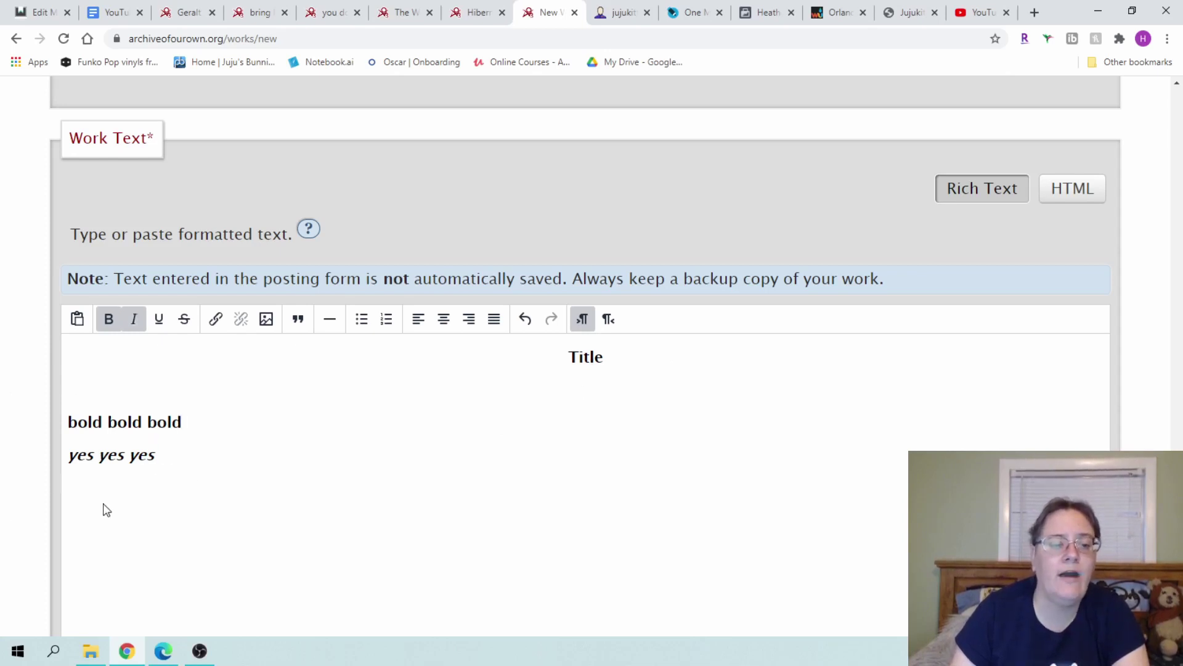
pyautogui.moveTo(155, 456); pyautogui.dragTo(64, 450)
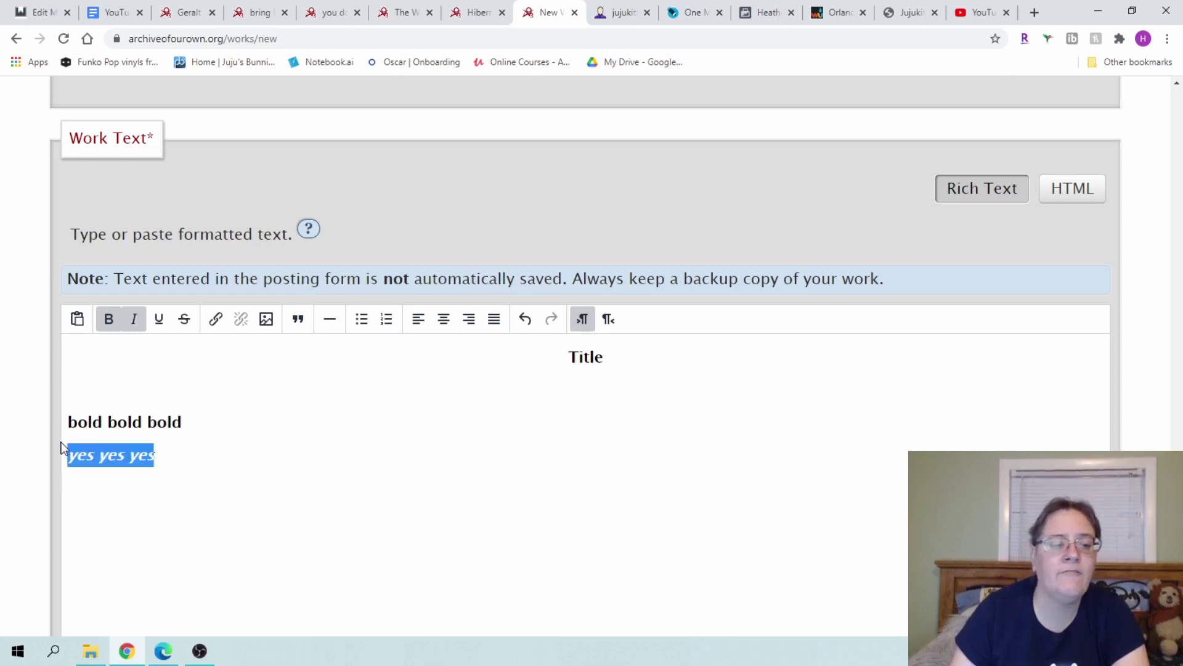
pyautogui.click(229, 461)
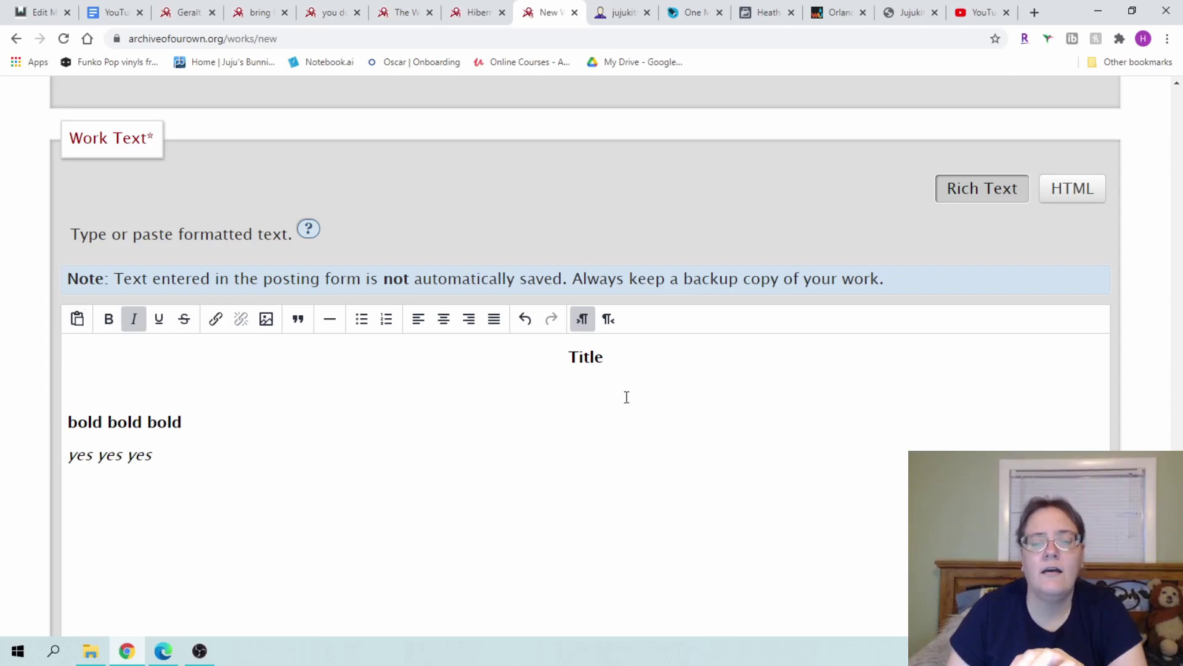
pyautogui.hotkey('ctrl', 'a')
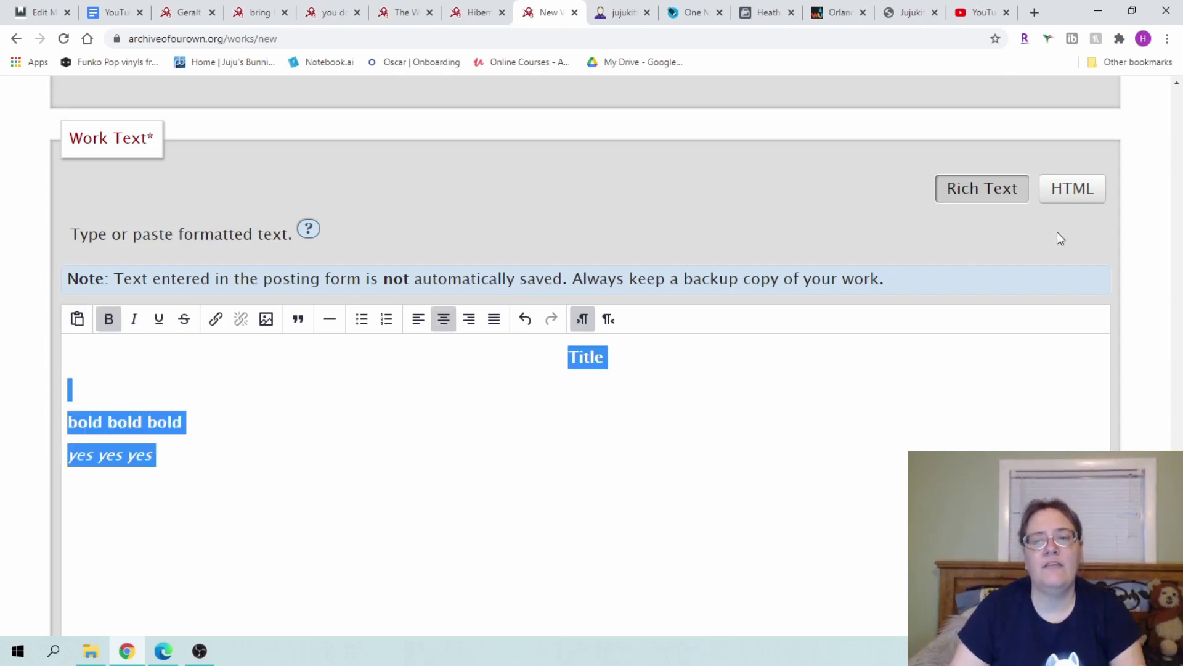
pyautogui.click(1072, 188)
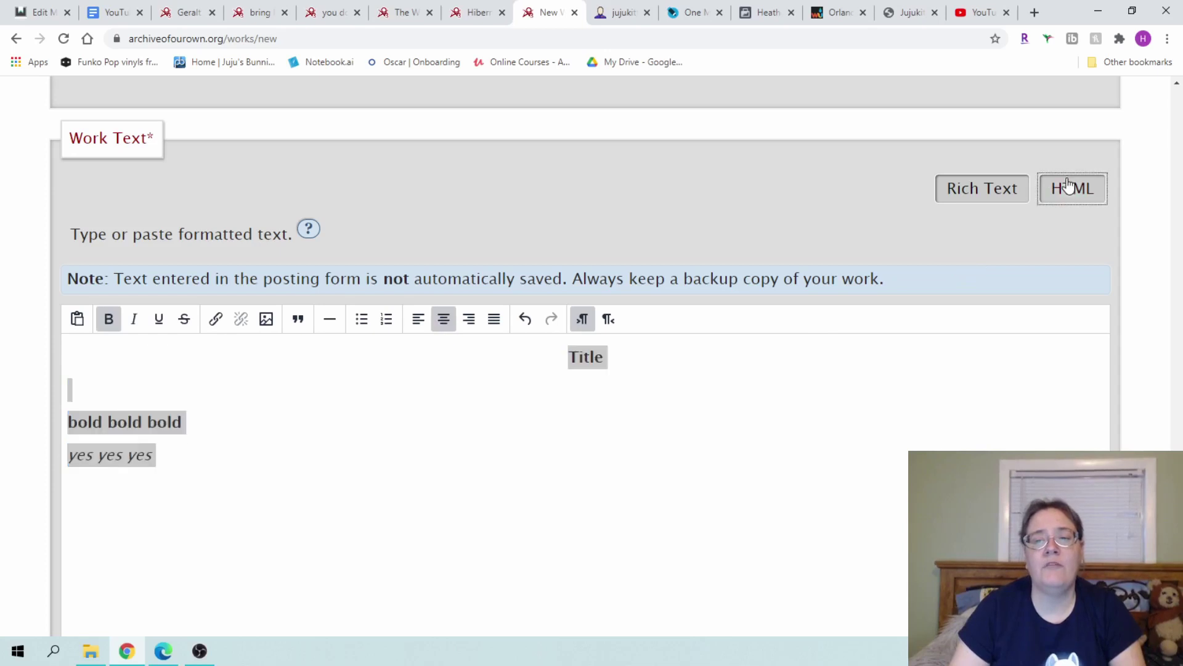
pyautogui.click(983, 189)
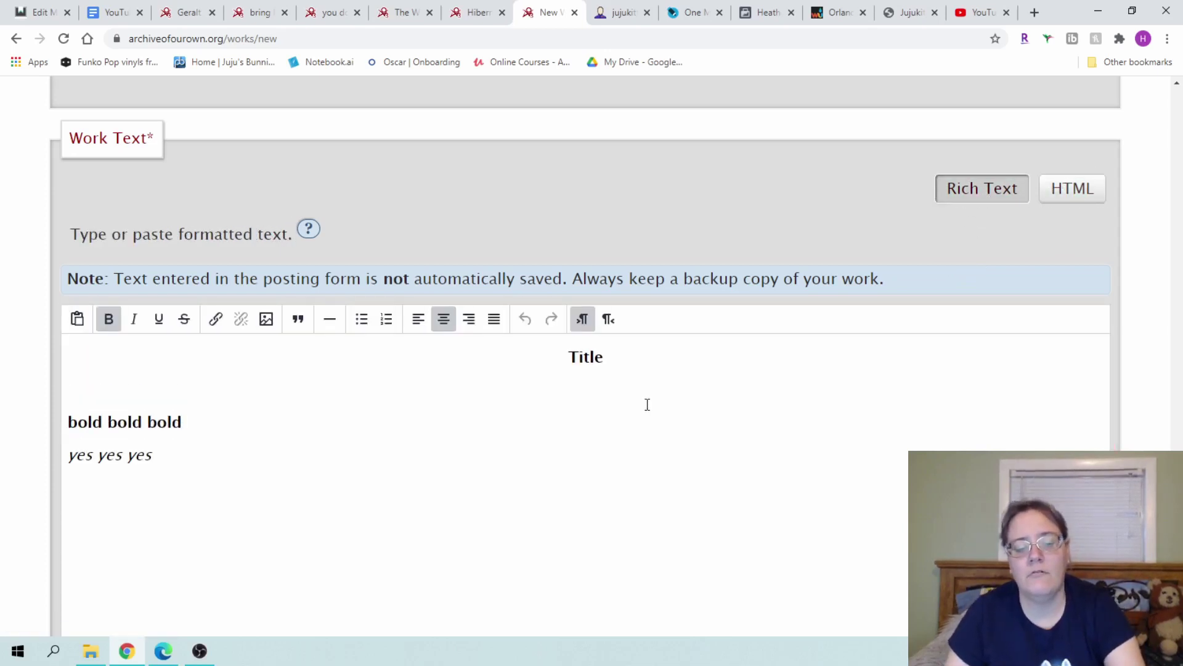
# Step: Cut the entire formatted text out of the Rich Text editor
pyautogui.hotkey('ctrl', 'a')
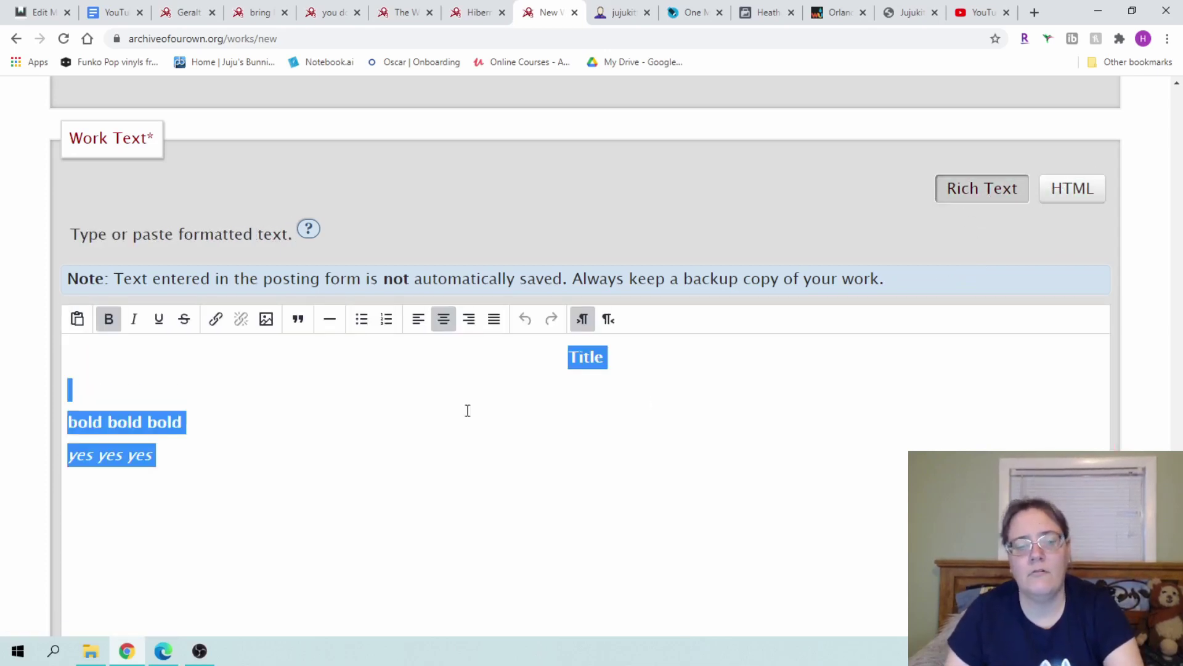
pyautogui.rightClick(586, 354)
pyautogui.click(624, 398)
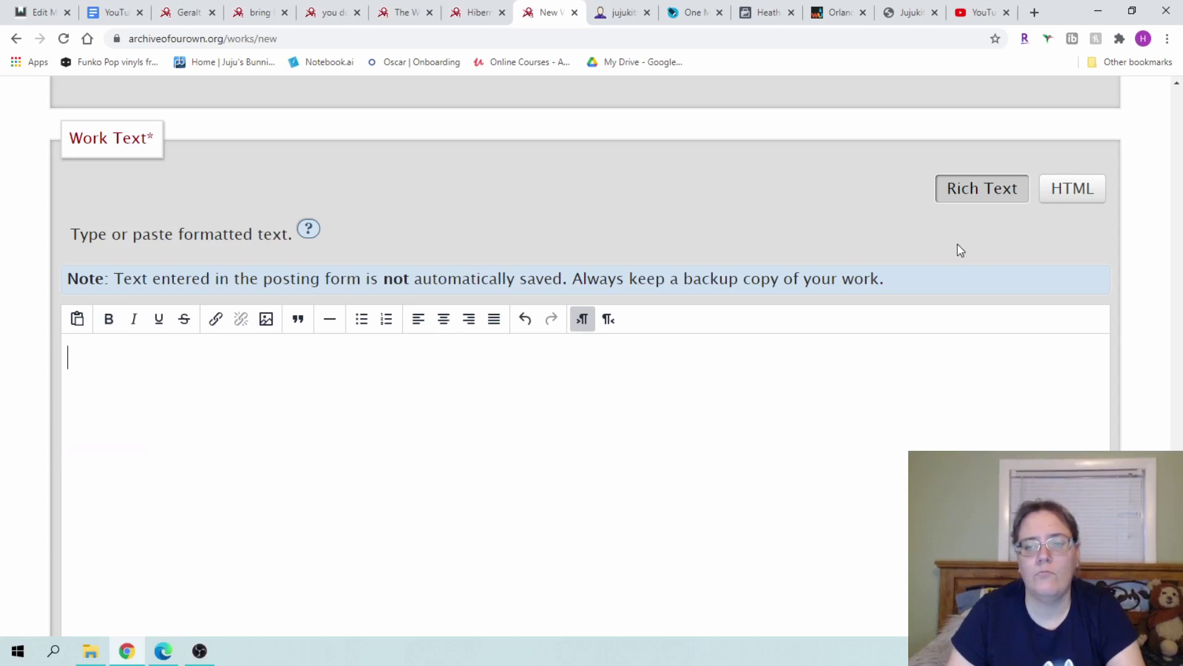
# Step: Paste the cut text into the HTML editor and switch back to Rich Text to check its formatting
pyautogui.click(1071, 187)
pyautogui.click(561, 347)
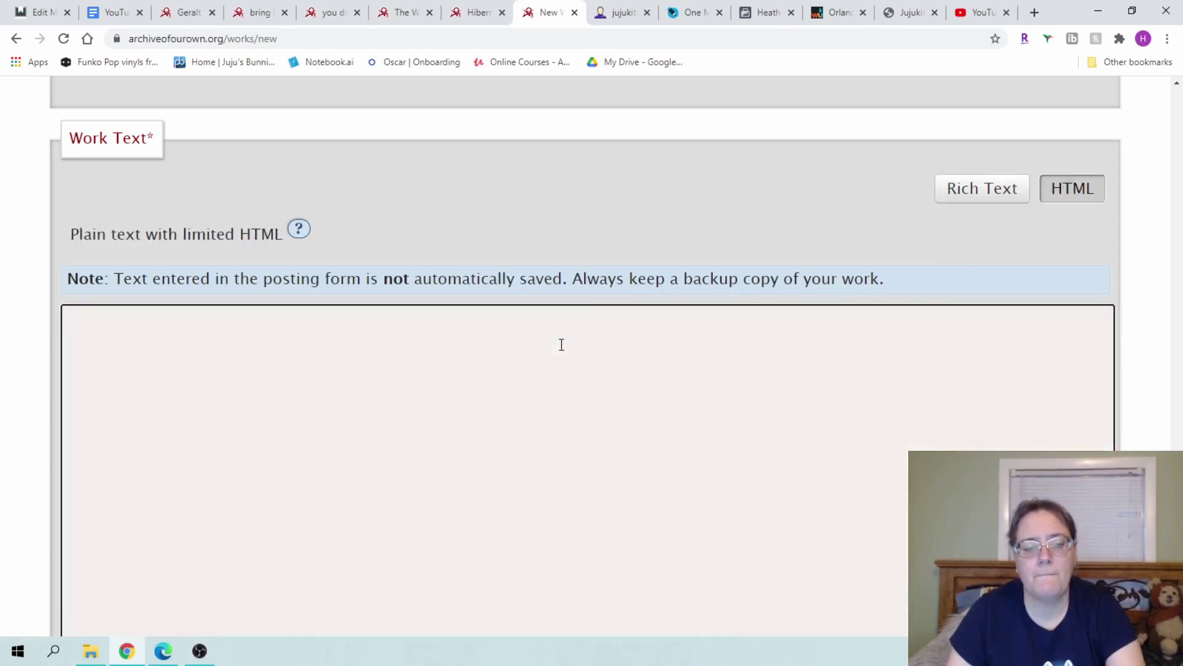
pyautogui.hotkey('ctrl', 'v')
pyautogui.click(1016, 205)
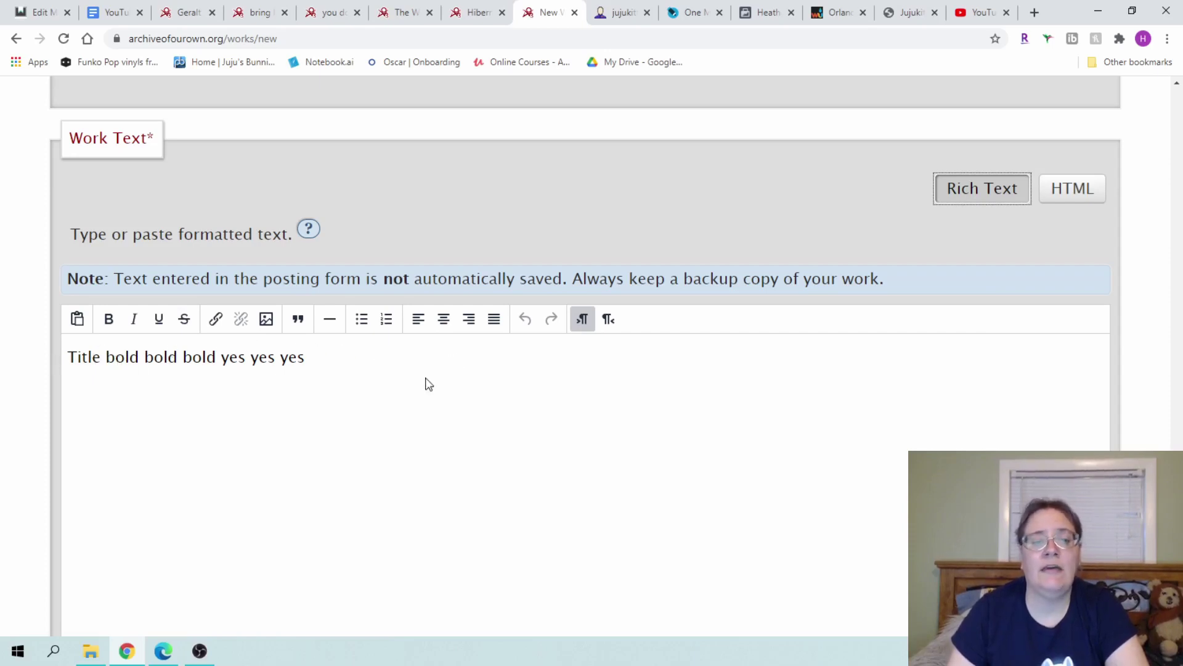
# Step: Paste the cut text again in Rich Text below the unformatted line, and check it in the HTML view before returning to Rich Text
pyautogui.rightClick(194, 440)
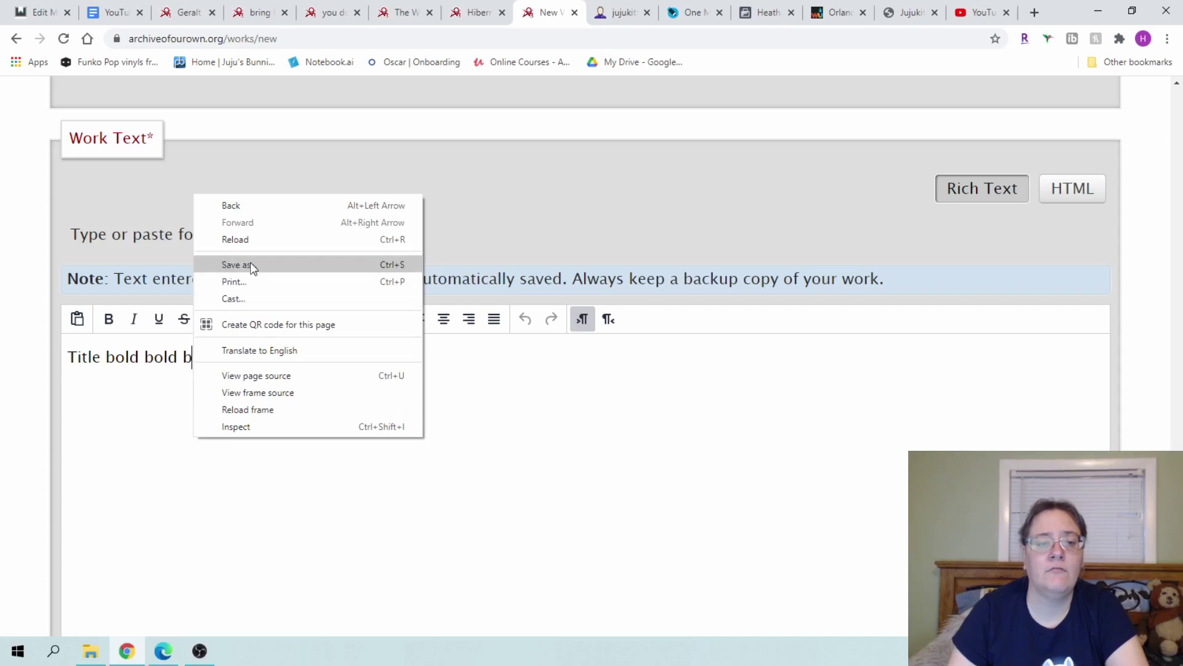
pyautogui.click(369, 487)
pyautogui.hotkey('ctrl', 'v')
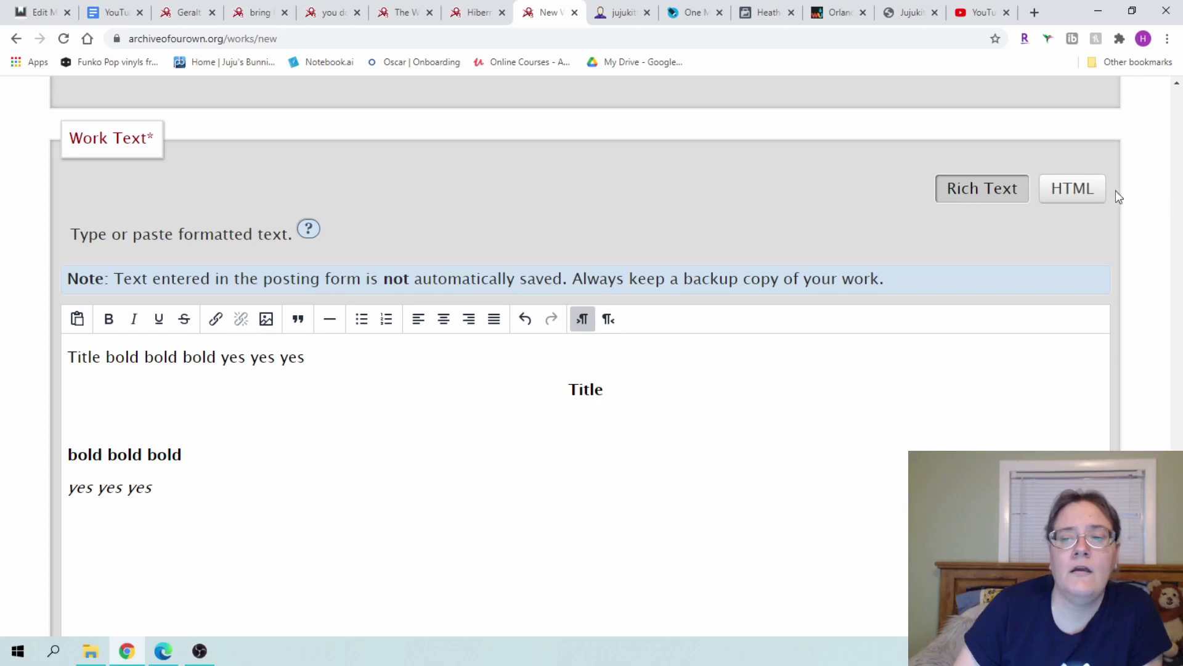
pyautogui.click(1092, 201)
pyautogui.click(989, 188)
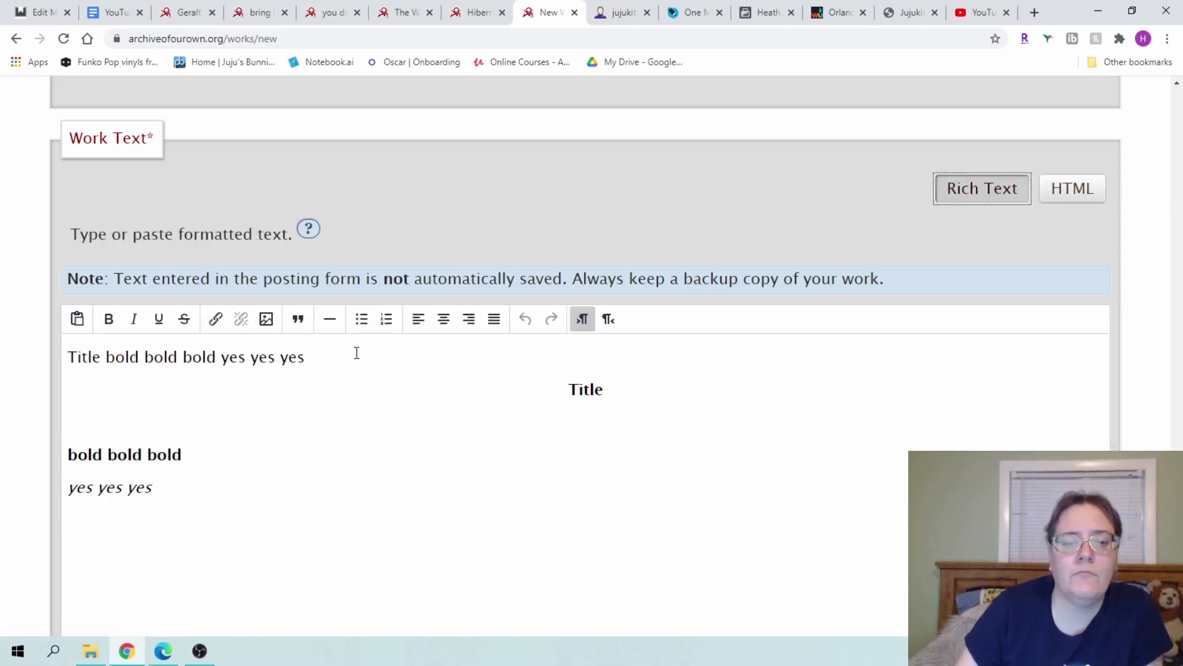
# Step: Look at the link settings for the last "yes" in the italic line and close them without adding a link
pyautogui.scroll(-2, 357, 353)
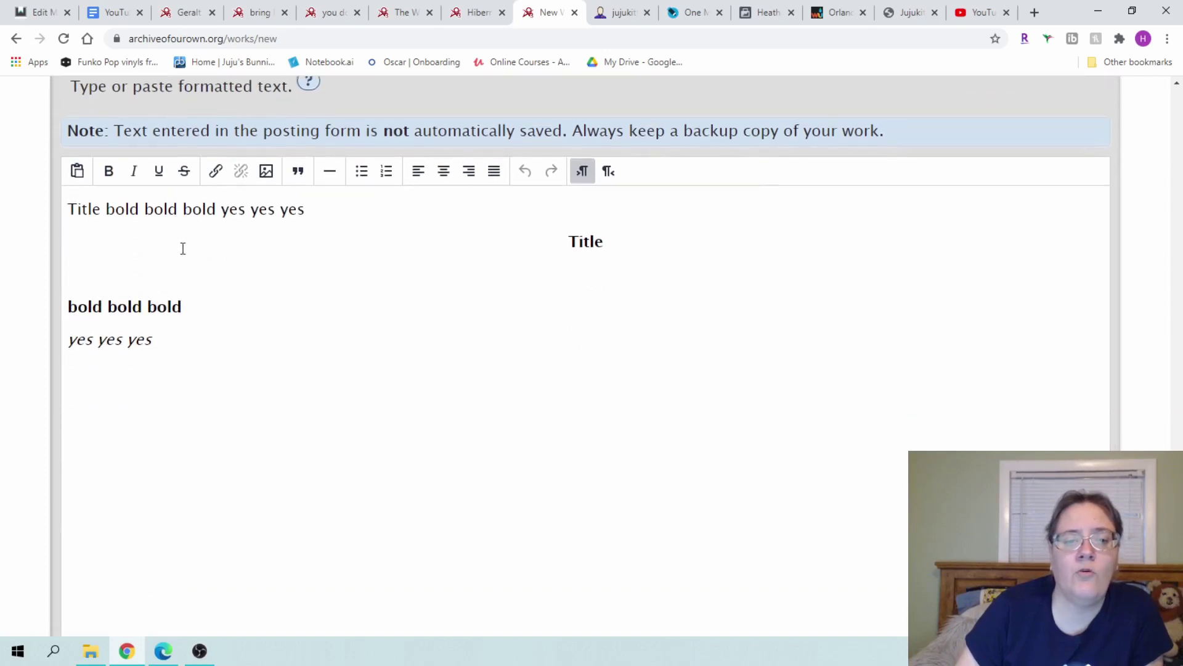
pyautogui.moveTo(147, 342); pyautogui.dragTo(127, 343)
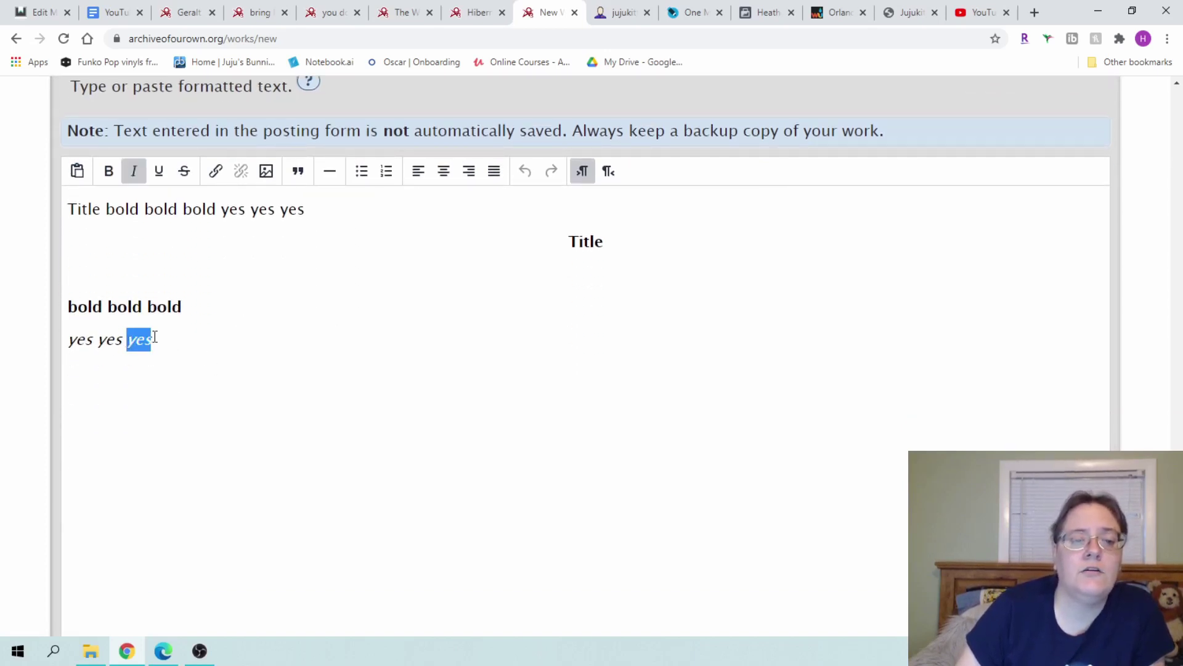
pyautogui.click(216, 171)
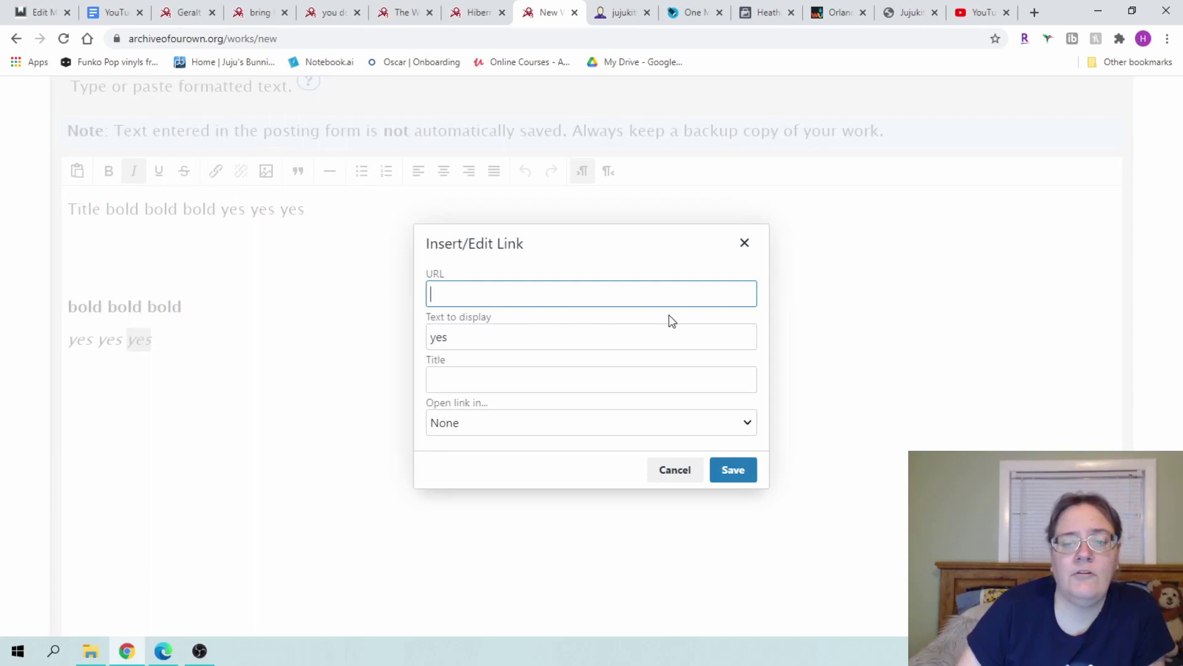
pyautogui.click(745, 242)
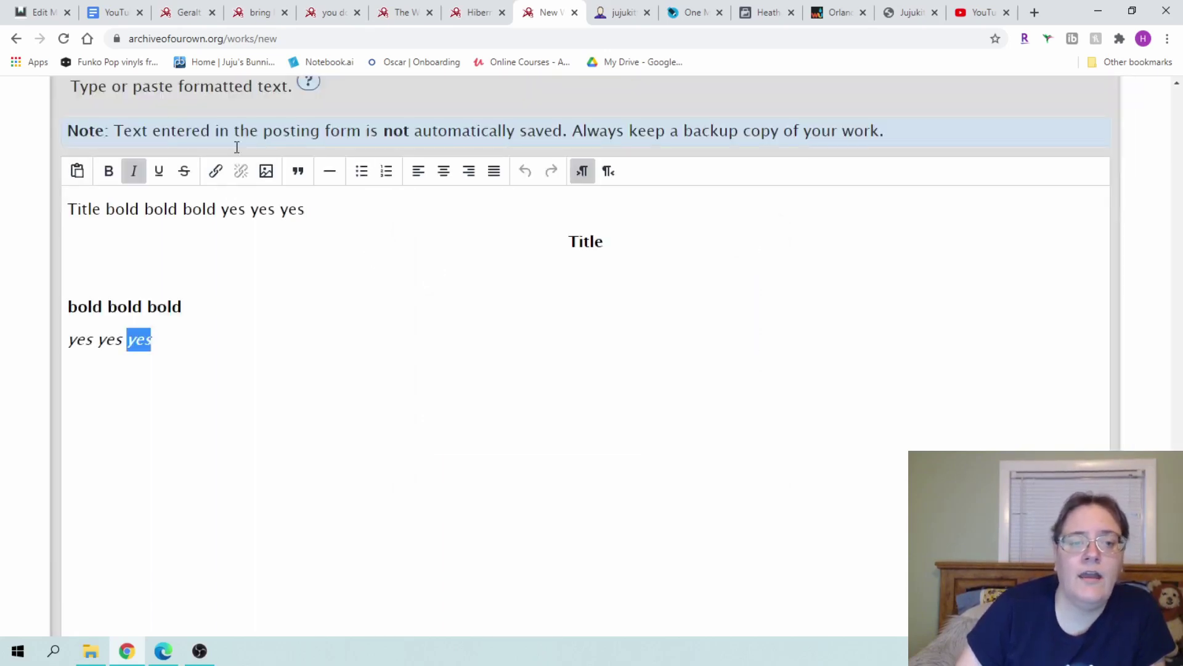
# Step: Look at the image insertion settings for the work text and close them without adding an image
pyautogui.click(254, 346)
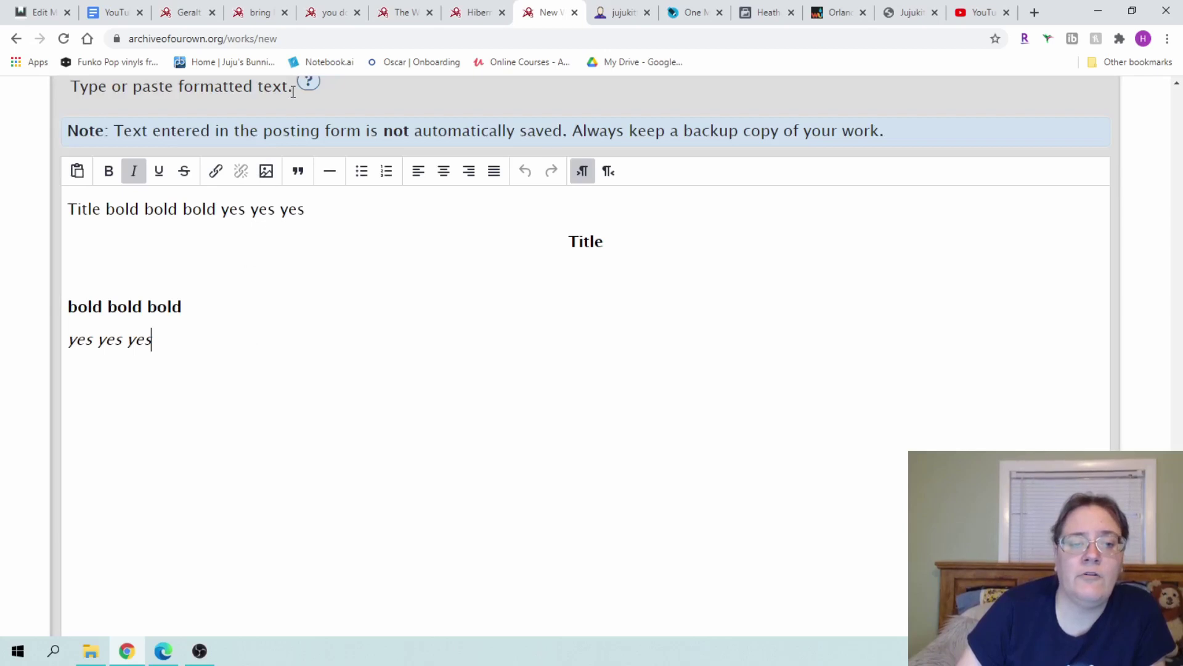
pyautogui.click(266, 176)
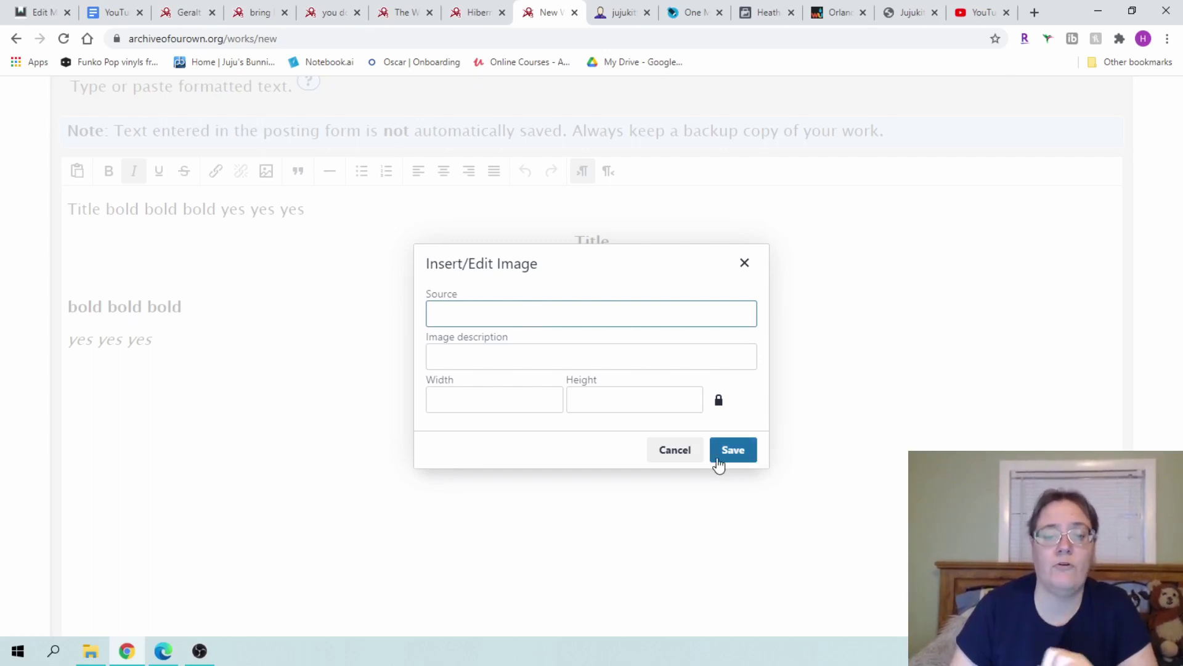
pyautogui.click(674, 450)
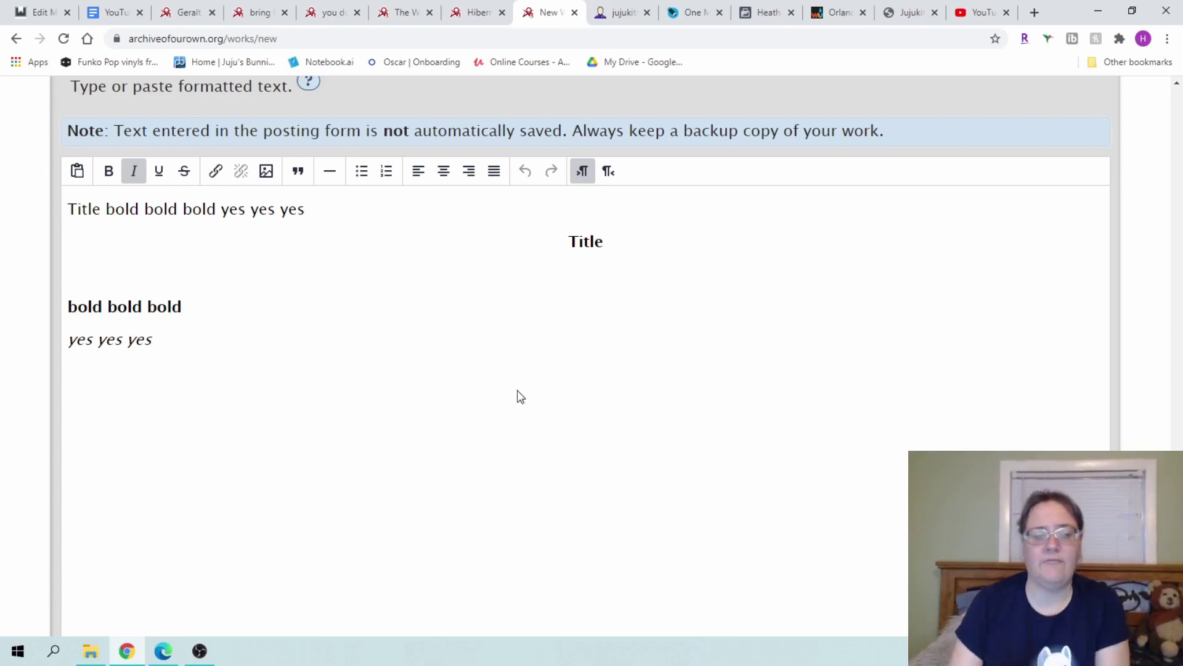
# Step: Try to preview the new work from the end of the posting form
pyautogui.scroll(-1, 531, 395)
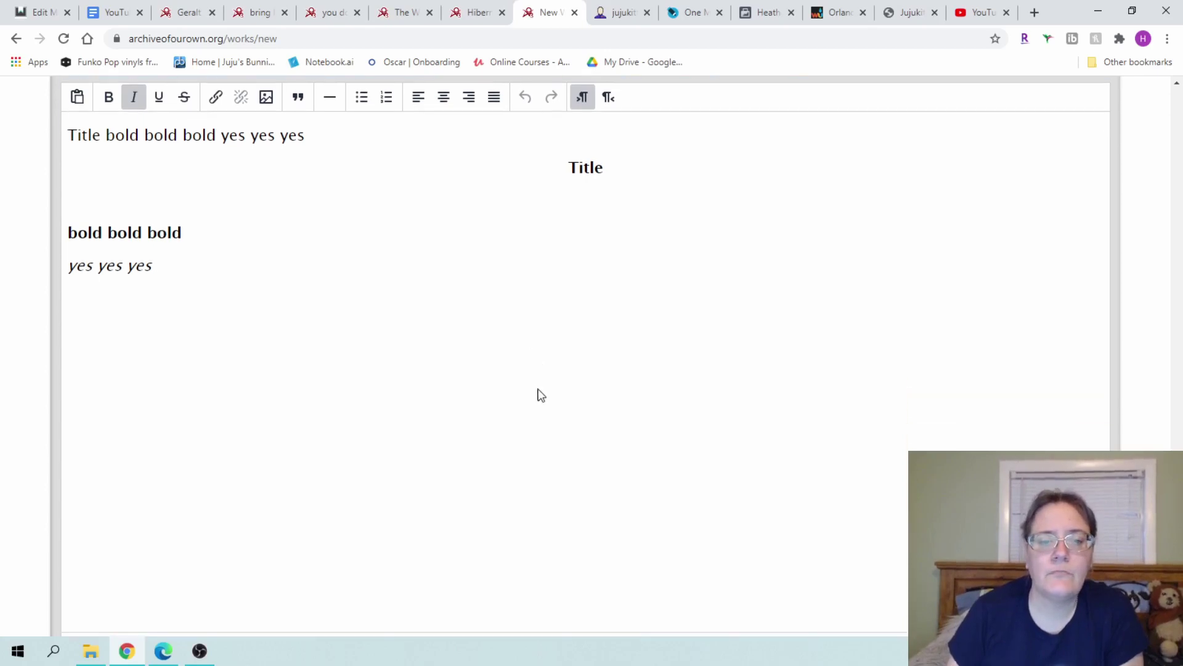
pyautogui.scroll(4, 227, 262)
pyautogui.scroll(1, 227, 261)
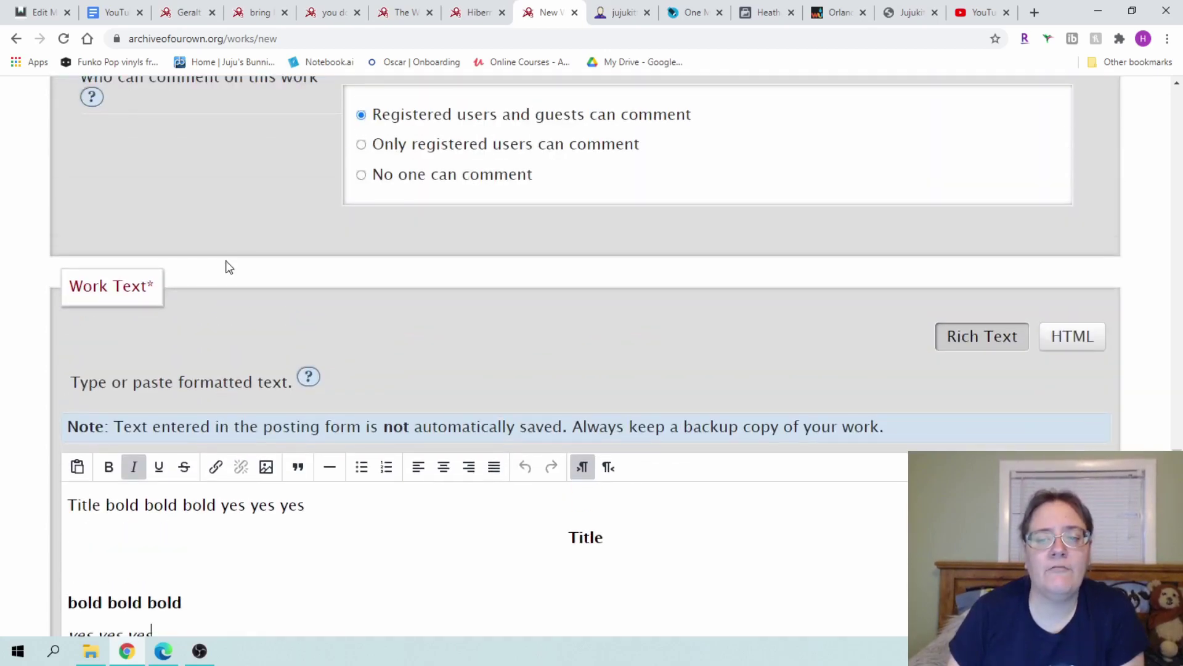
pyautogui.scroll(-10, 227, 265)
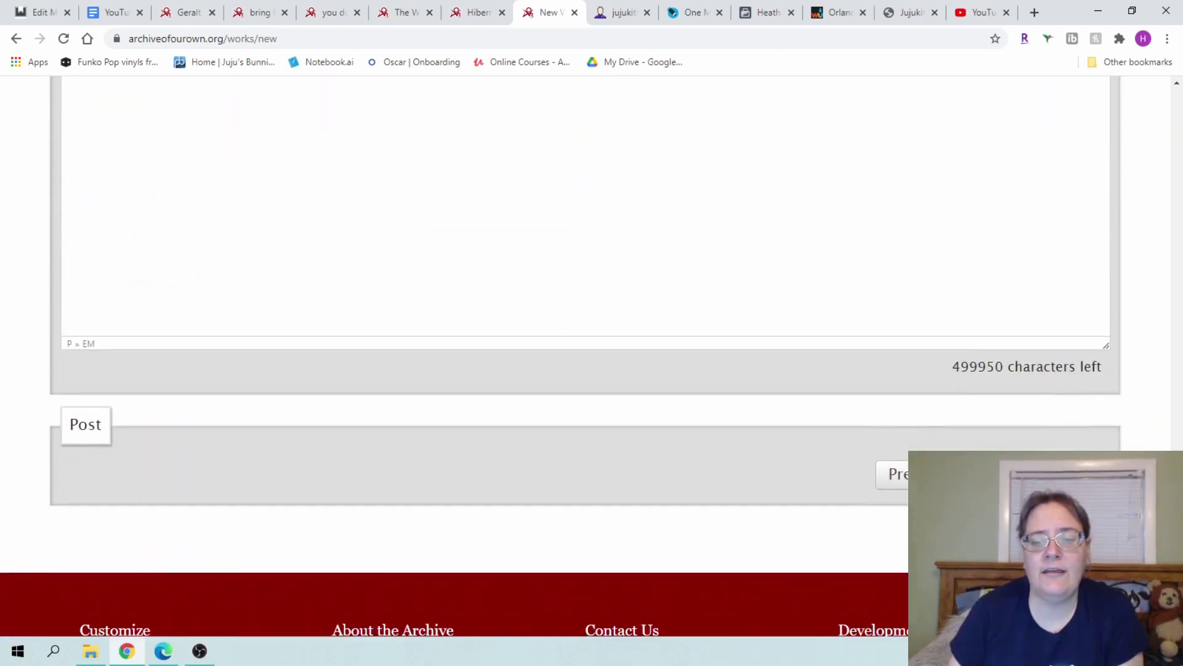
pyautogui.click(892, 474)
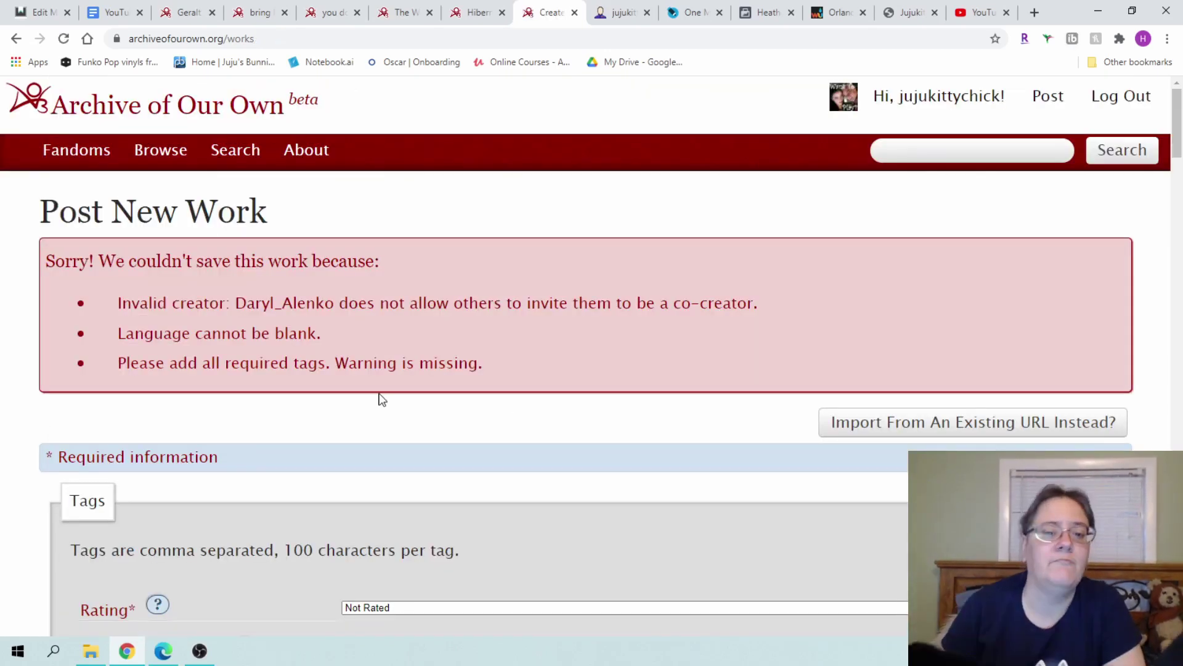
# Step: Examine the error list and look through the form's tags, preface and language fields for the entries that need correcting
pyautogui.scroll(-1, 378, 397)
pyautogui.scroll(-15, 381, 399)
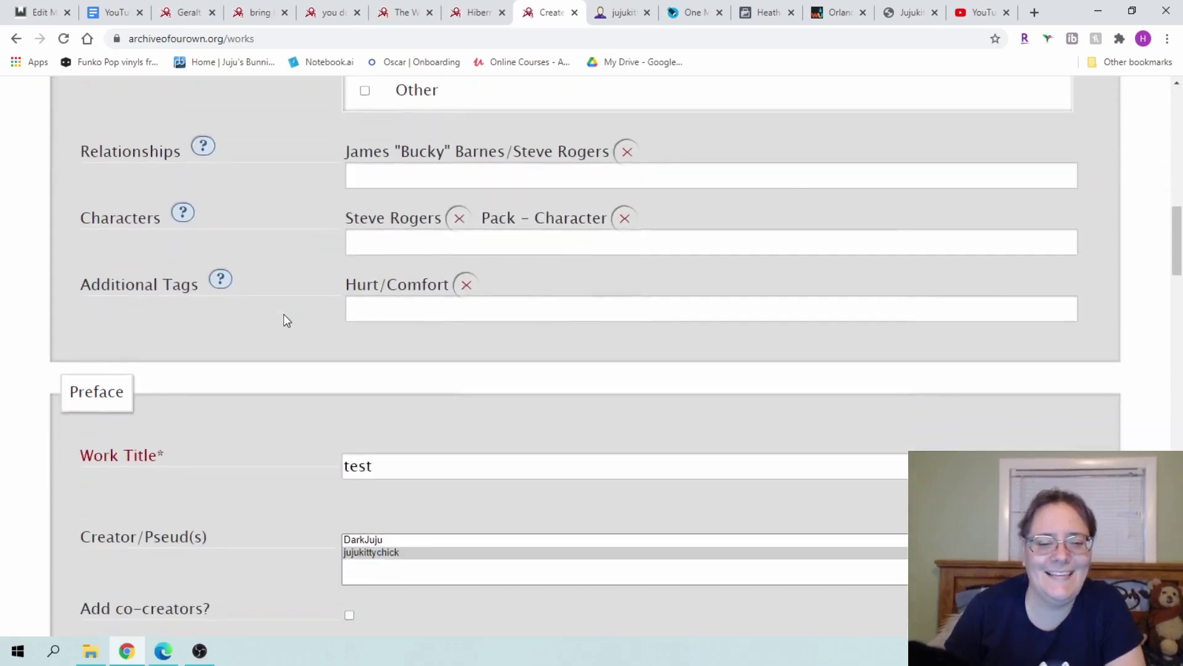
pyautogui.scroll(-5, 284, 314)
pyautogui.scroll(-15, 292, 249)
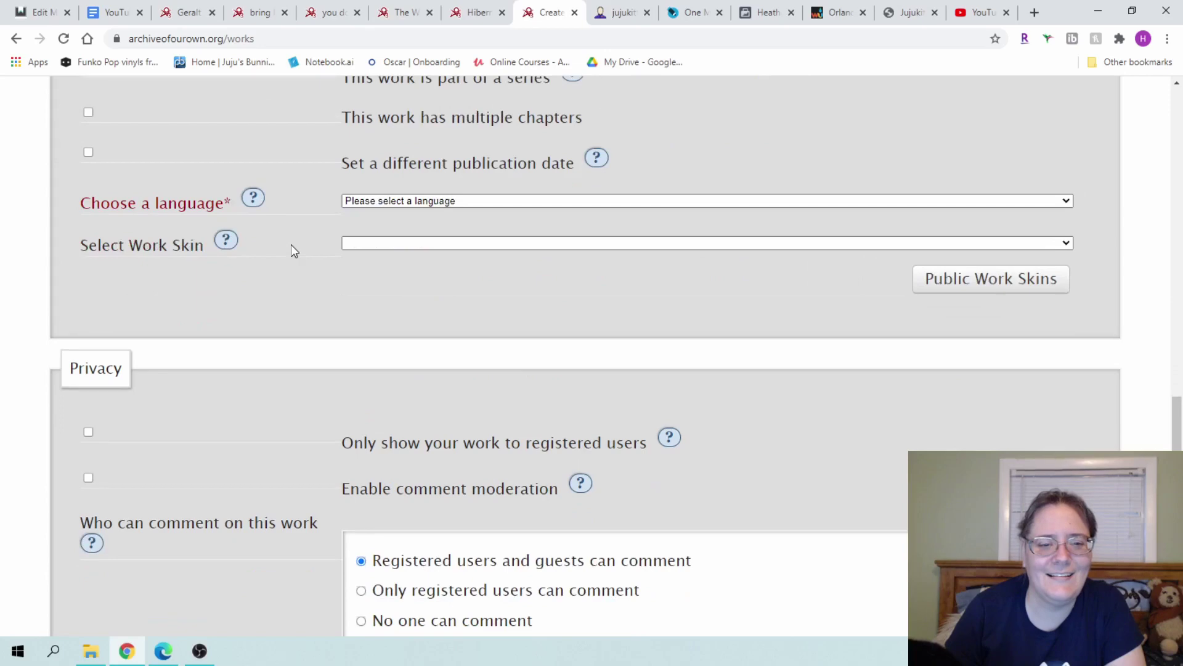
pyautogui.scroll(20, 291, 244)
pyautogui.scroll(15, 292, 241)
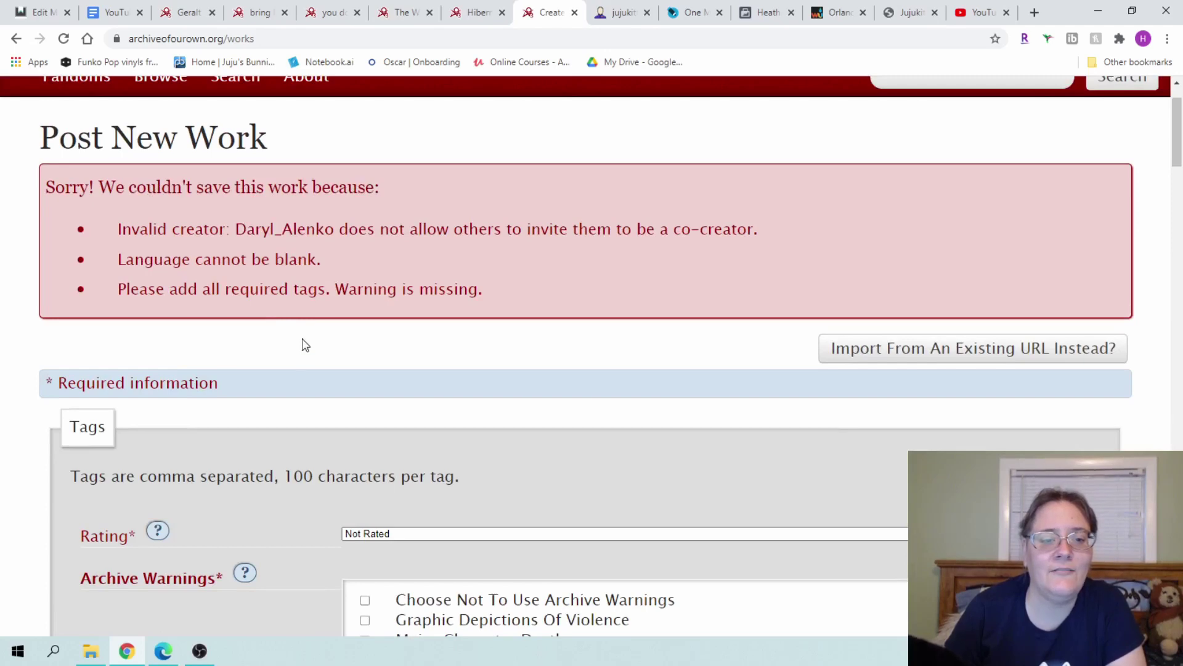
pyautogui.scroll(-3, 305, 345)
pyautogui.scroll(-4, 309, 331)
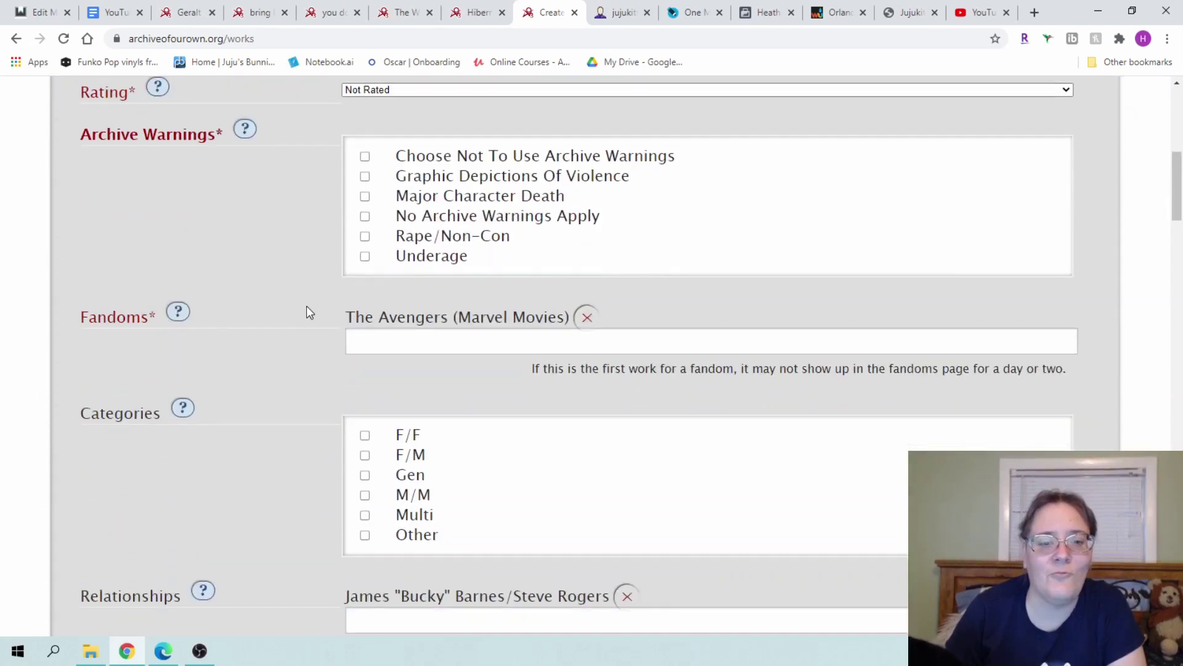
pyautogui.scroll(-5, 305, 305)
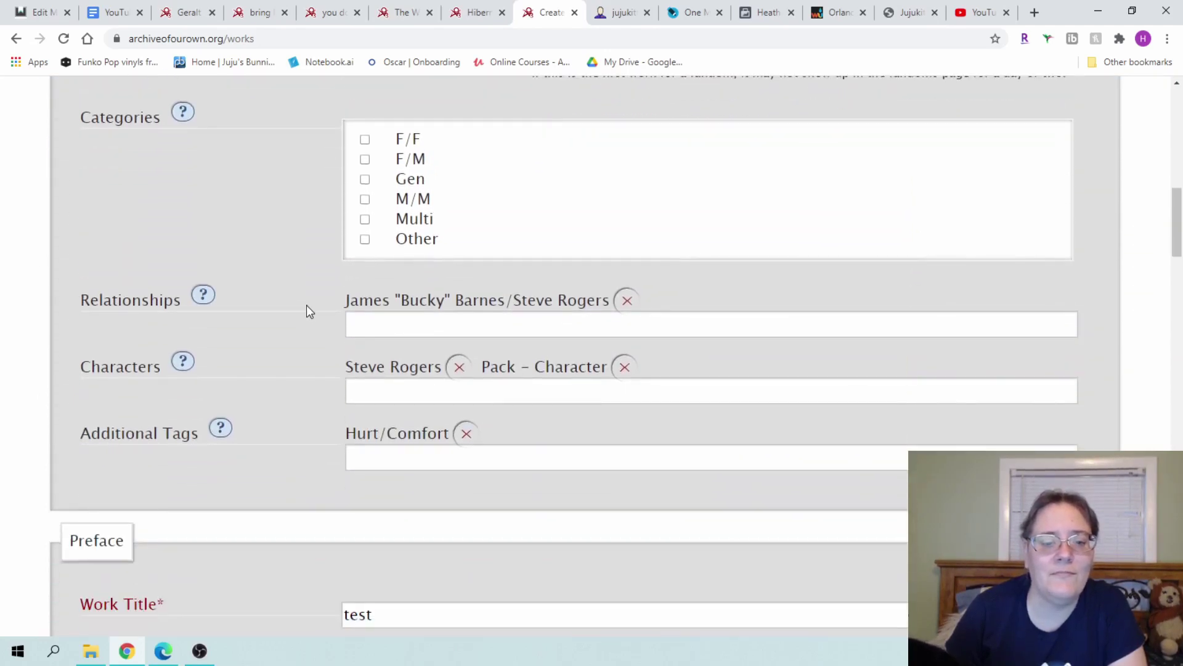
pyautogui.scroll(-6, 307, 310)
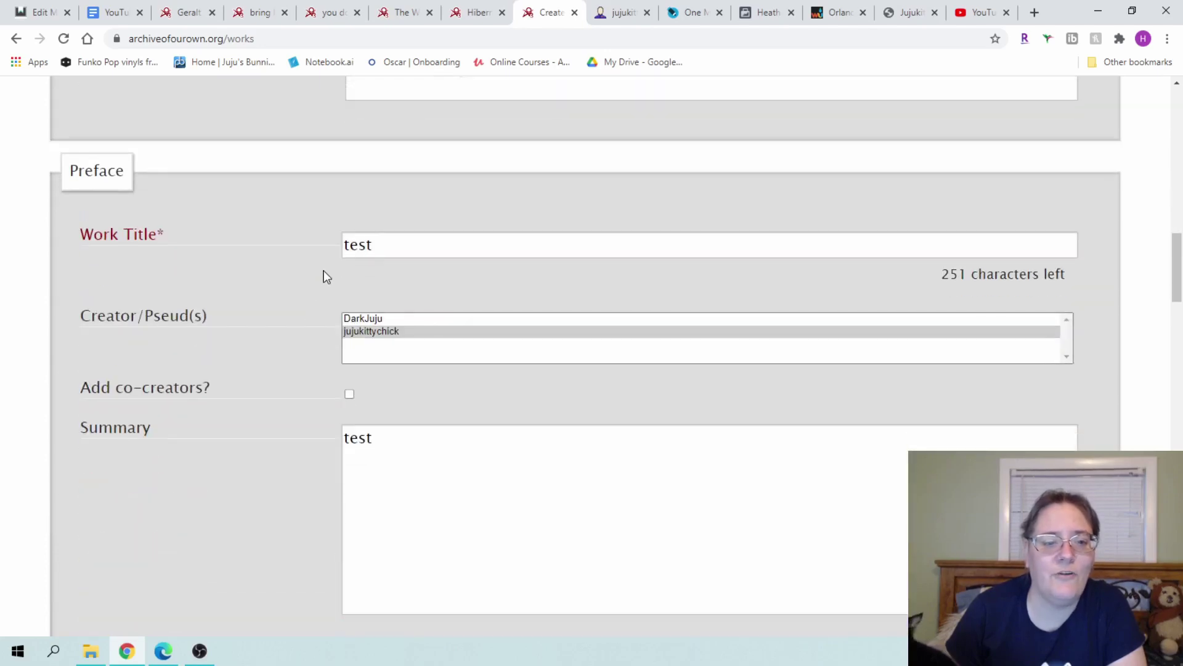
pyautogui.scroll(-4, 306, 311)
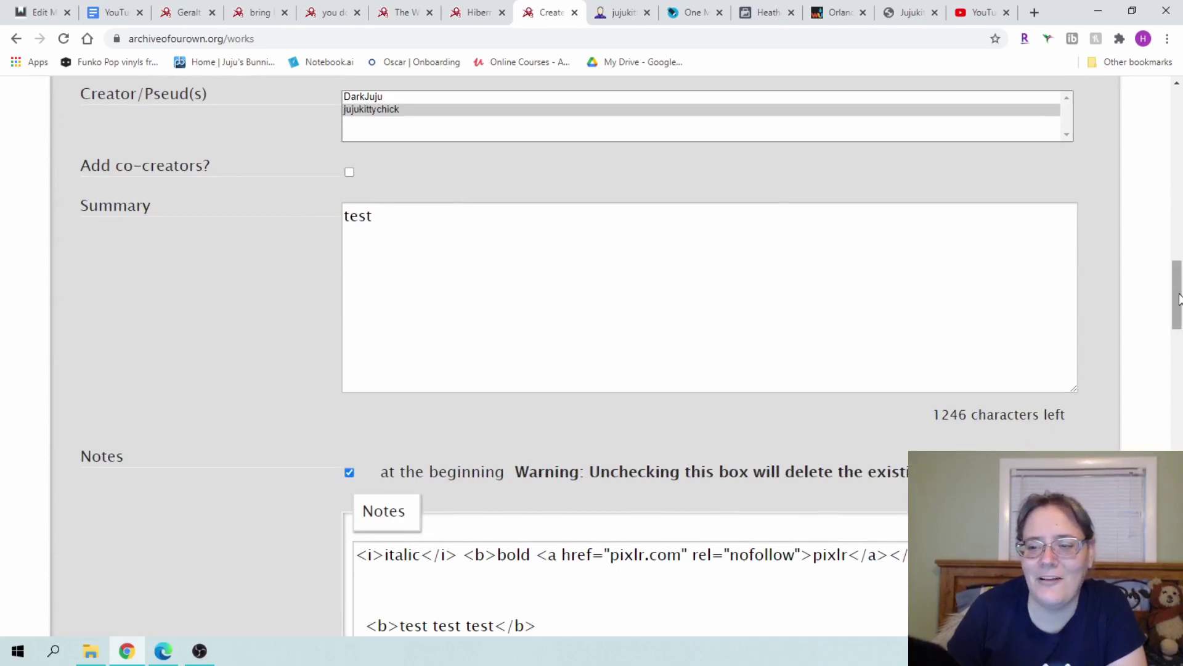
# Step: Set the work's language to English
pyautogui.moveTo(1178, 293); pyautogui.dragTo(1181, 422)
pyautogui.click(753, 302)
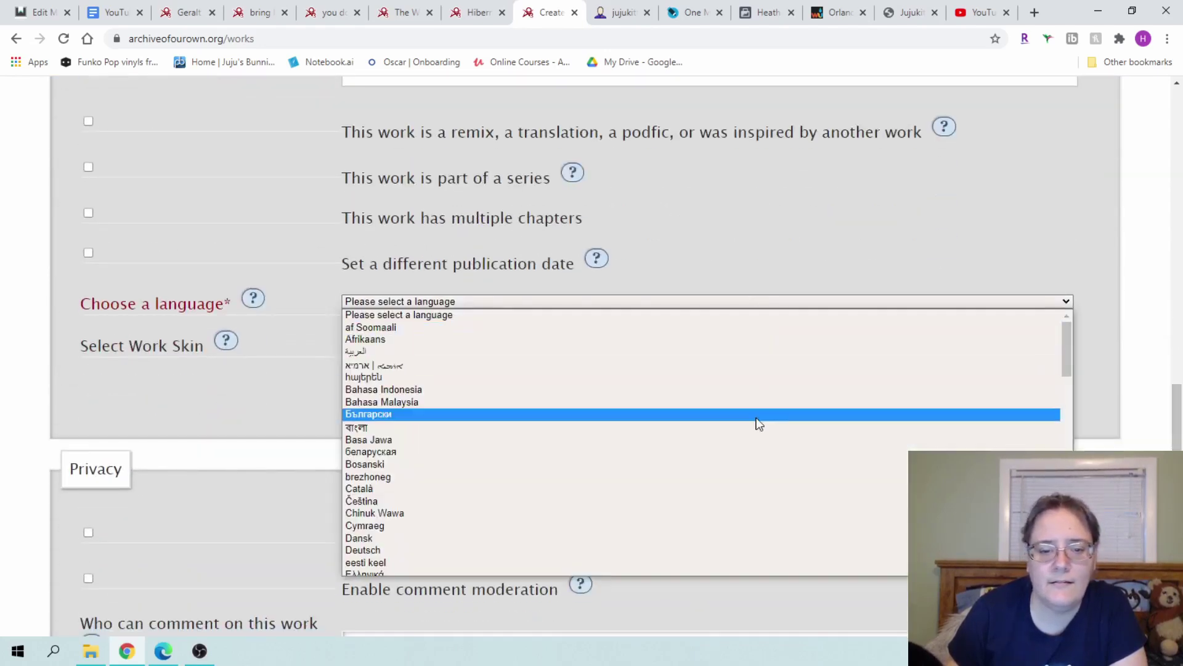
pyautogui.scroll(-5, 788, 481)
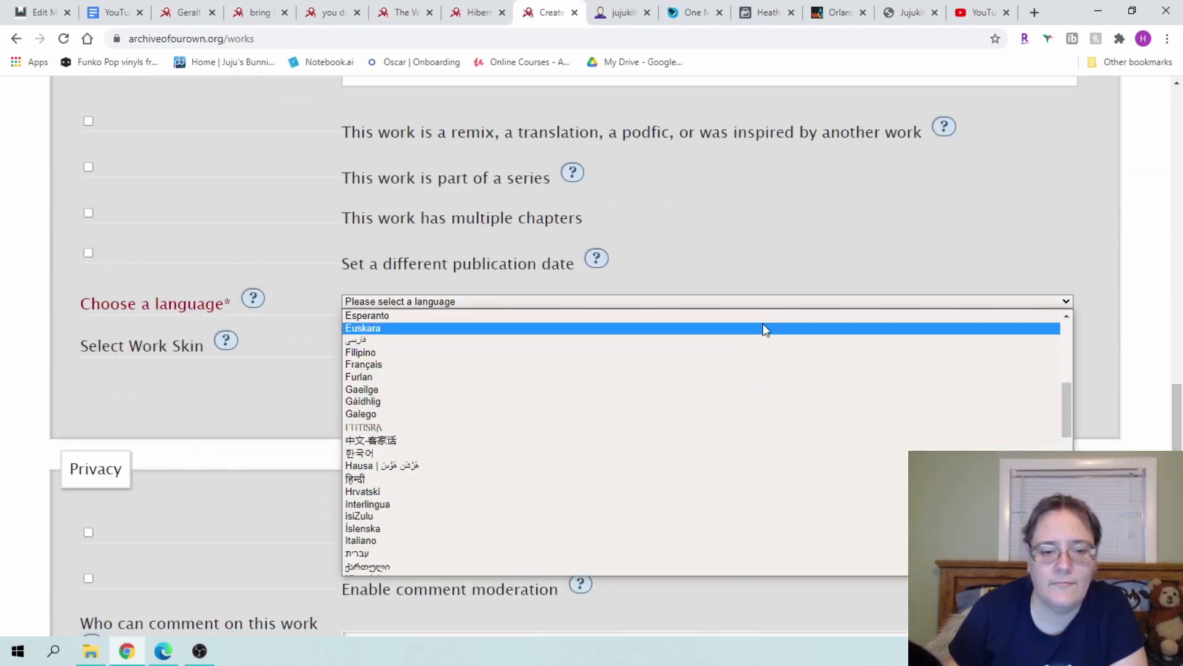
pyautogui.scroll(2, 764, 330)
pyautogui.click(803, 447)
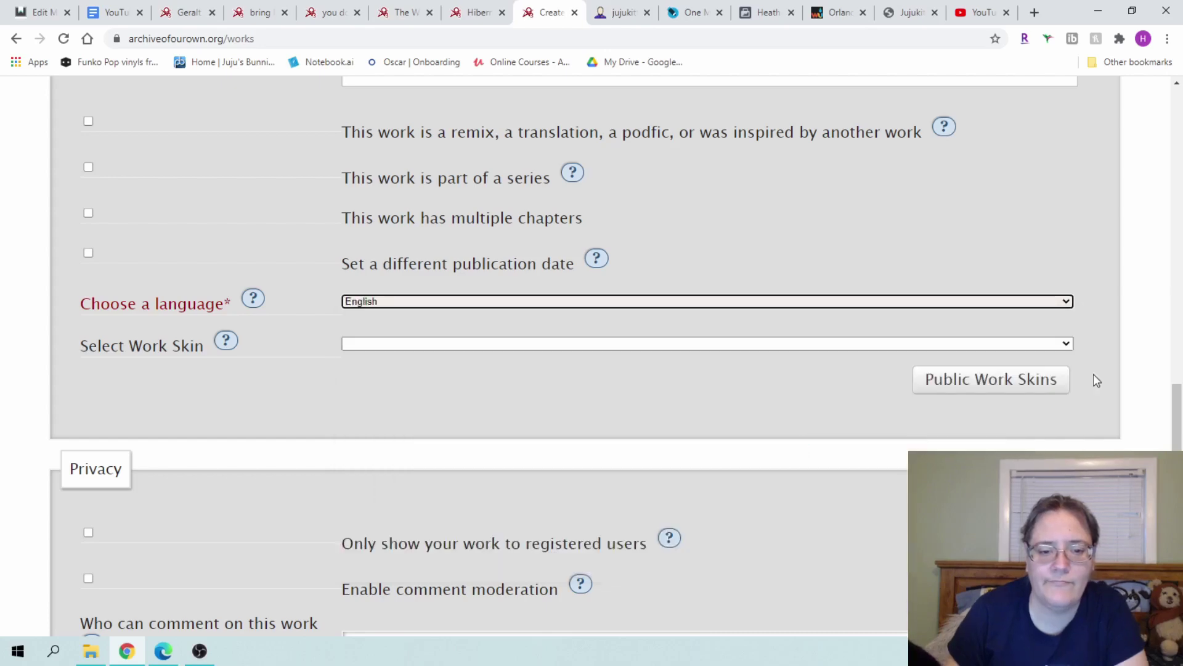
# Step: Select No Archive Warnings Apply as the archive warning and preview the work
pyautogui.moveTo(1177, 407); pyautogui.dragTo(1179, 141)
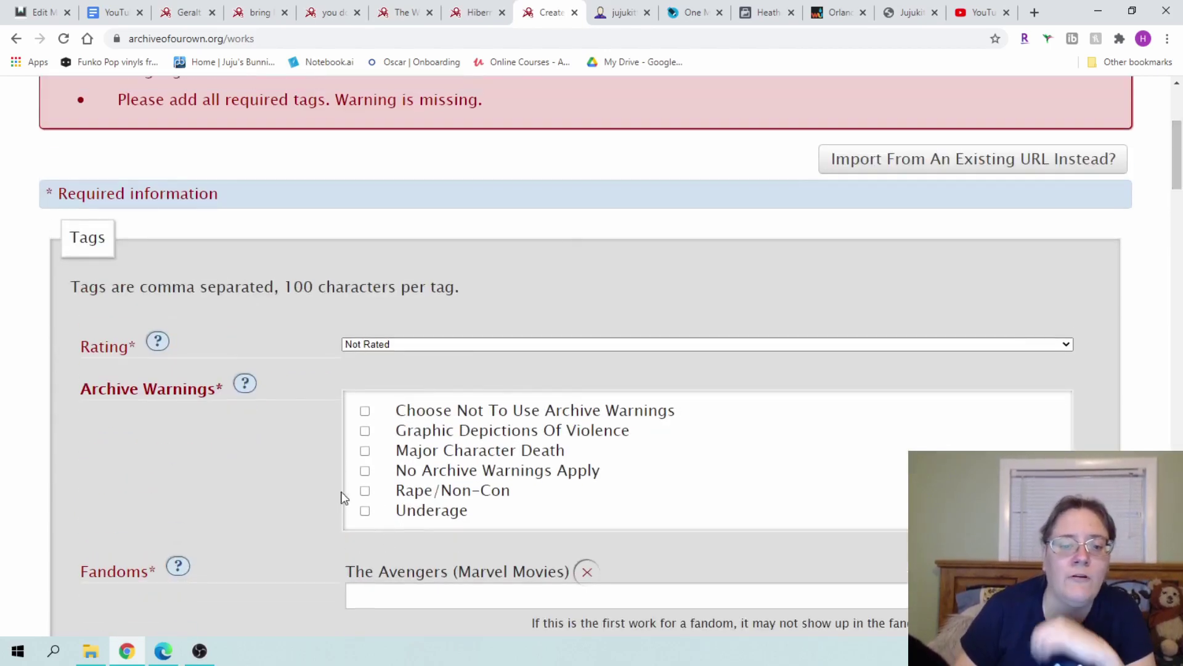
pyautogui.click(365, 471)
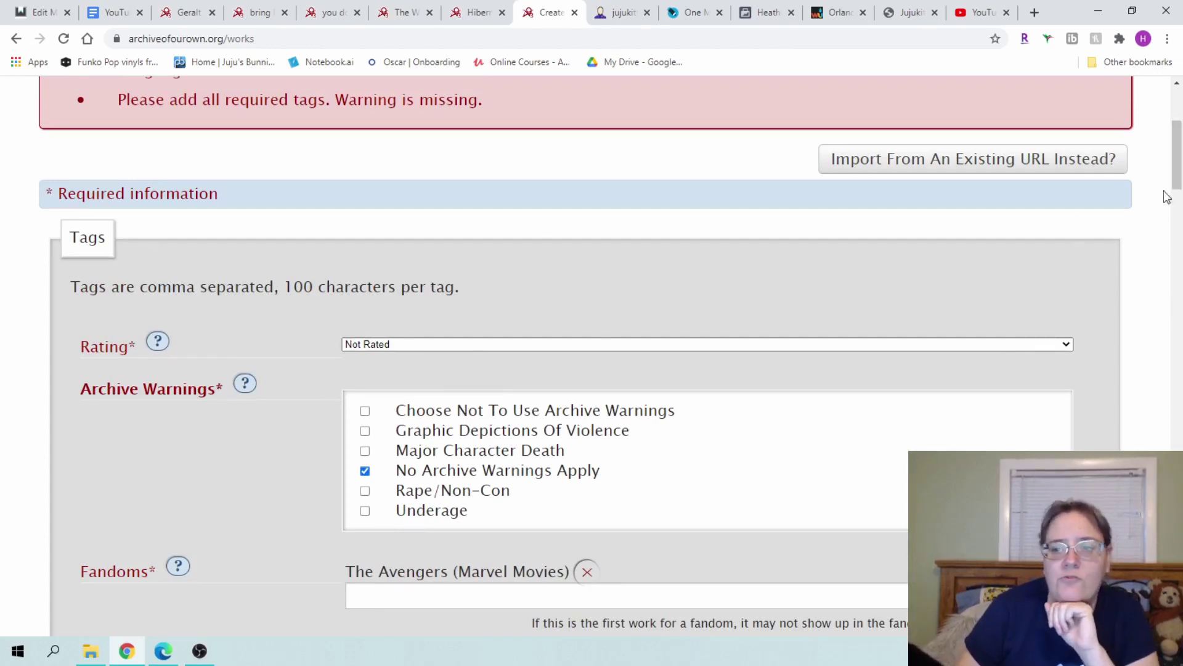
pyautogui.moveTo(1177, 179); pyautogui.dragTo(1177, 626)
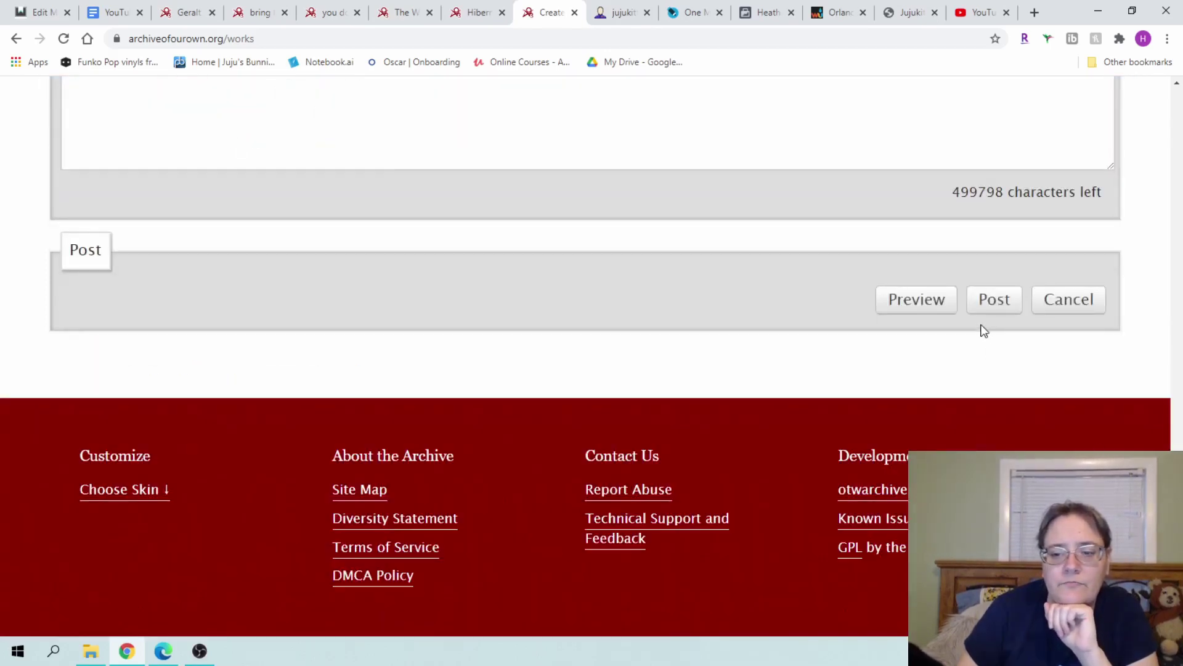
pyautogui.click(893, 299)
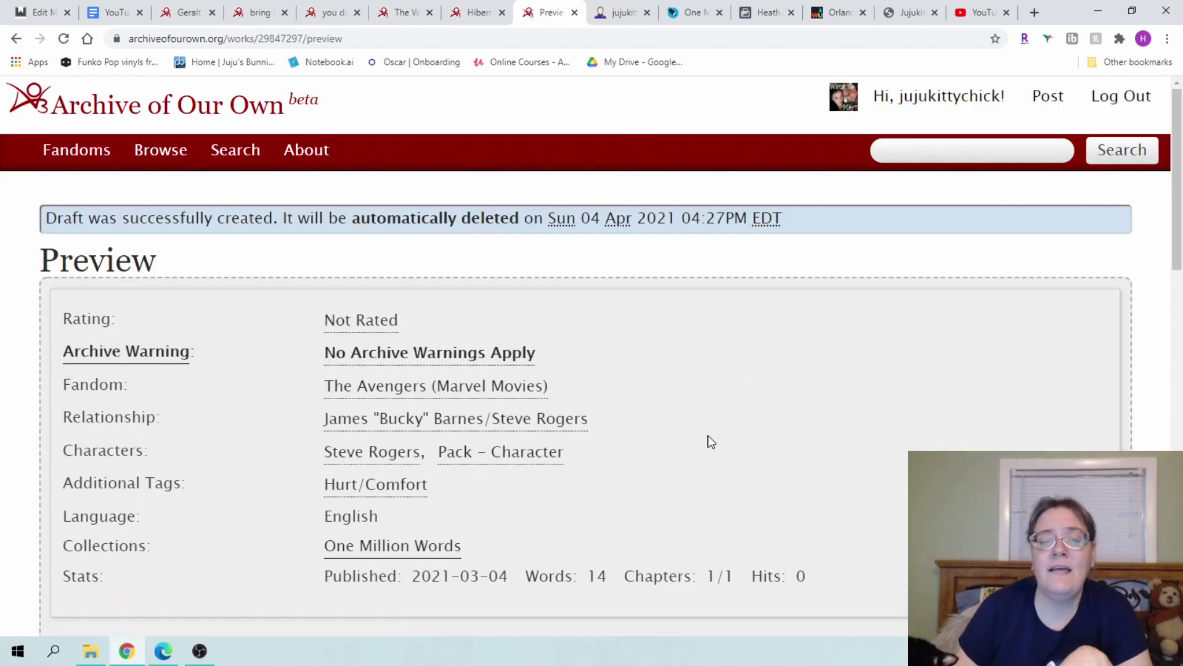
# Step: Check the previewed summary and notes, test the pixlr link in the notes, and return to the preview
pyautogui.scroll(-6, 719, 383)
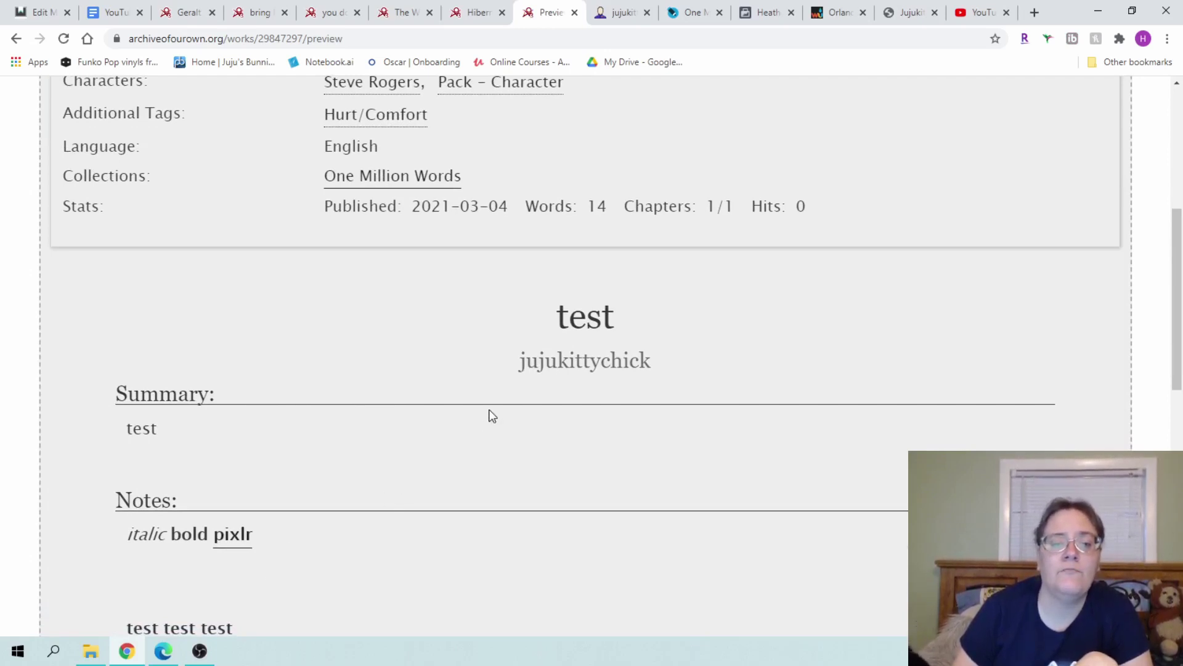
pyautogui.scroll(-5, 490, 415)
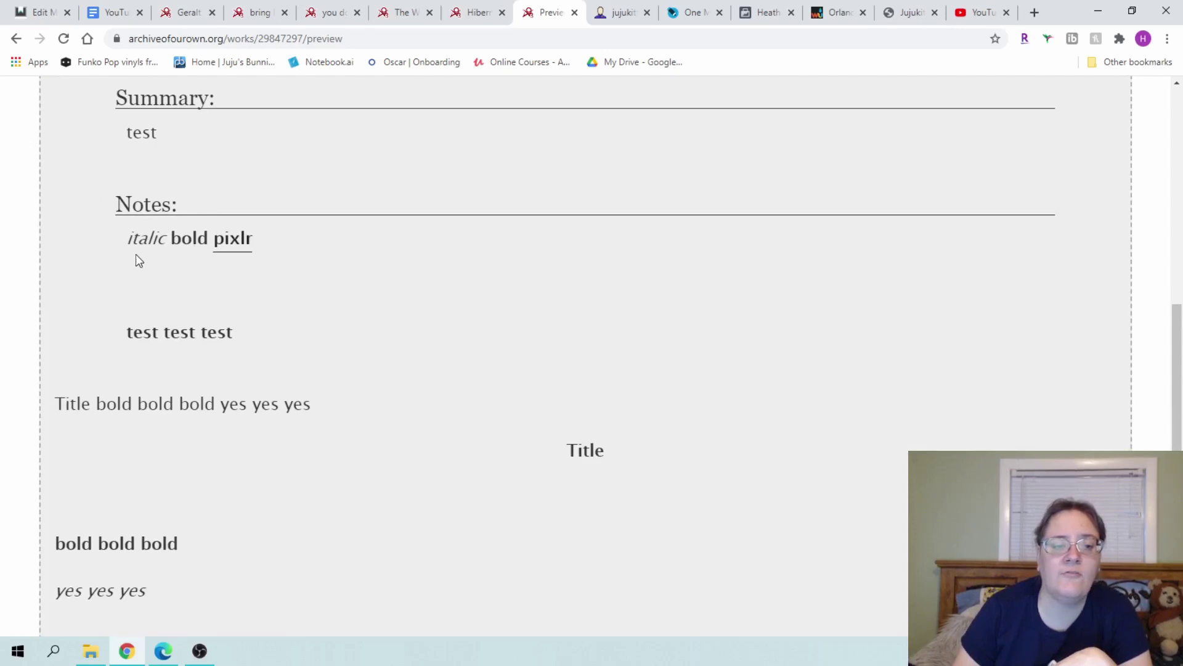
pyautogui.click(247, 249)
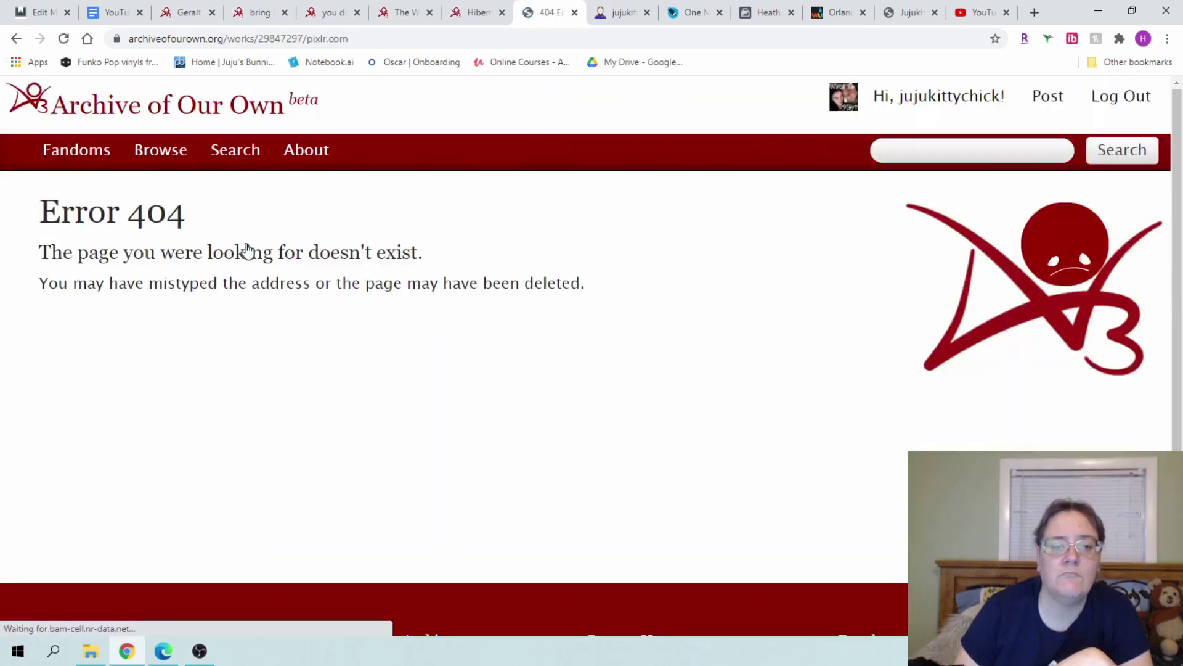
pyautogui.click(17, 39)
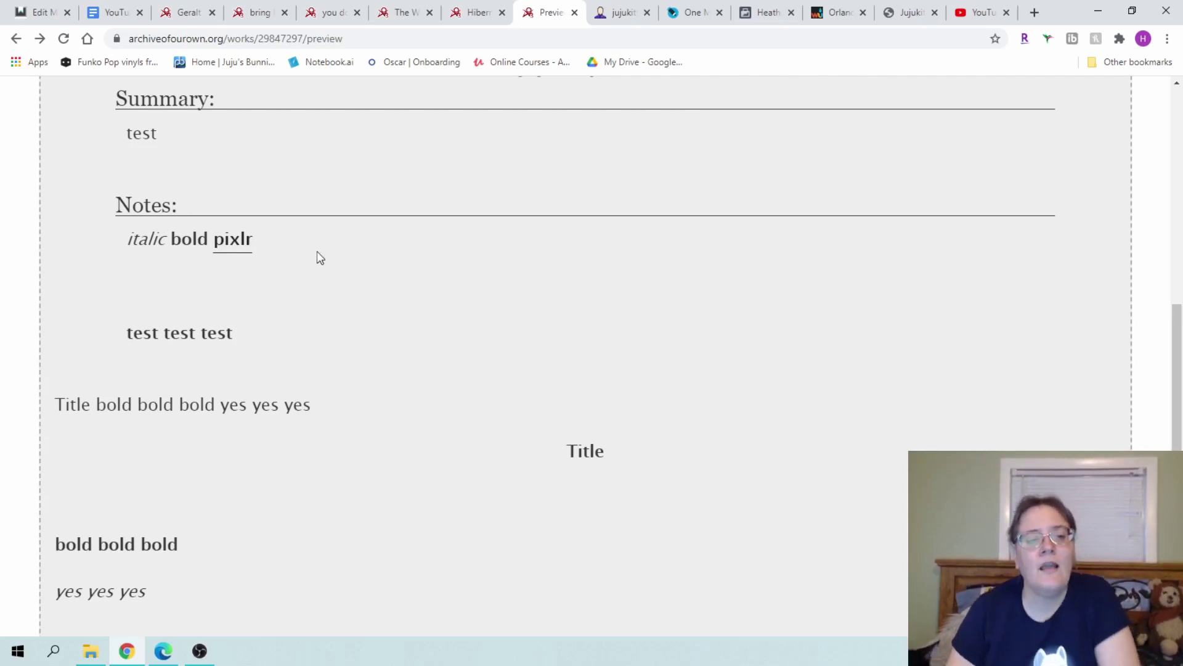
# Step: Review the preview's work text formatting, header tags, summary, notes and the posting options below them
pyautogui.scroll(-1, 308, 271)
pyautogui.scroll(-2, 300, 278)
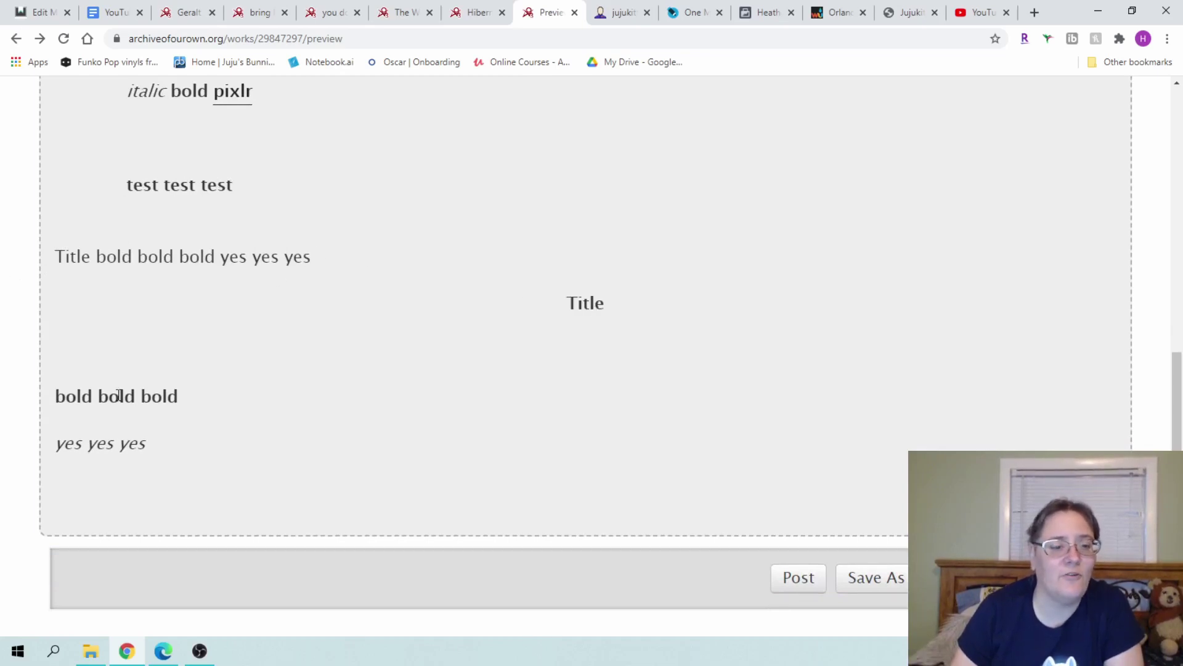
pyautogui.scroll(2, 487, 422)
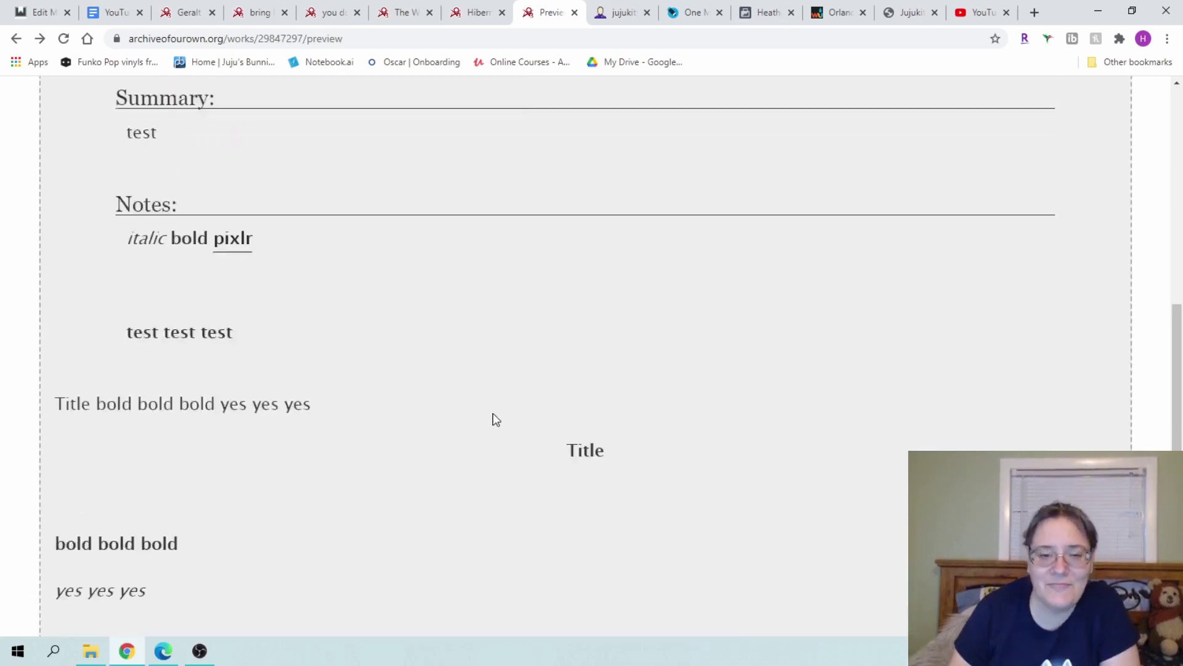
pyautogui.scroll(2, 493, 414)
pyautogui.scroll(2, 494, 414)
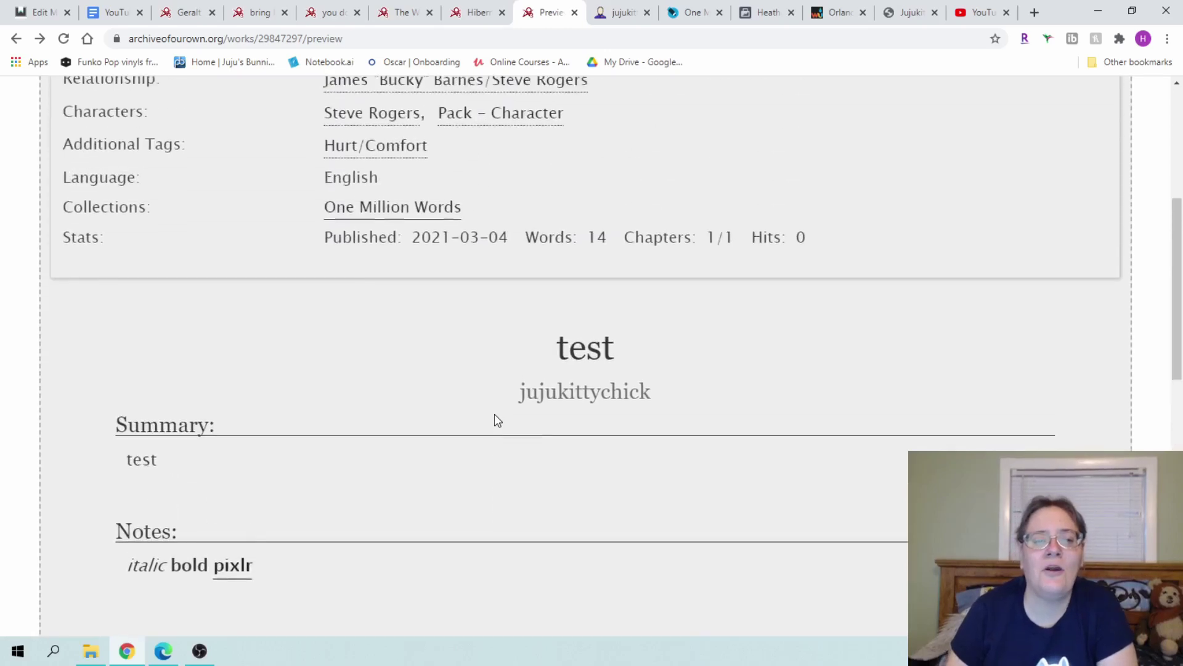
pyautogui.scroll(4, 494, 416)
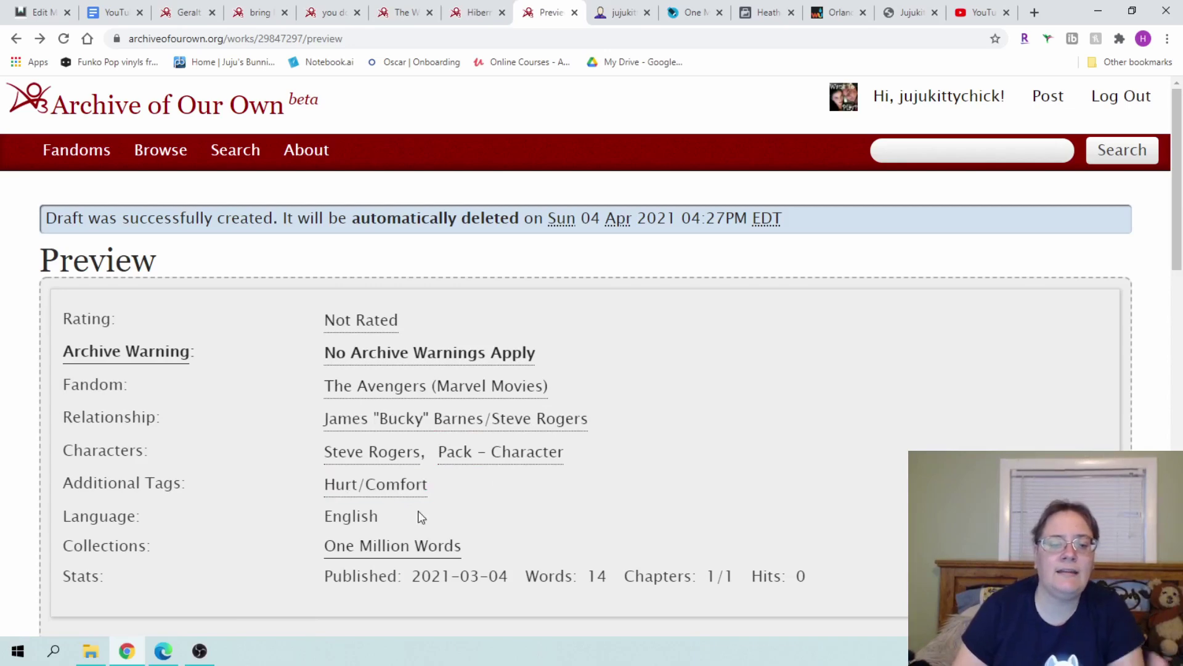
pyautogui.scroll(-8, 606, 370)
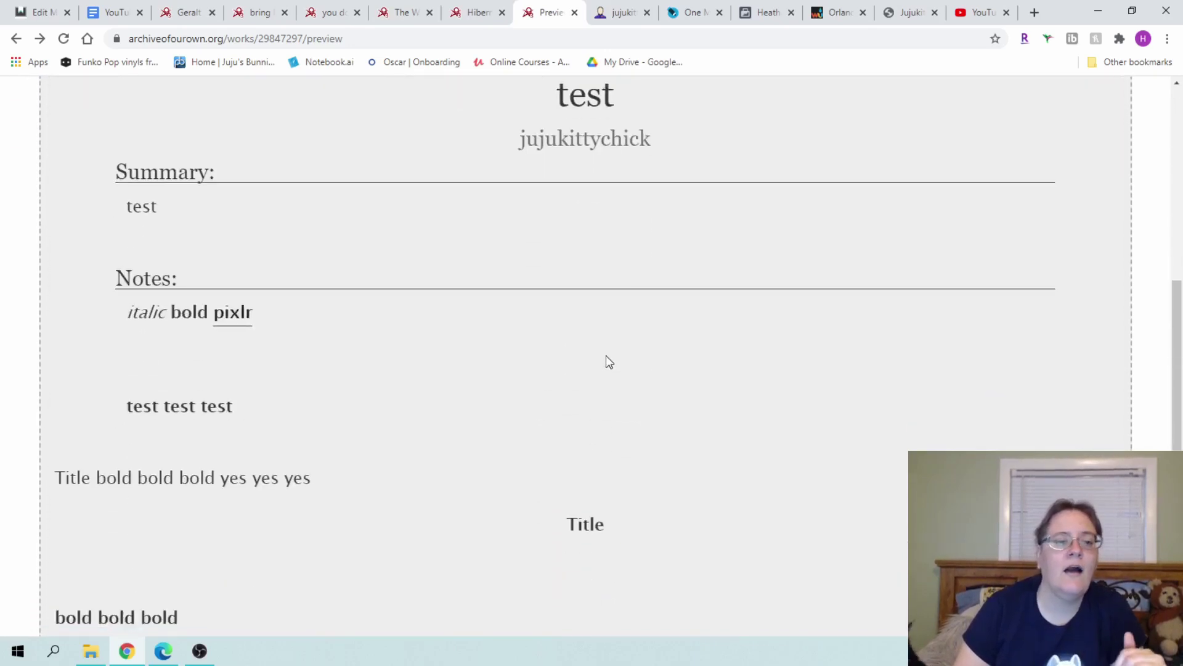
pyautogui.scroll(-5, 605, 355)
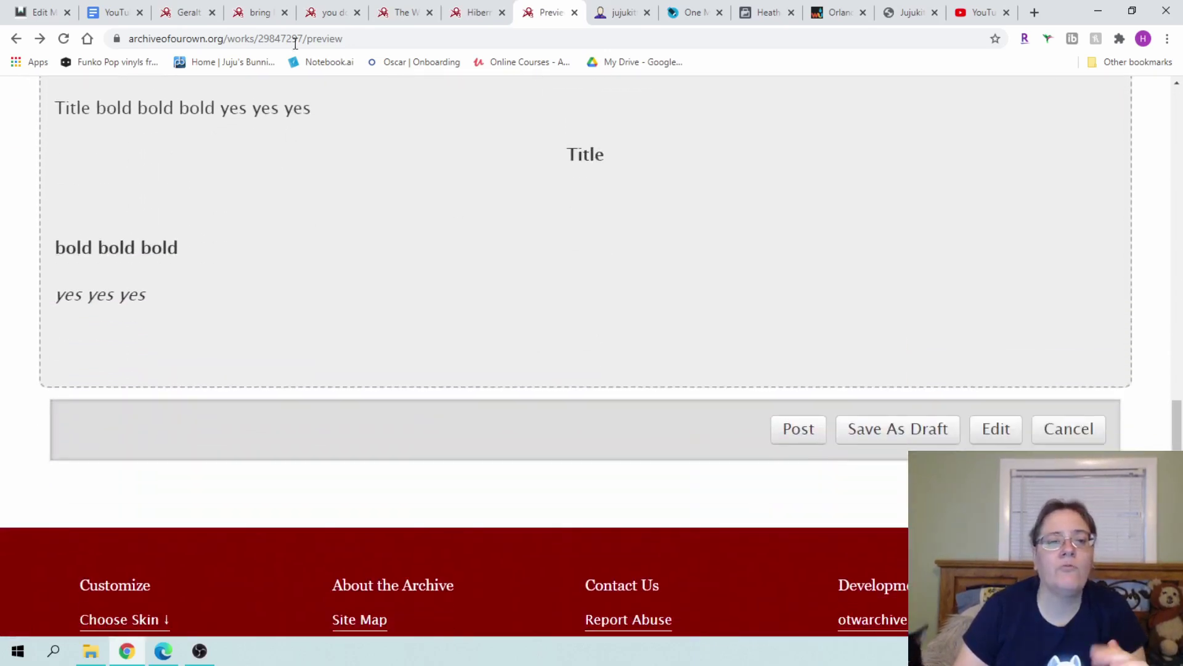
pyautogui.scroll(5, 351, 256)
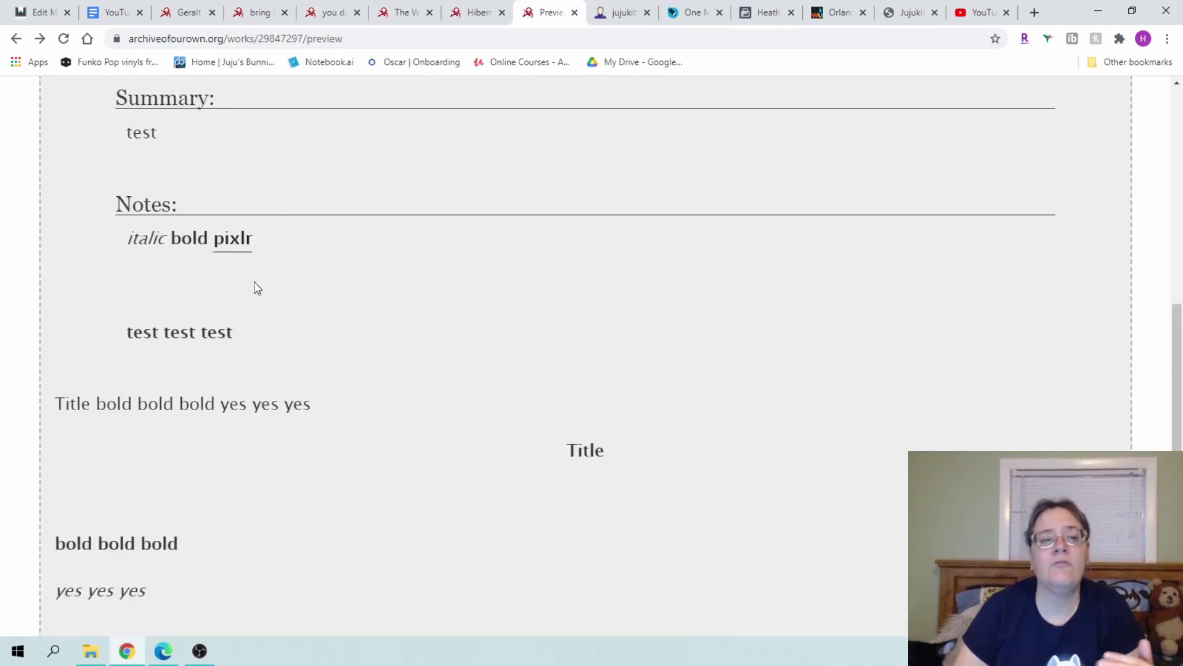
# Step: Open the previewed draft for editing
pyautogui.scroll(-1, 330, 545)
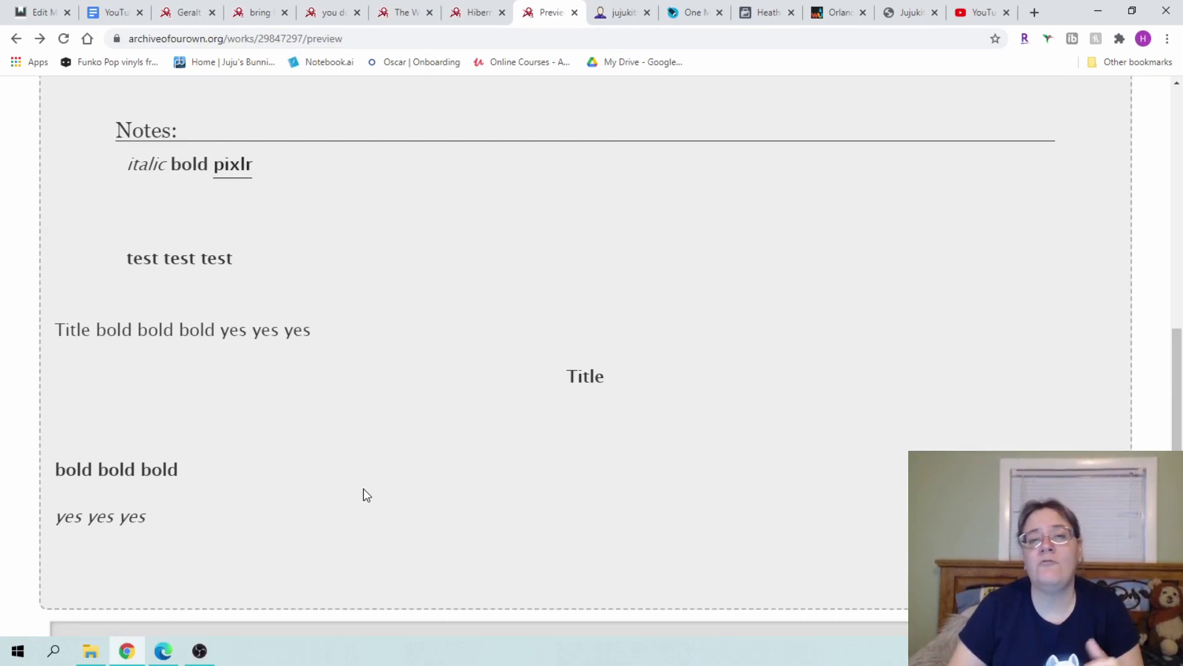
pyautogui.scroll(-2, 481, 378)
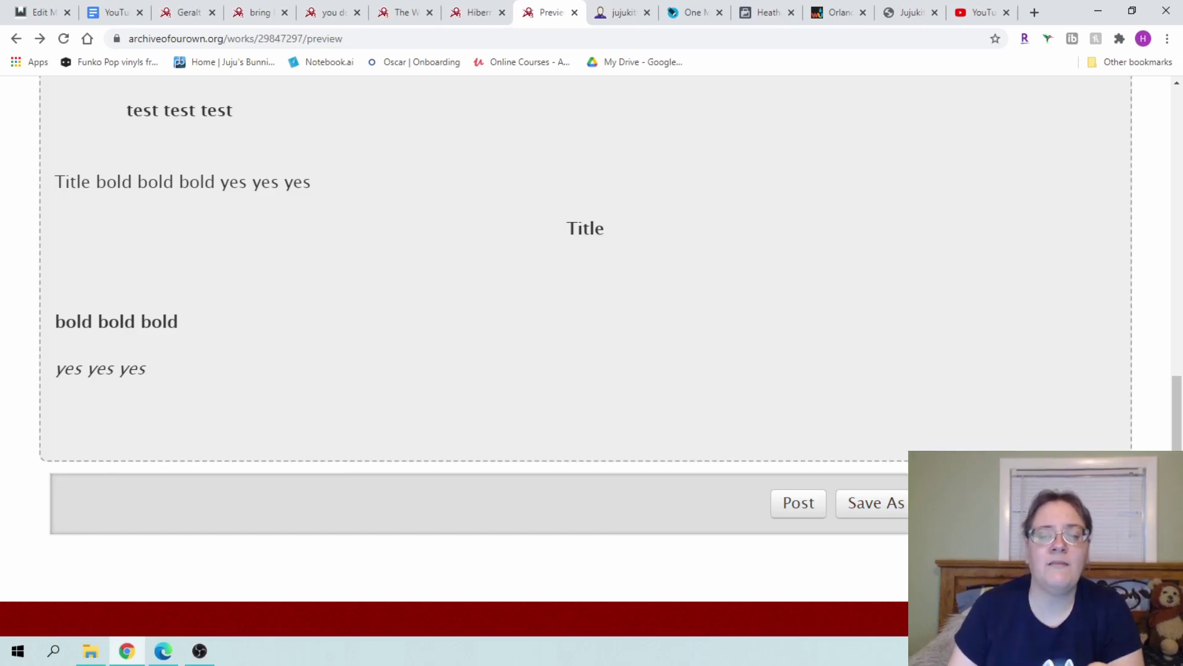
pyautogui.press('Return')
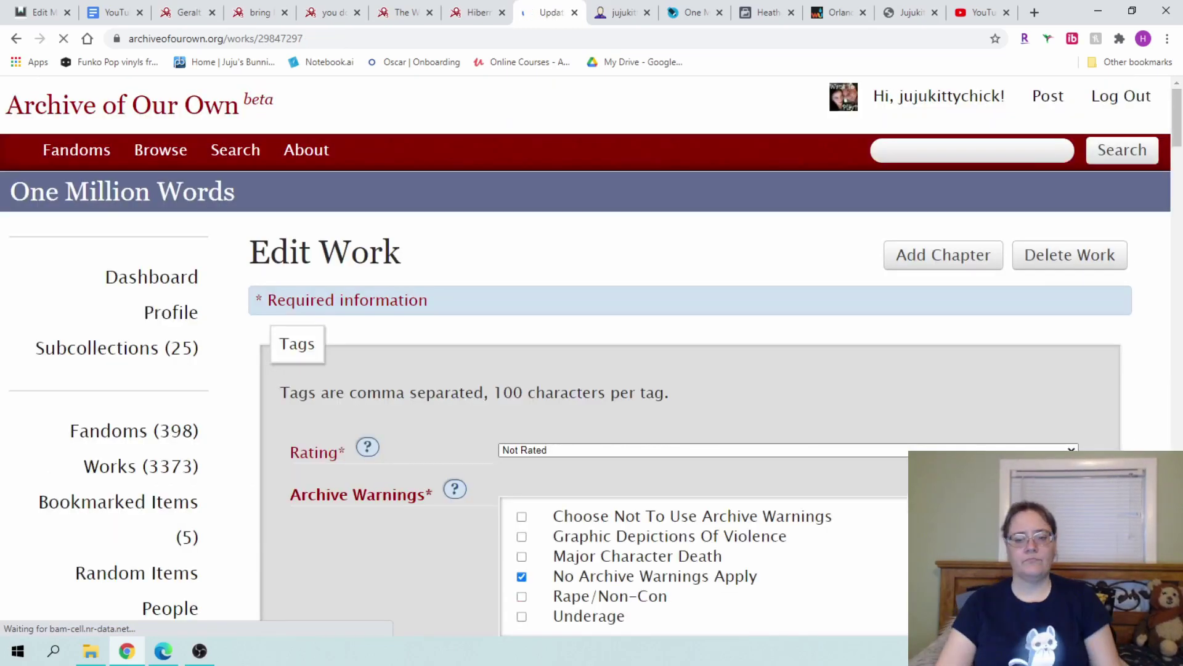
# Step: Mark the work as part of a series in the Associations section
pyautogui.scroll(-6, 923, 352)
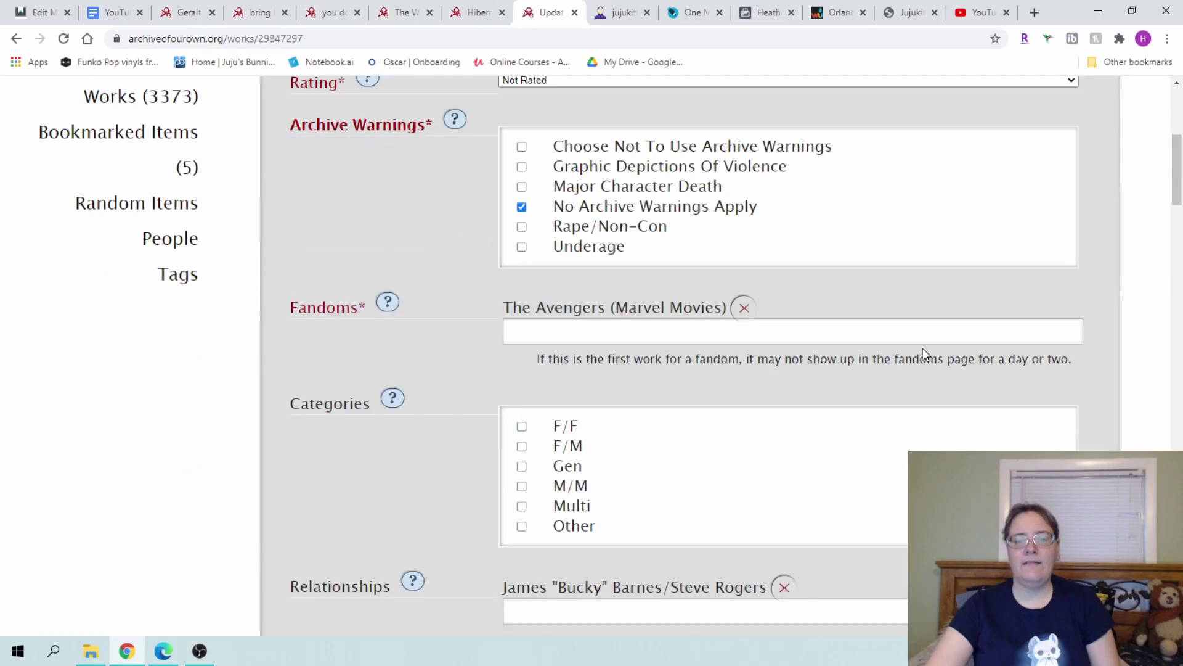
pyautogui.scroll(-20, 923, 352)
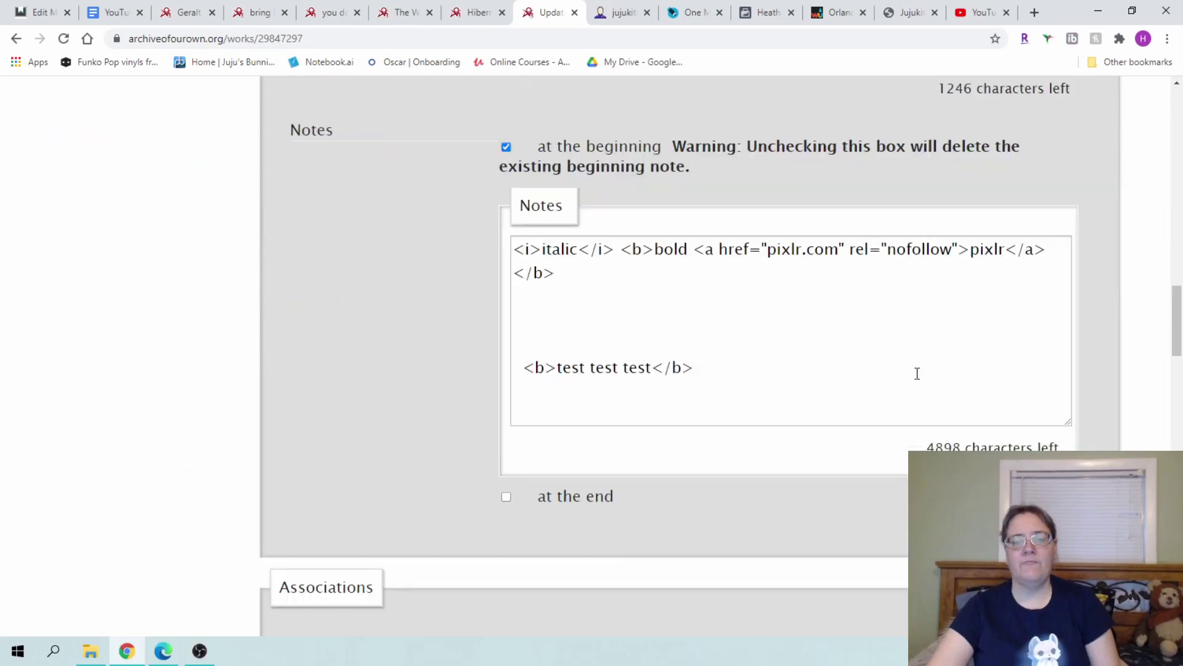
pyautogui.scroll(-2, 925, 296)
pyautogui.scroll(-5, 814, 244)
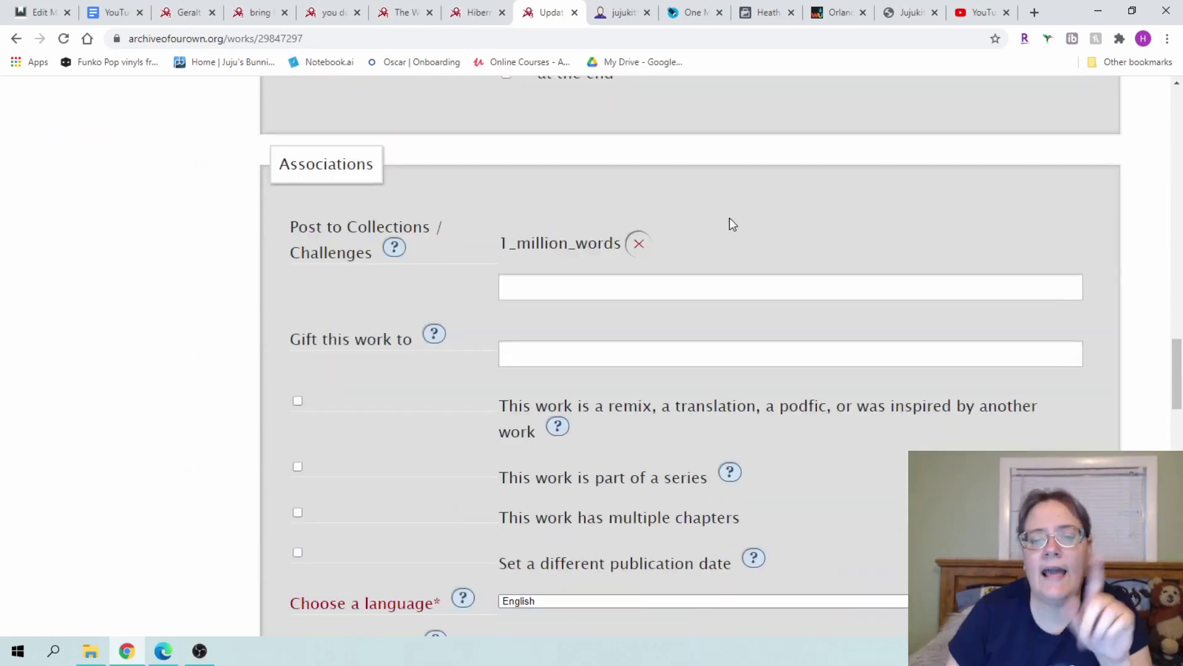
pyautogui.scroll(-1, 793, 251)
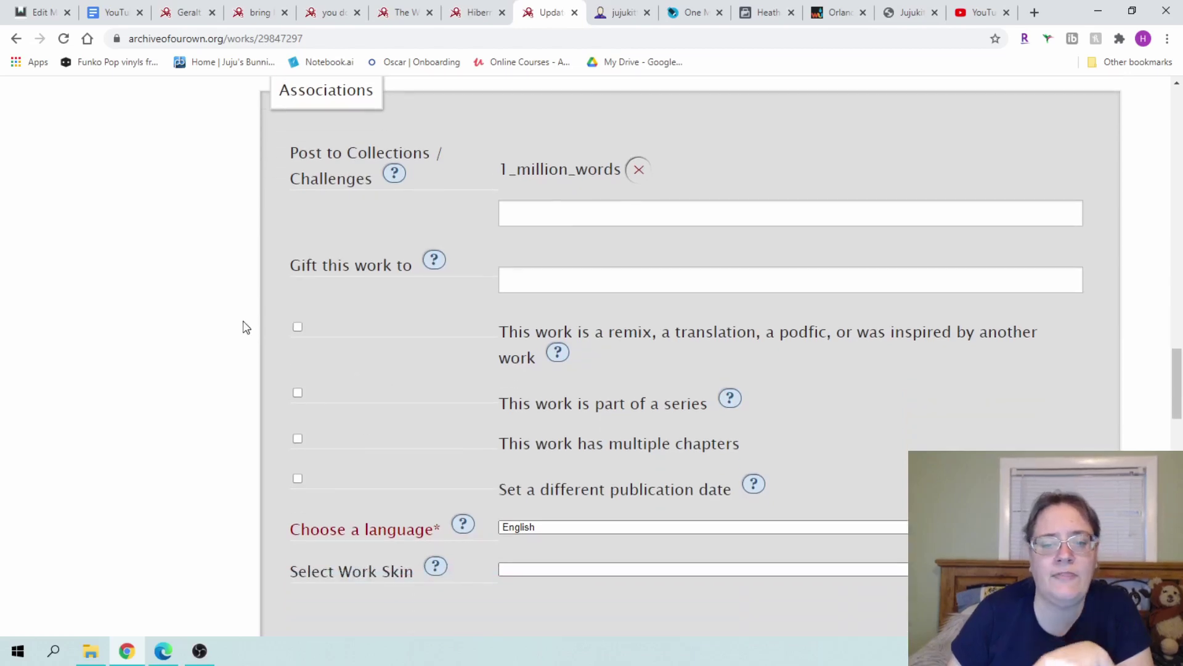
pyautogui.click(297, 393)
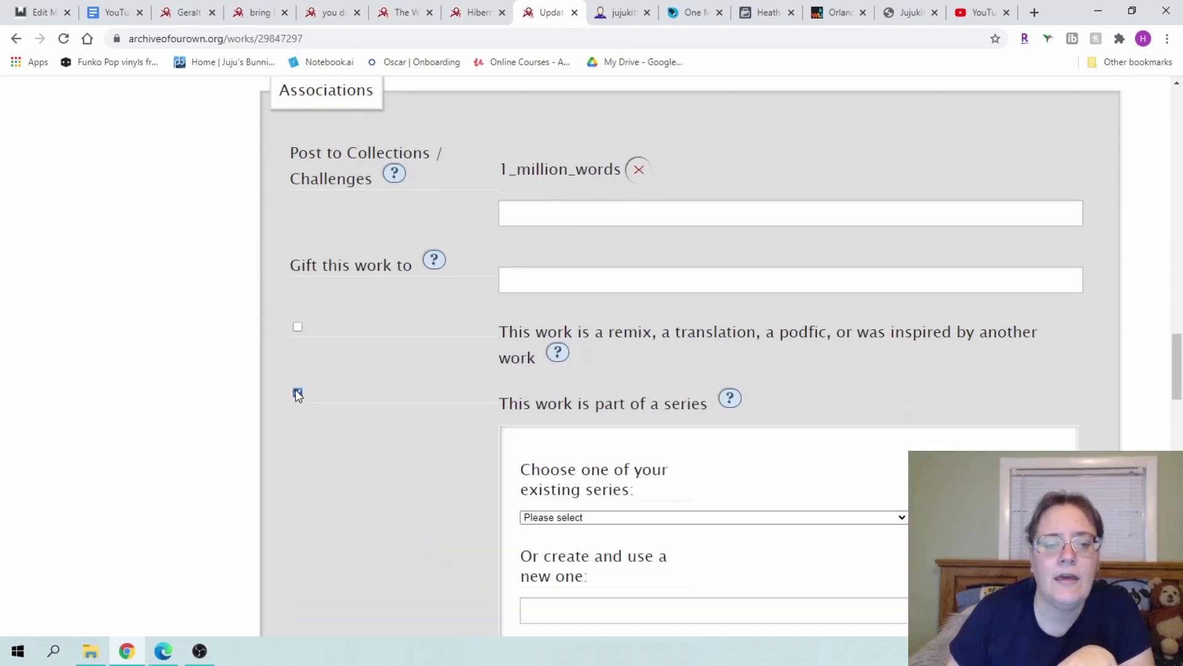
# Step: Choose The Token Human as the existing series the work belongs to
pyautogui.scroll(-3, 667, 379)
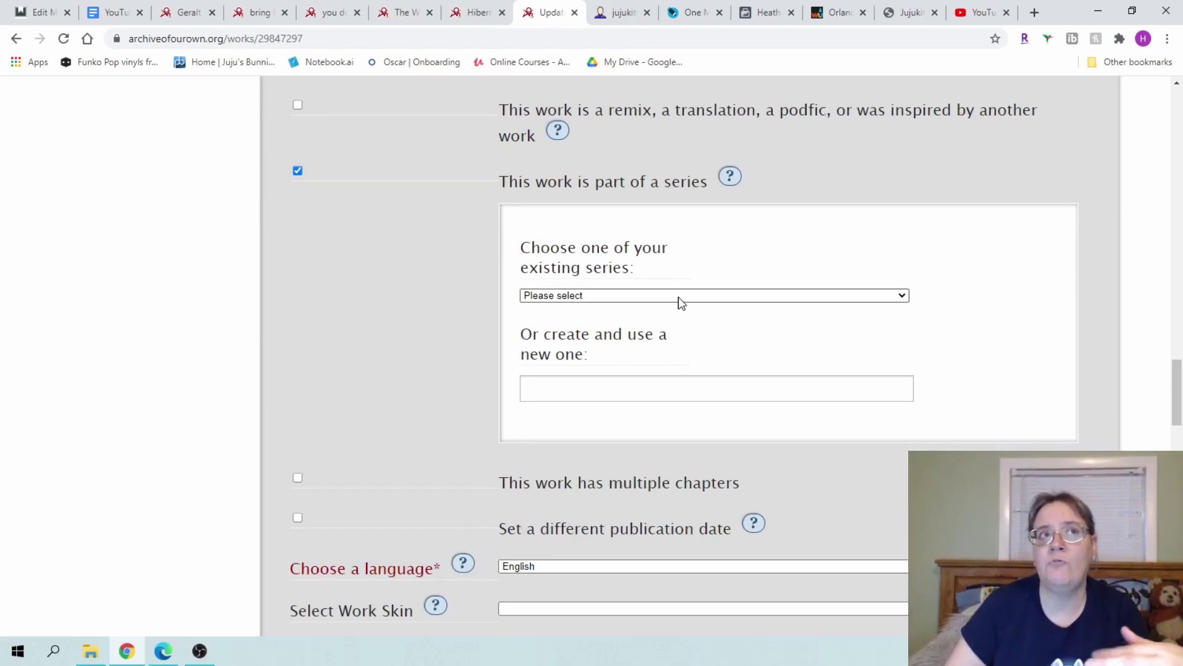
pyautogui.click(682, 299)
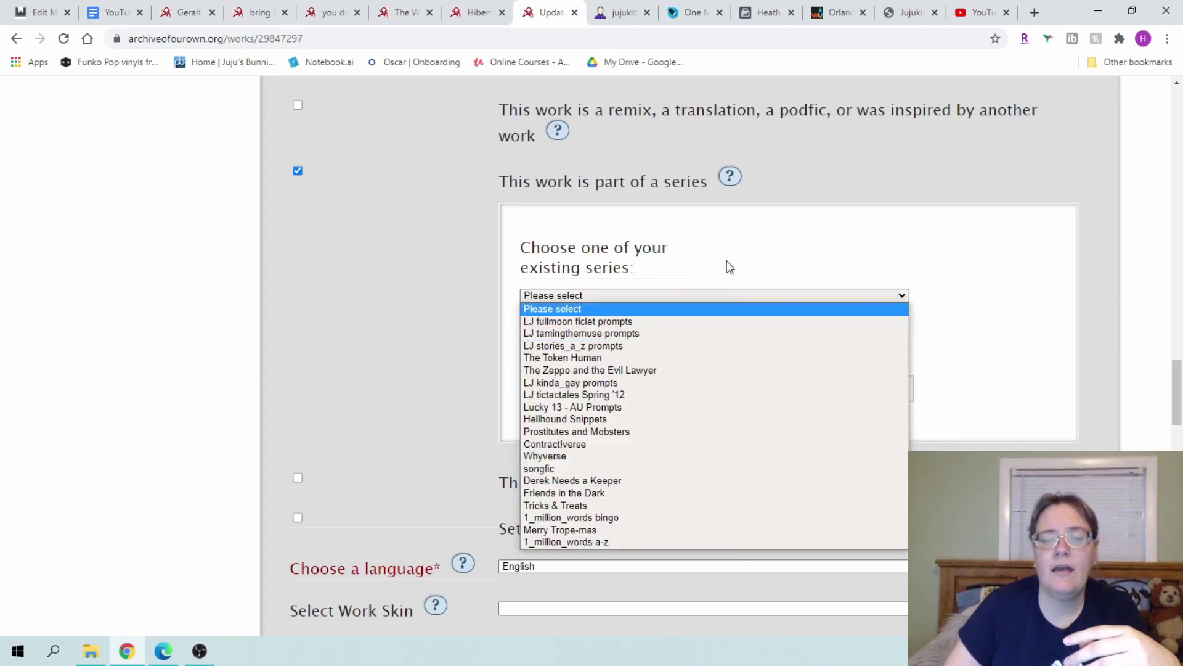
pyautogui.click(709, 340)
pyautogui.click(714, 298)
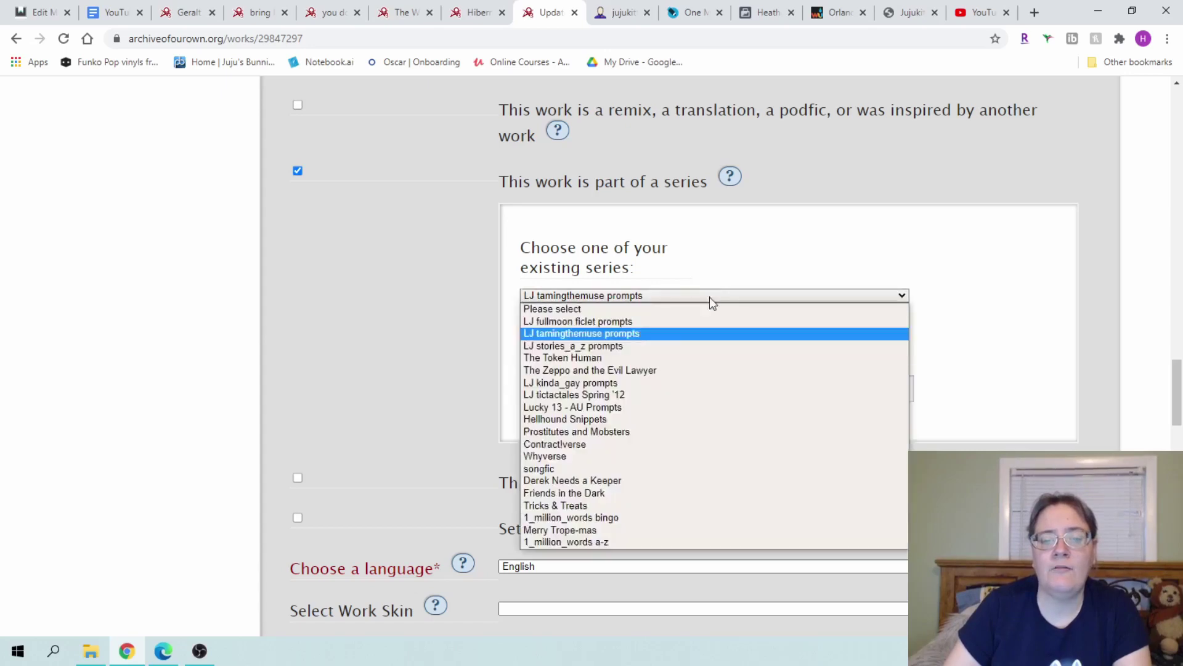
pyautogui.click(714, 361)
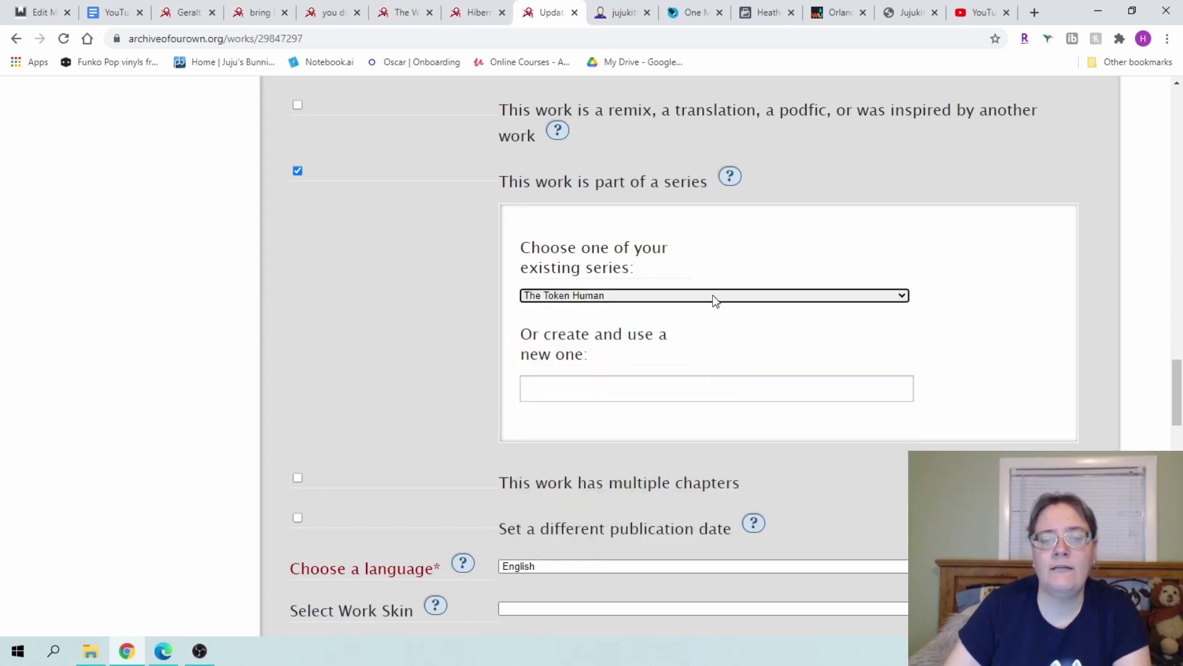
pyautogui.click(718, 253)
# Step: Preview the work and check the series information shown below its text
pyautogui.scroll(-20, 1062, 370)
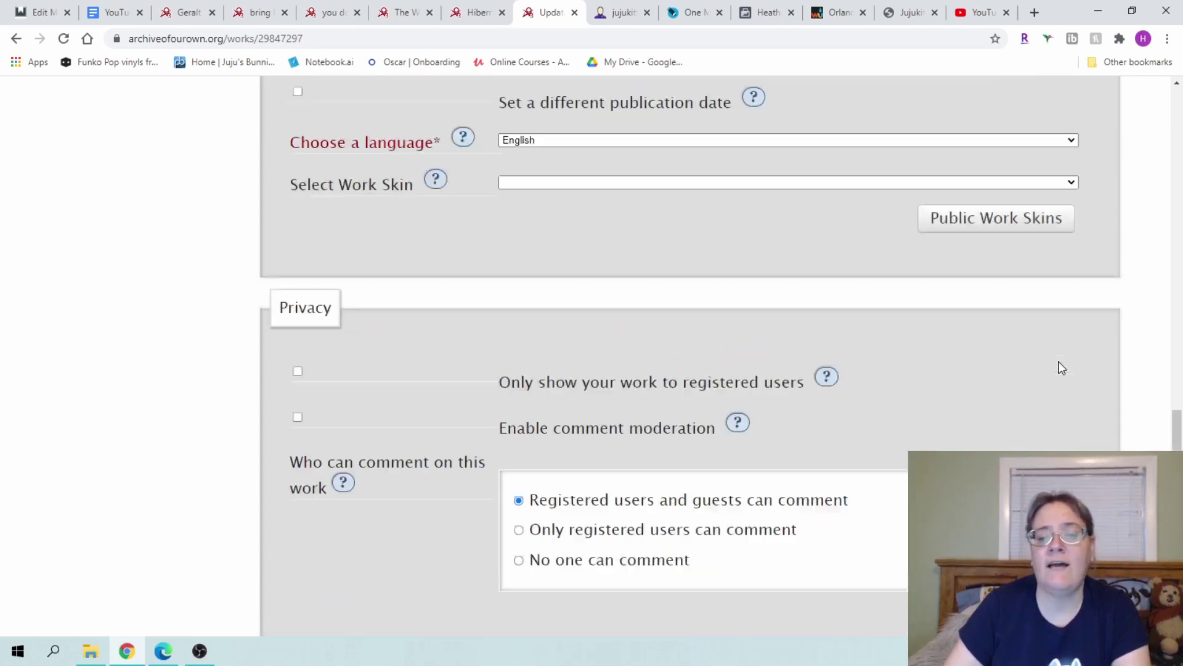
pyautogui.scroll(-1, 925, 315)
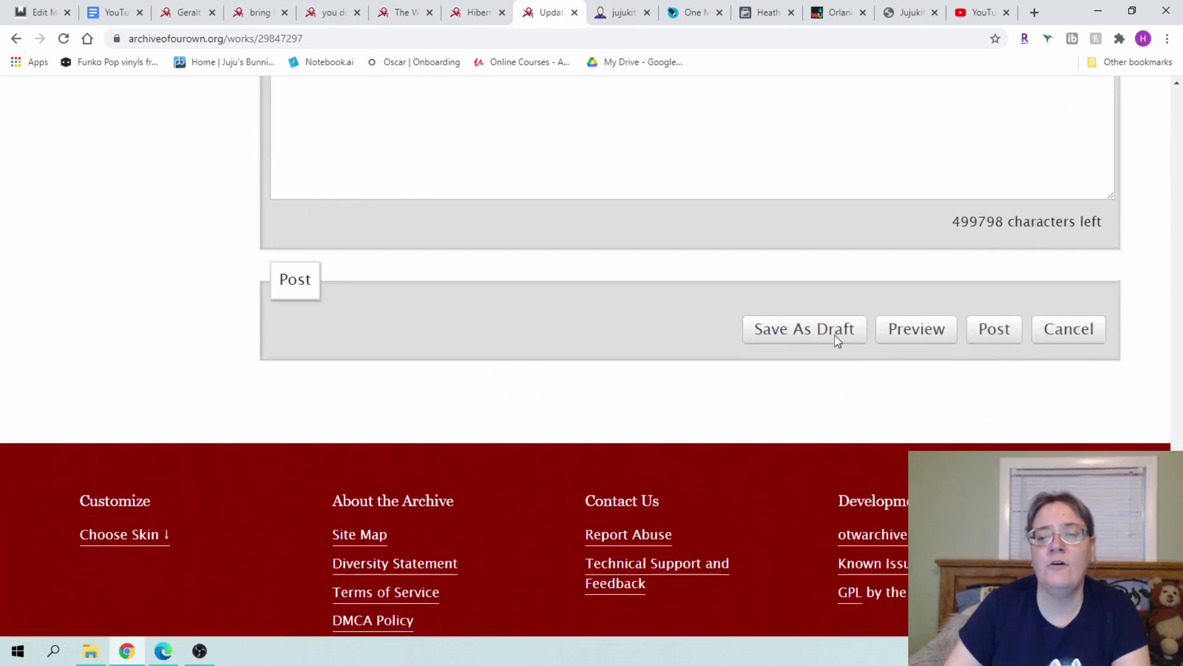
pyautogui.click(919, 330)
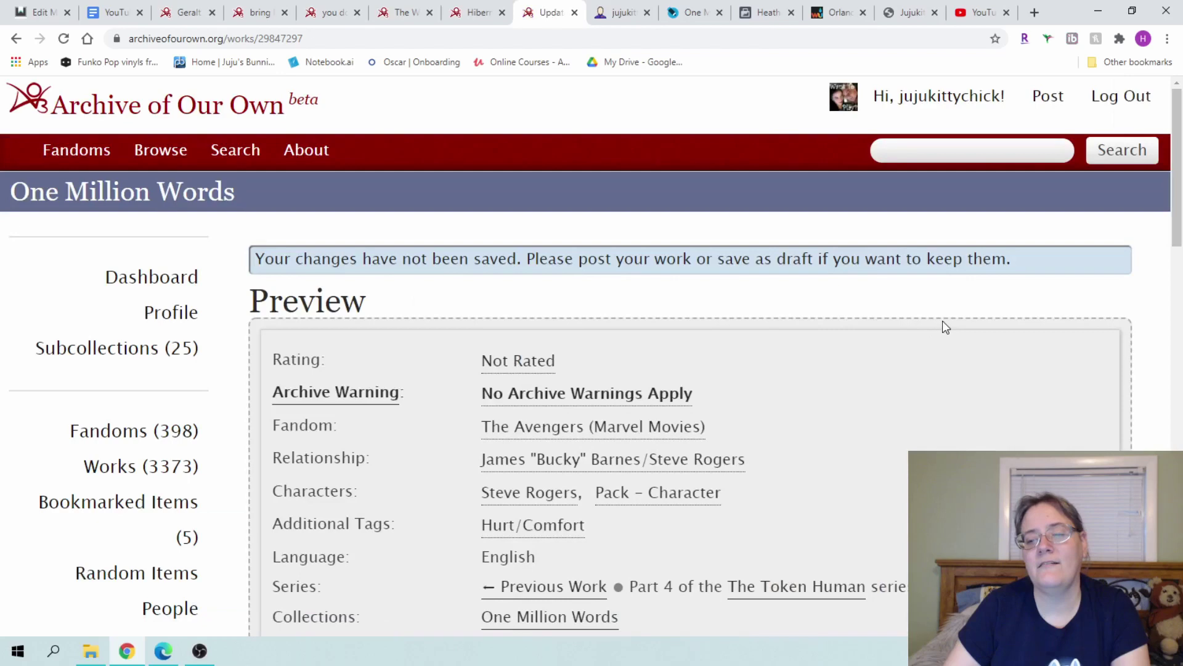
pyautogui.scroll(-20, 1012, 299)
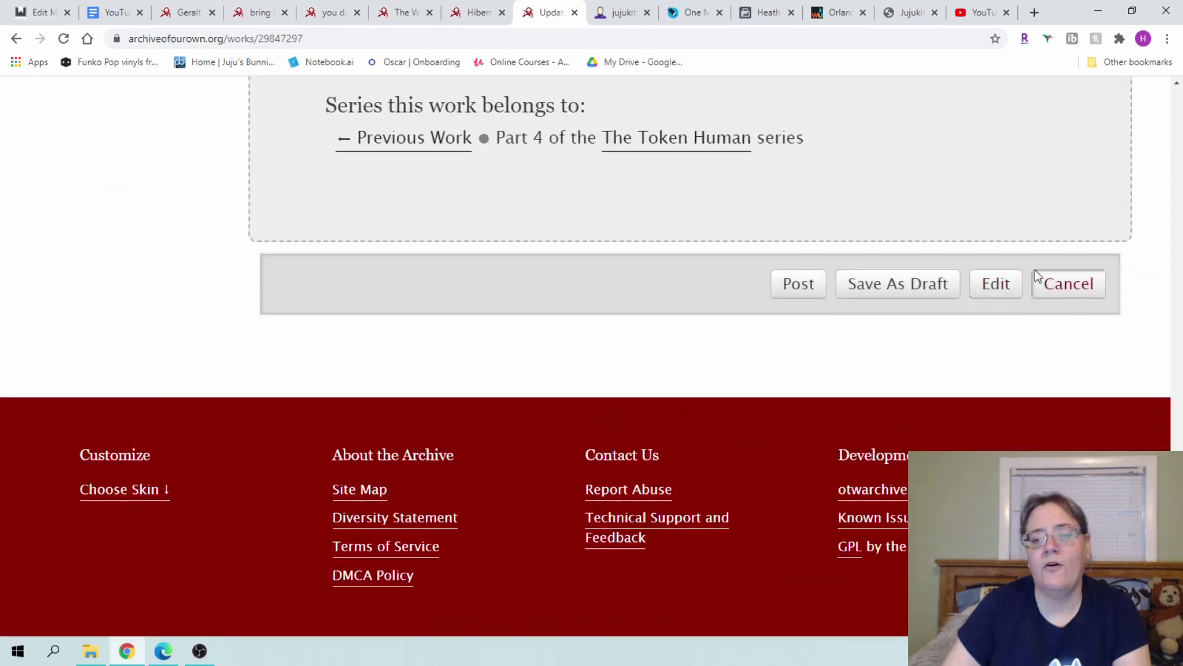
# Step: Reopen the previewed work for editing and choose LJ kinda_gay prompts as an additional existing series
pyautogui.click(1000, 285)
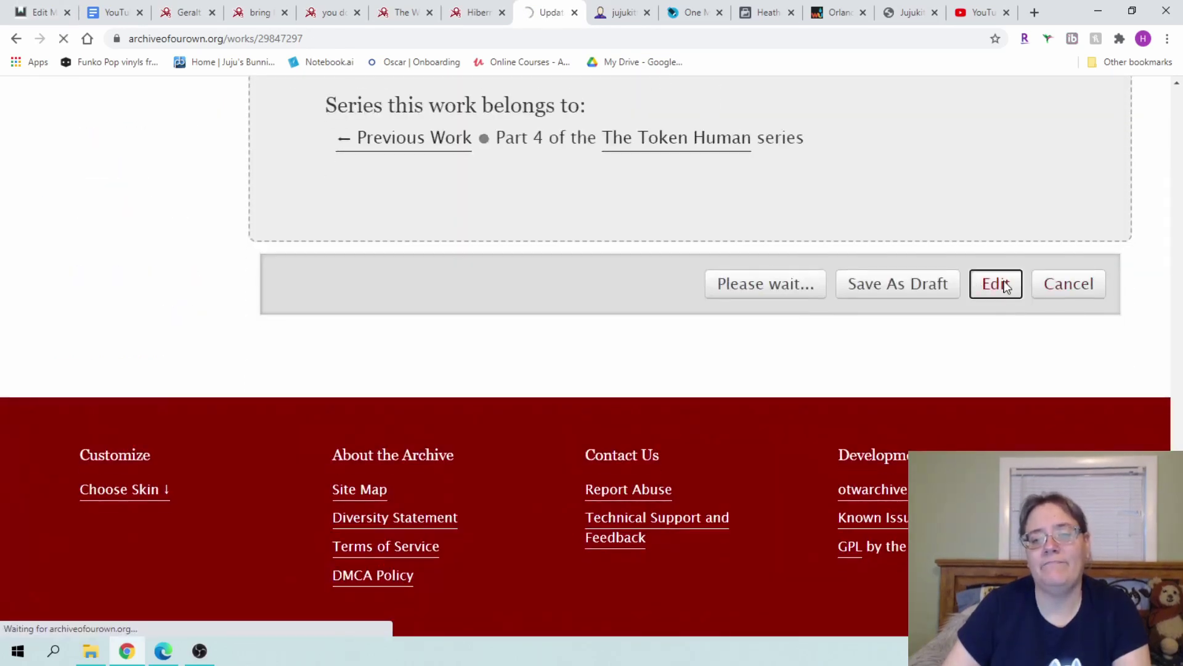
pyautogui.scroll(-12, 992, 298)
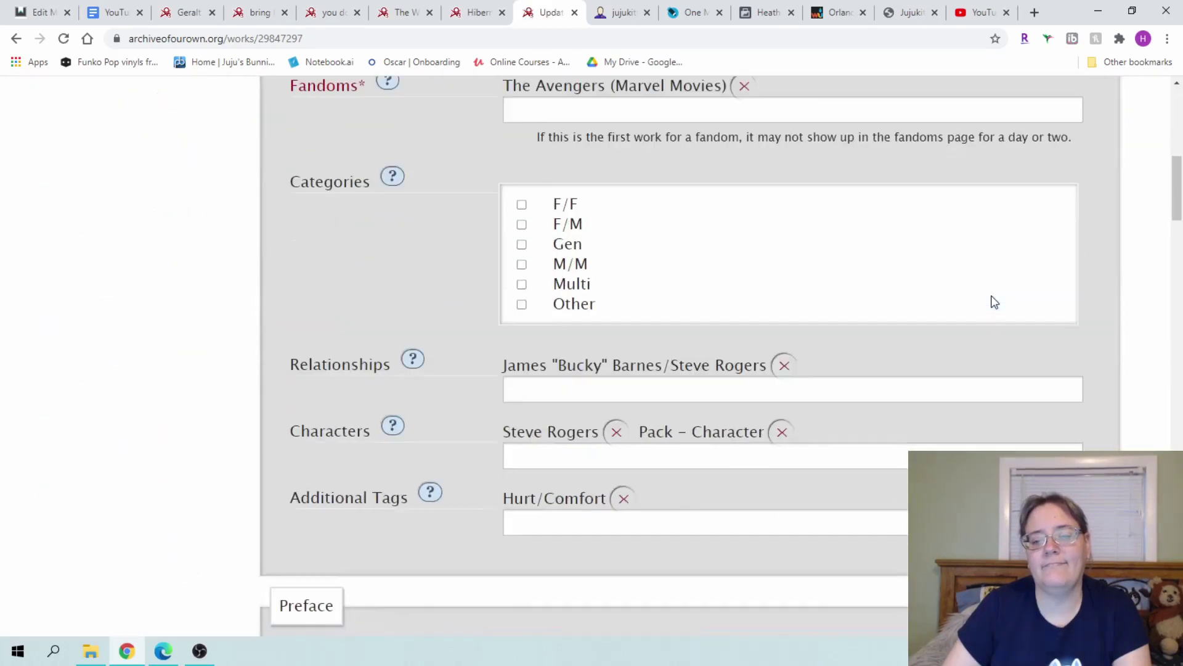
pyautogui.scroll(-15, 993, 301)
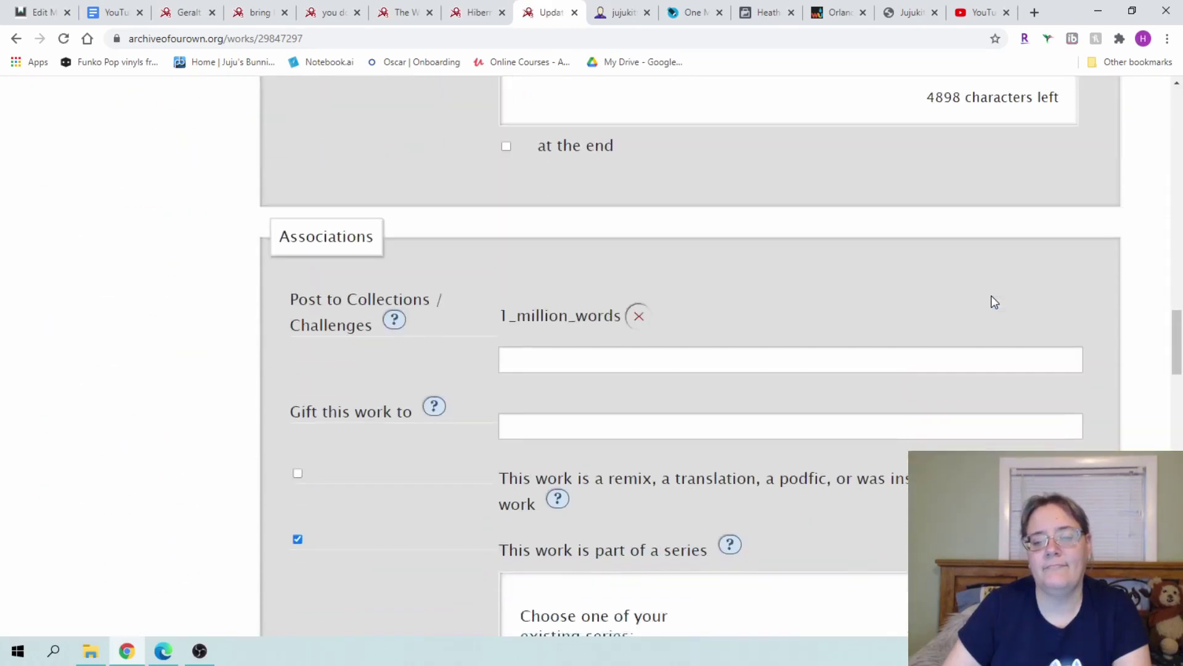
pyautogui.scroll(-2, 993, 301)
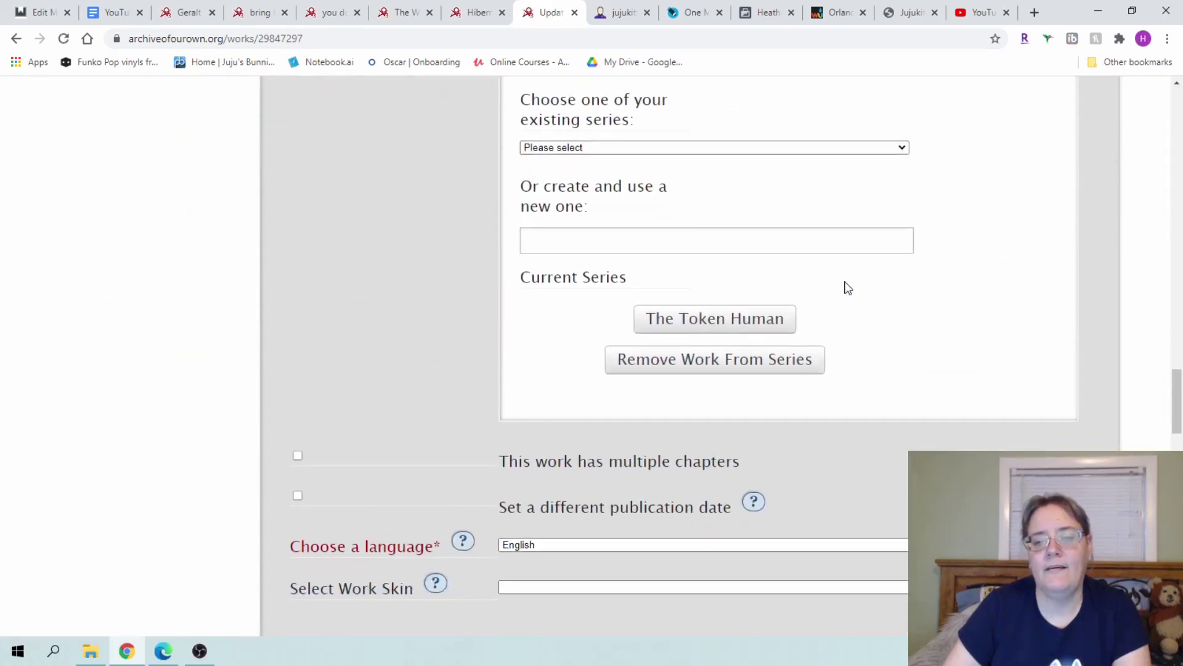
pyautogui.click(762, 151)
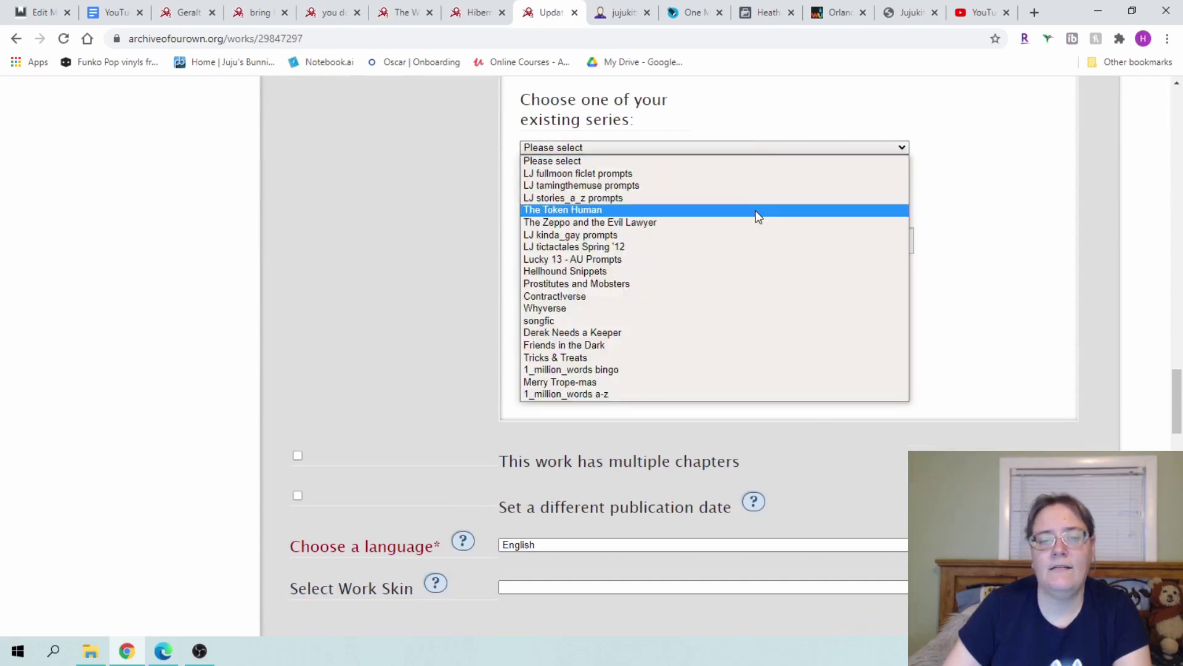
pyautogui.click(757, 237)
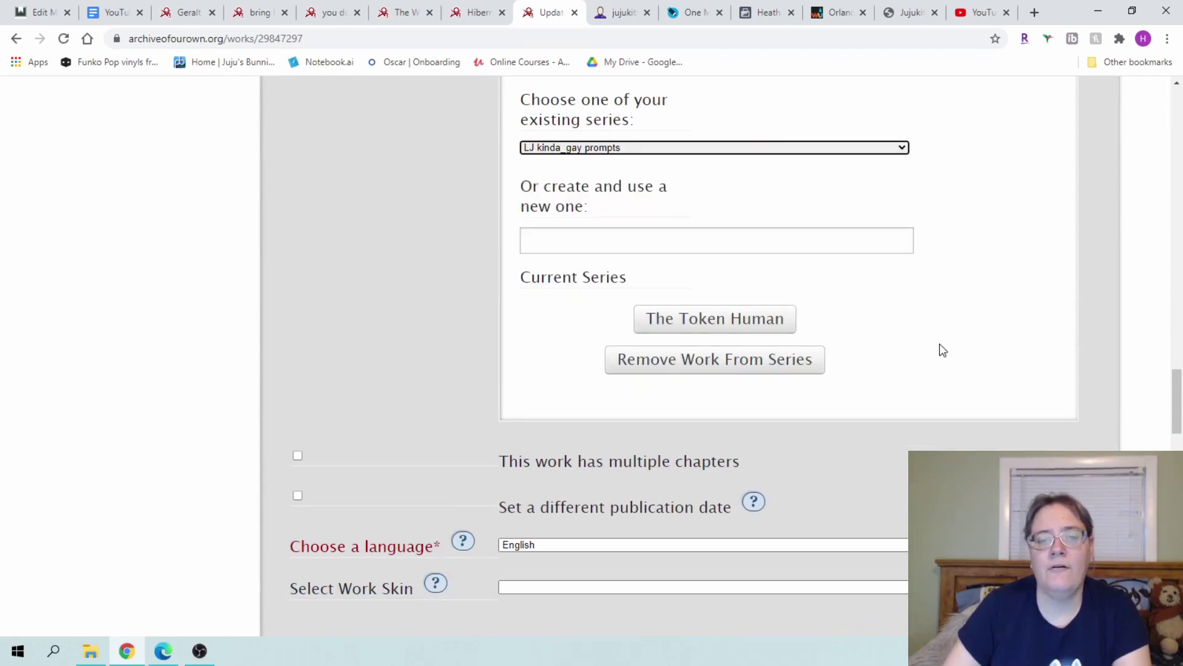